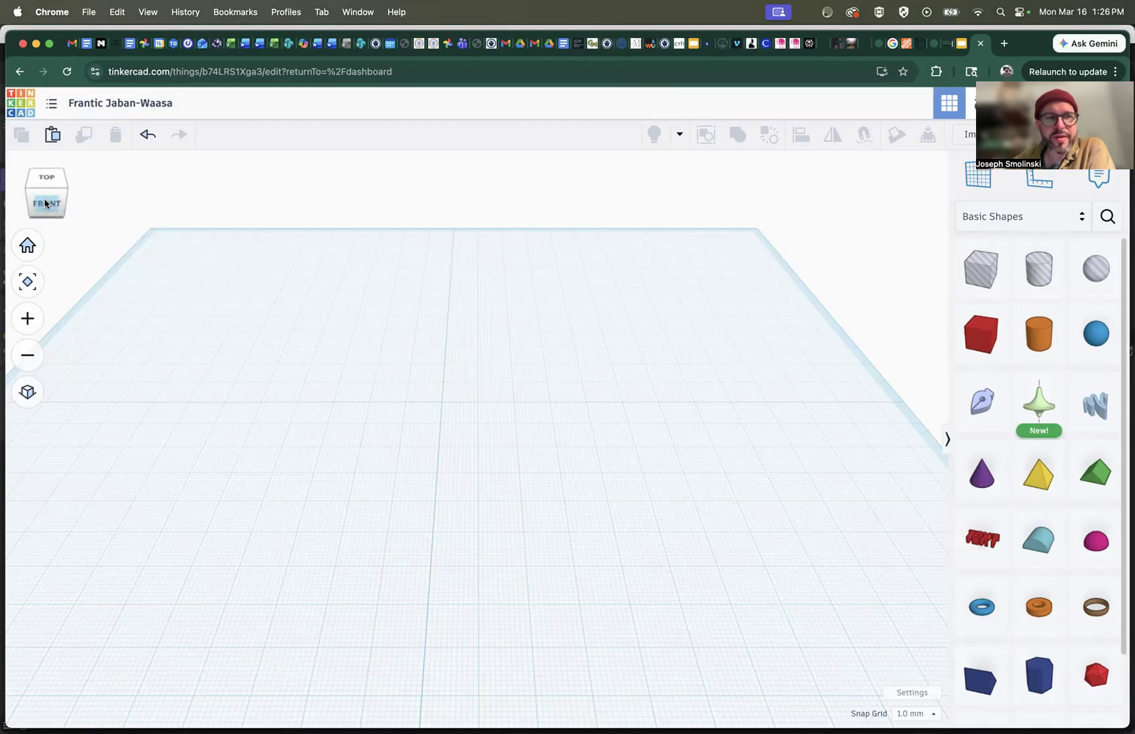
left_click_drag(46, 203, 47, 205)
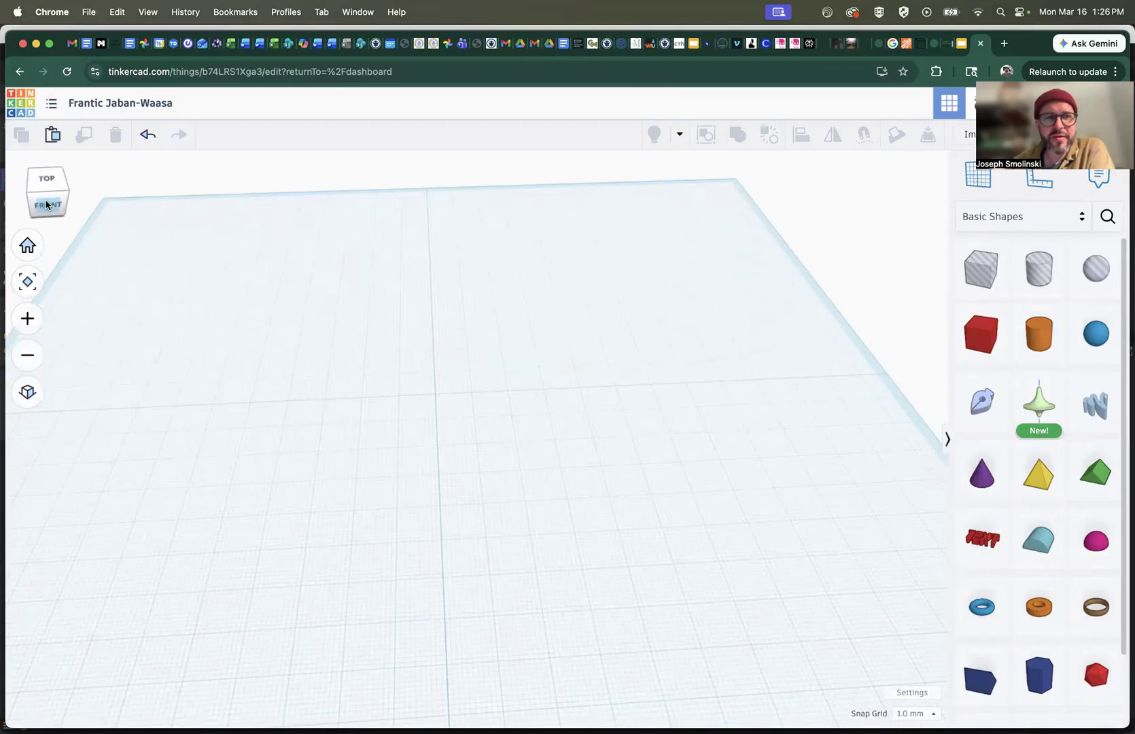
scroll(397, 366, "up", 3)
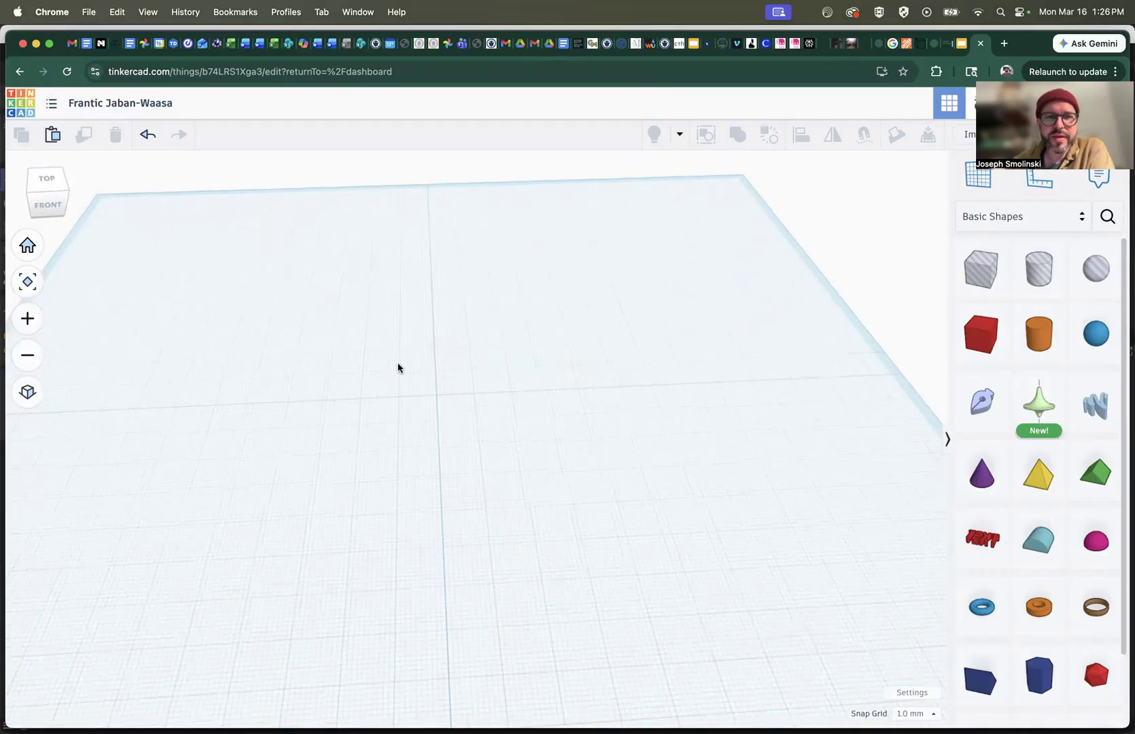
scroll(397, 367, "up", 3)
scroll(398, 366, "down", 5)
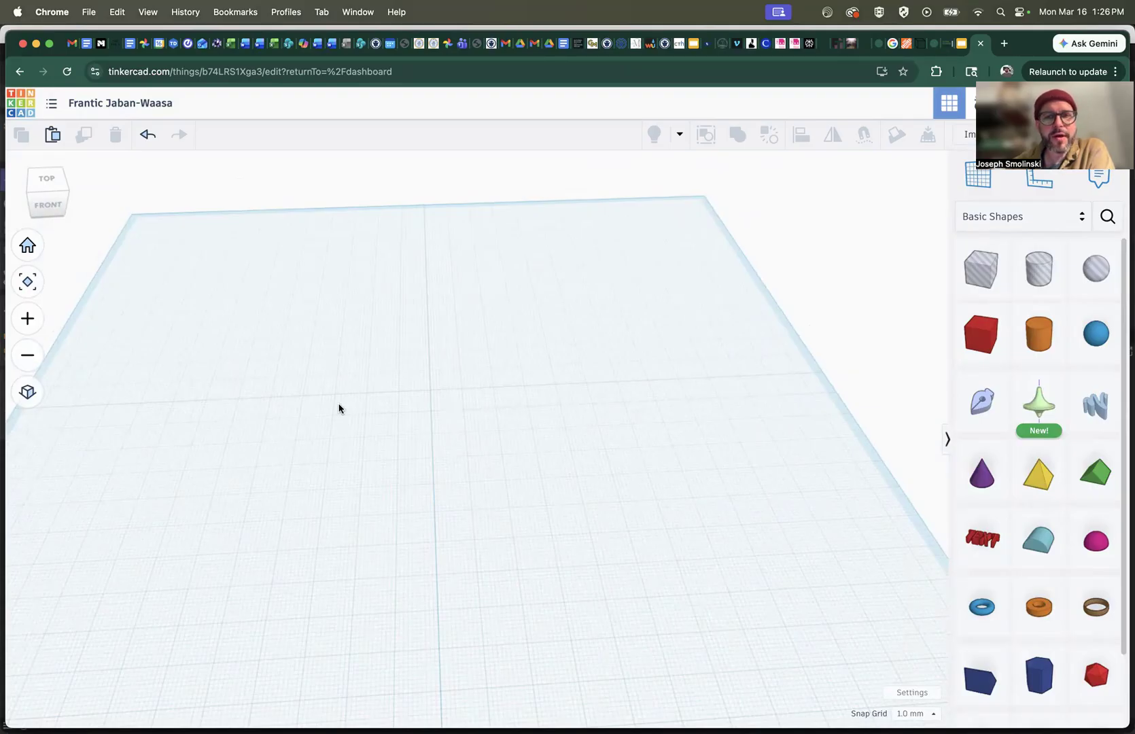
Rename the design to the owner's surname followed by _3D_Model
left_click(114, 102)
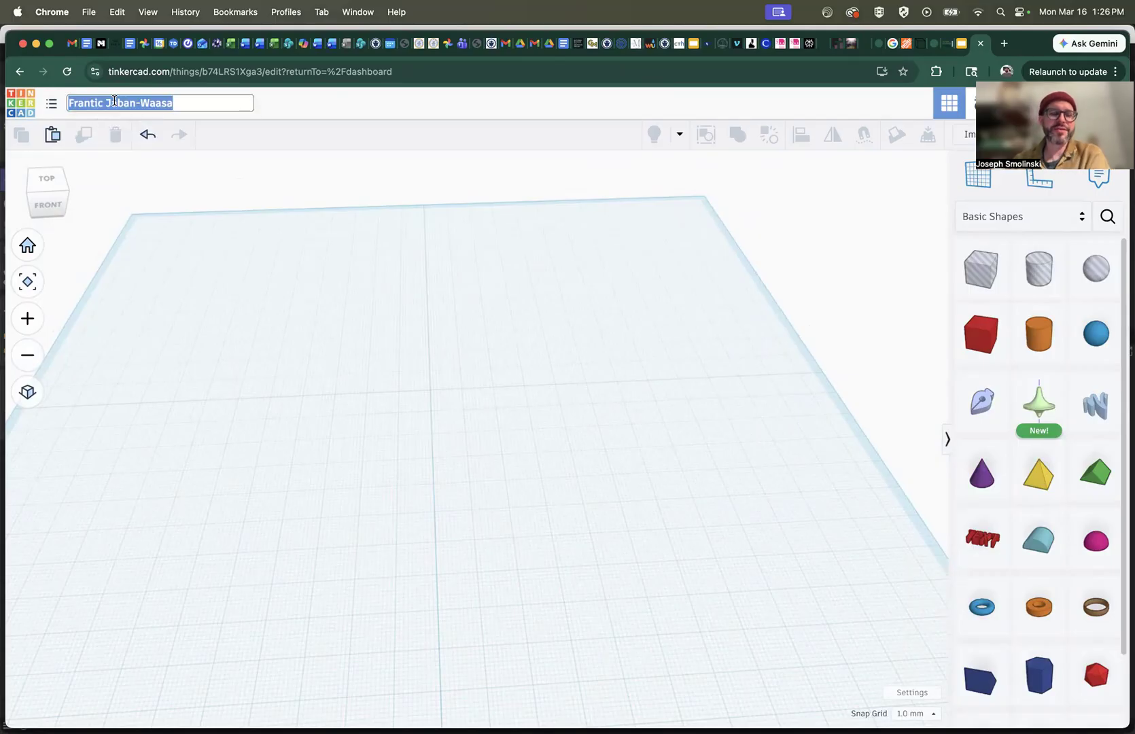
type("Smolinksi")
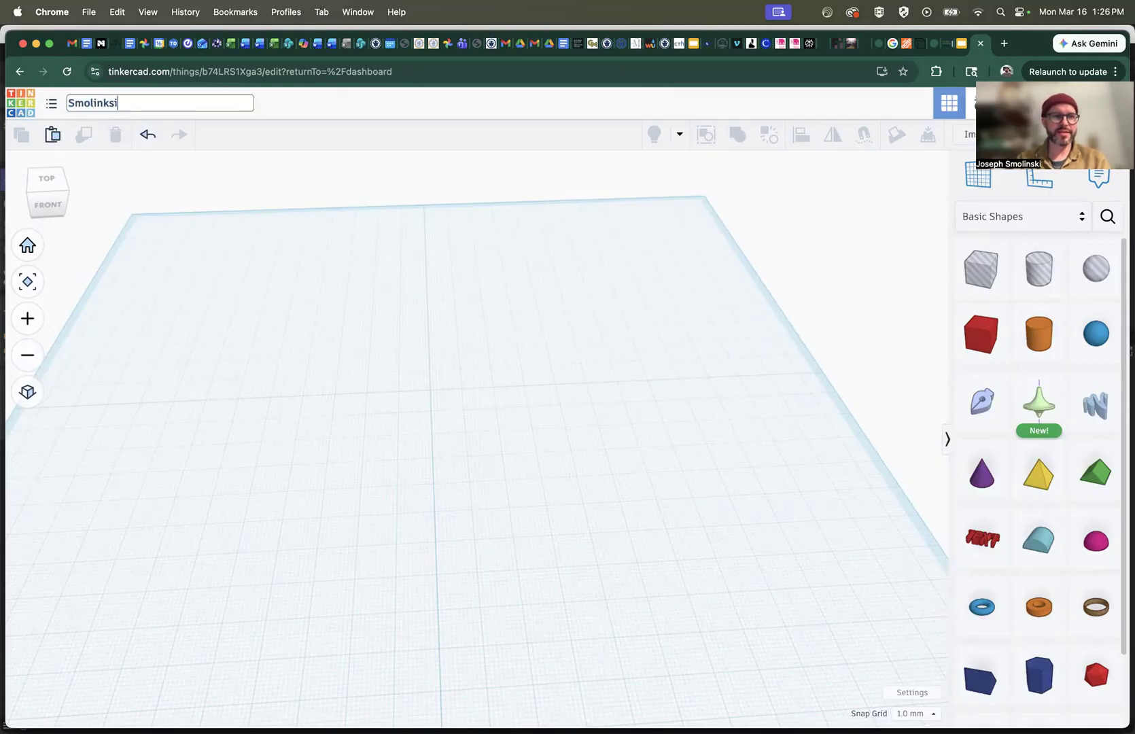
key("BackSpace")
type("ski")
type("Mode")
key("BackSpace")
key("BackSpace")
key("BackSpace")
key("BackSpace")
type("3D")
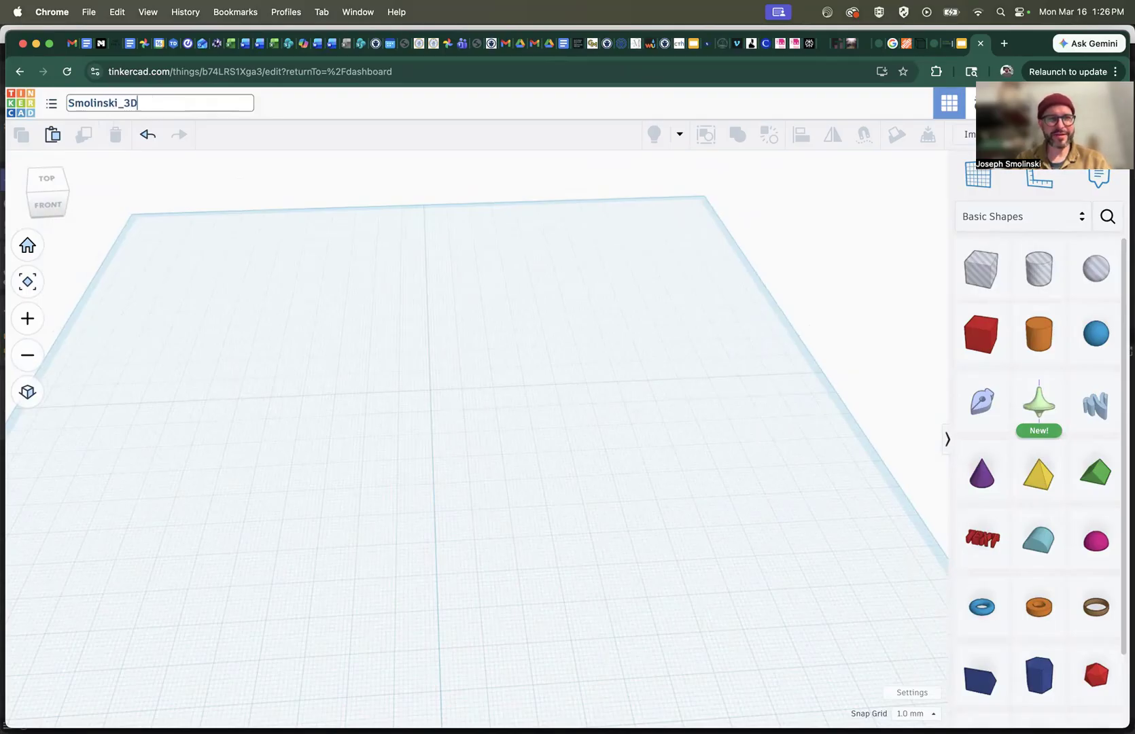
type("_Model")
key("Return")
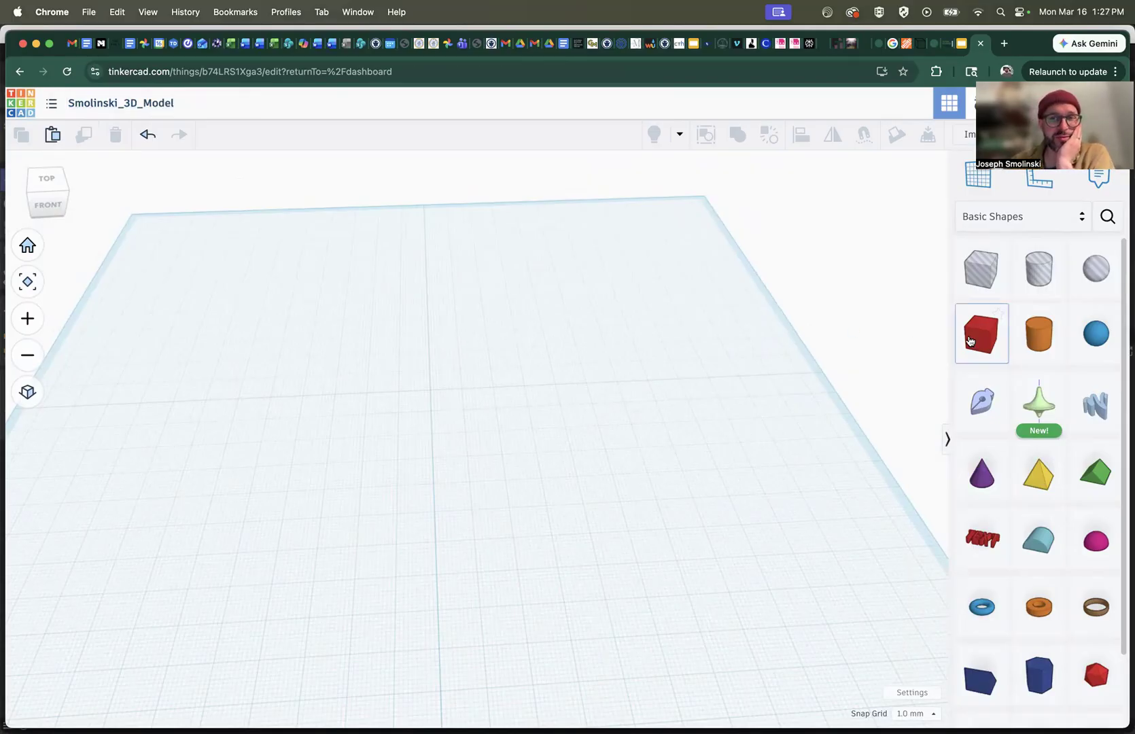
Place a text shape near the middle of the workplane and set its text to Want/Need
left_click_drag(981, 337, 541, 465)
key("Delete")
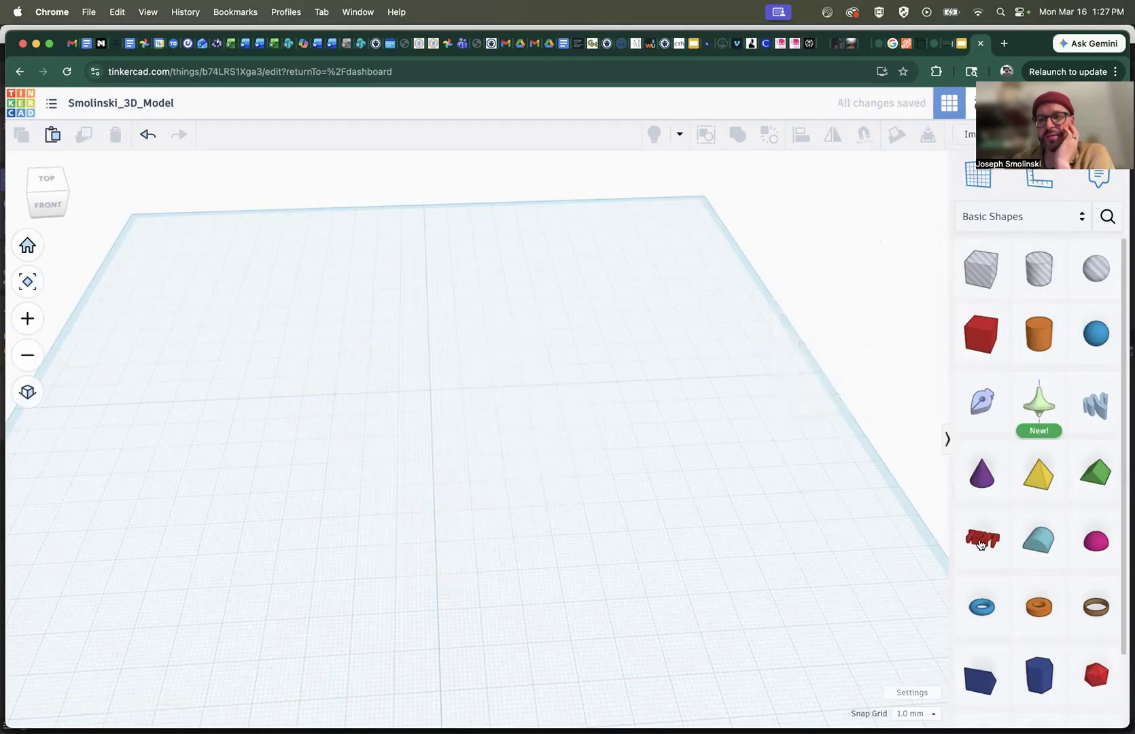
left_click_drag(986, 543, 424, 409)
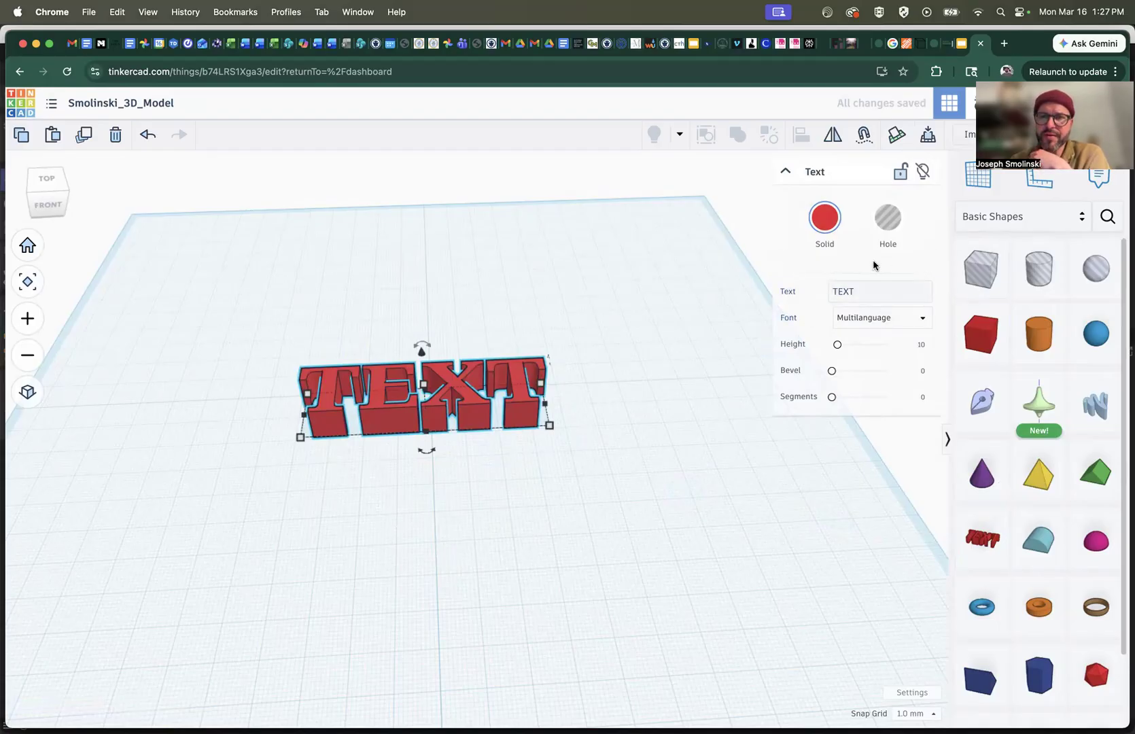
left_click(865, 293)
double_click(864, 293)
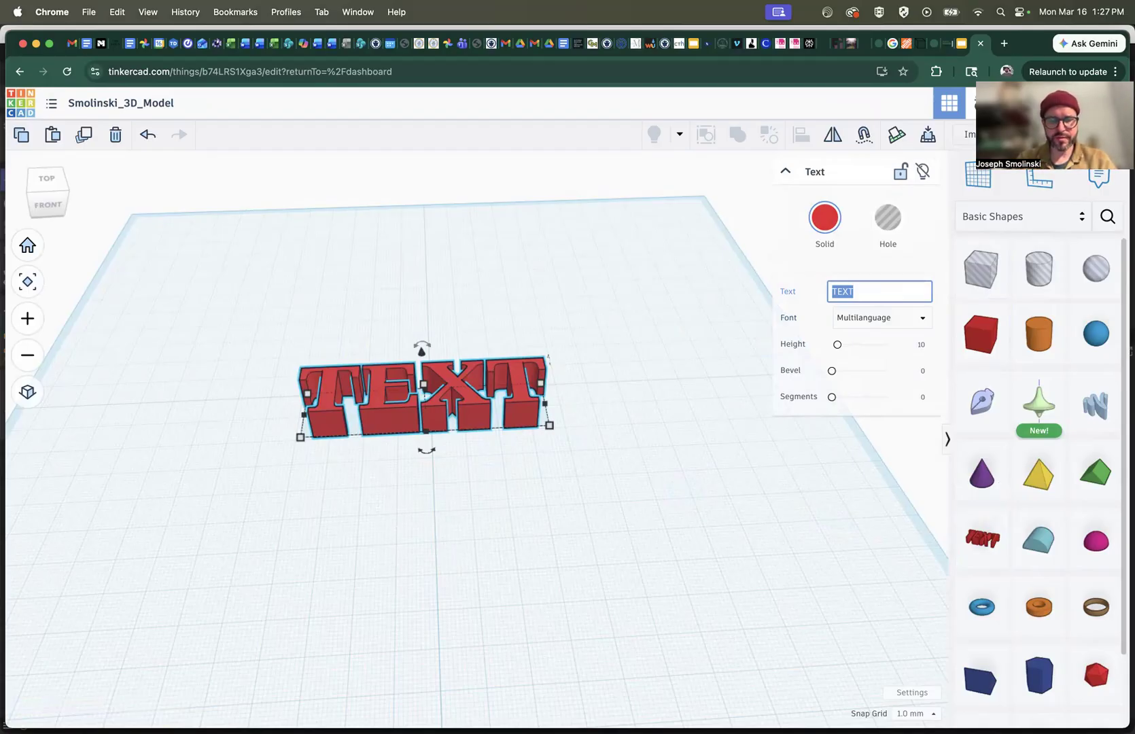
type("Want")
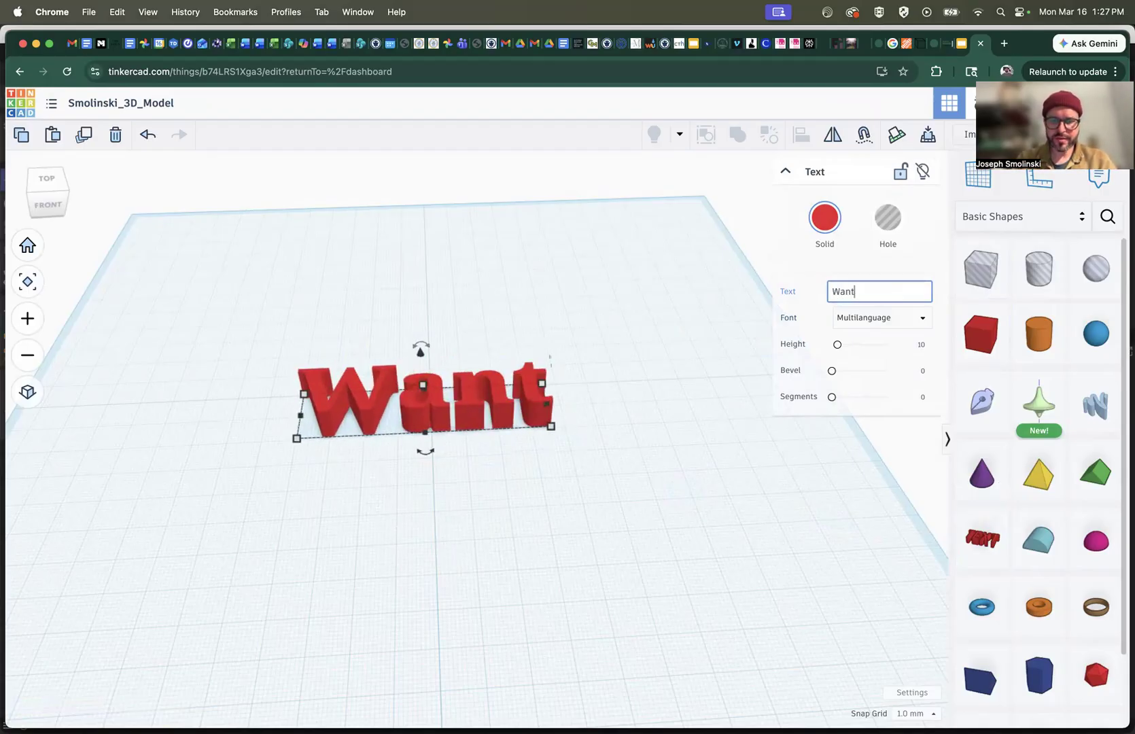
type("/Need")
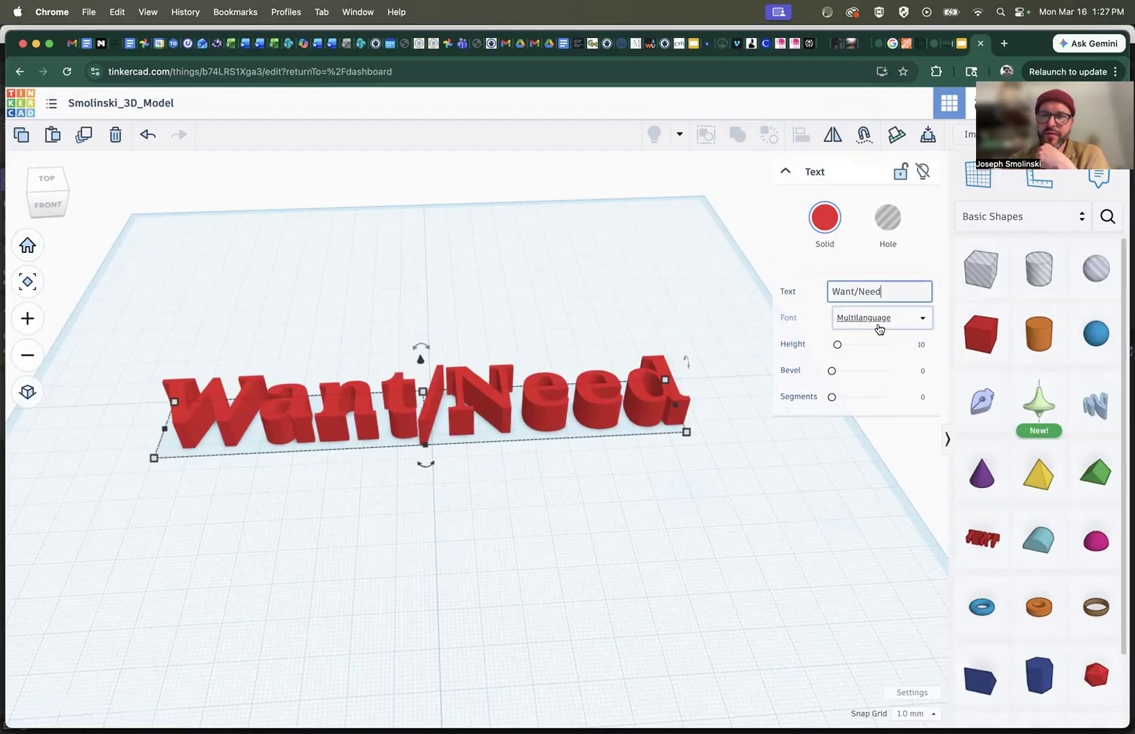
Try the Sans, Multilanguage and Sans Mono fonts on the Want/Need text and settle on Serif
left_click(924, 320)
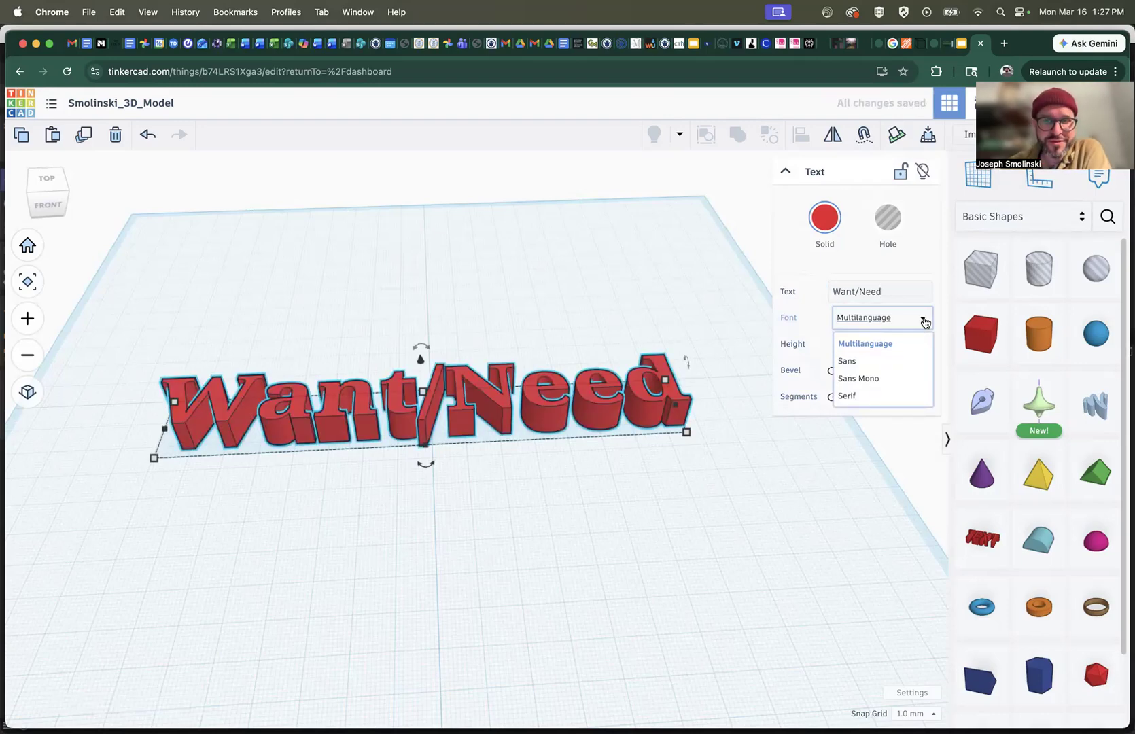
left_click(866, 360)
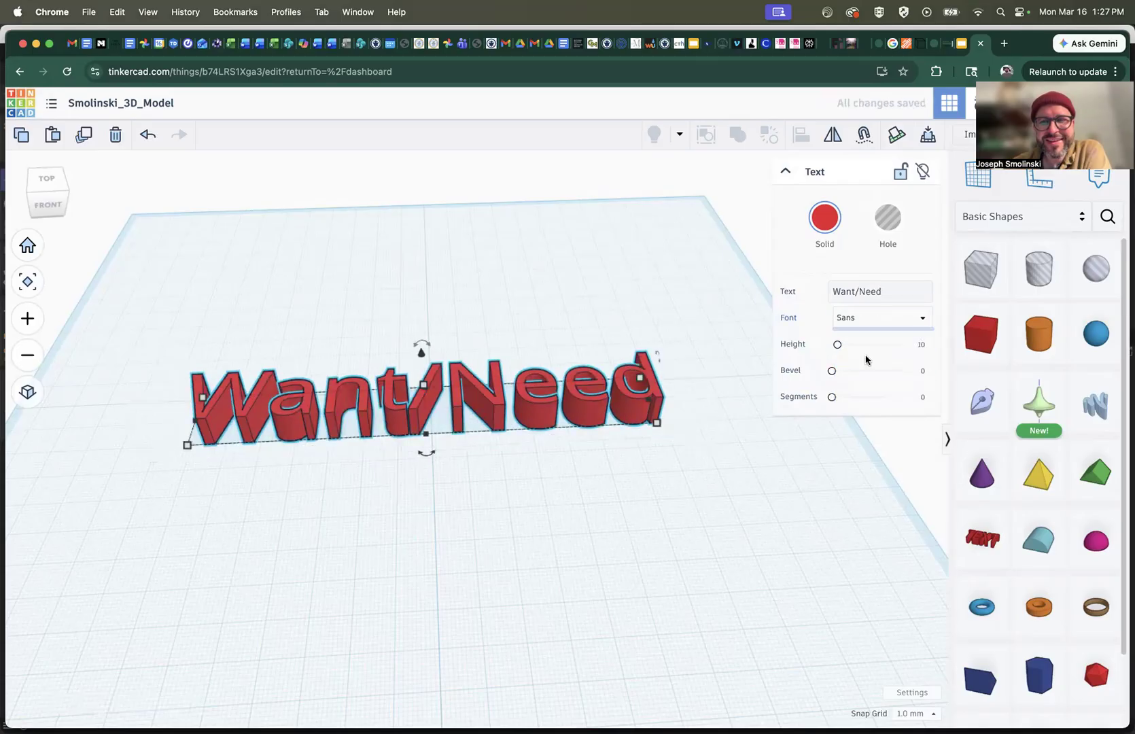
left_click(890, 322)
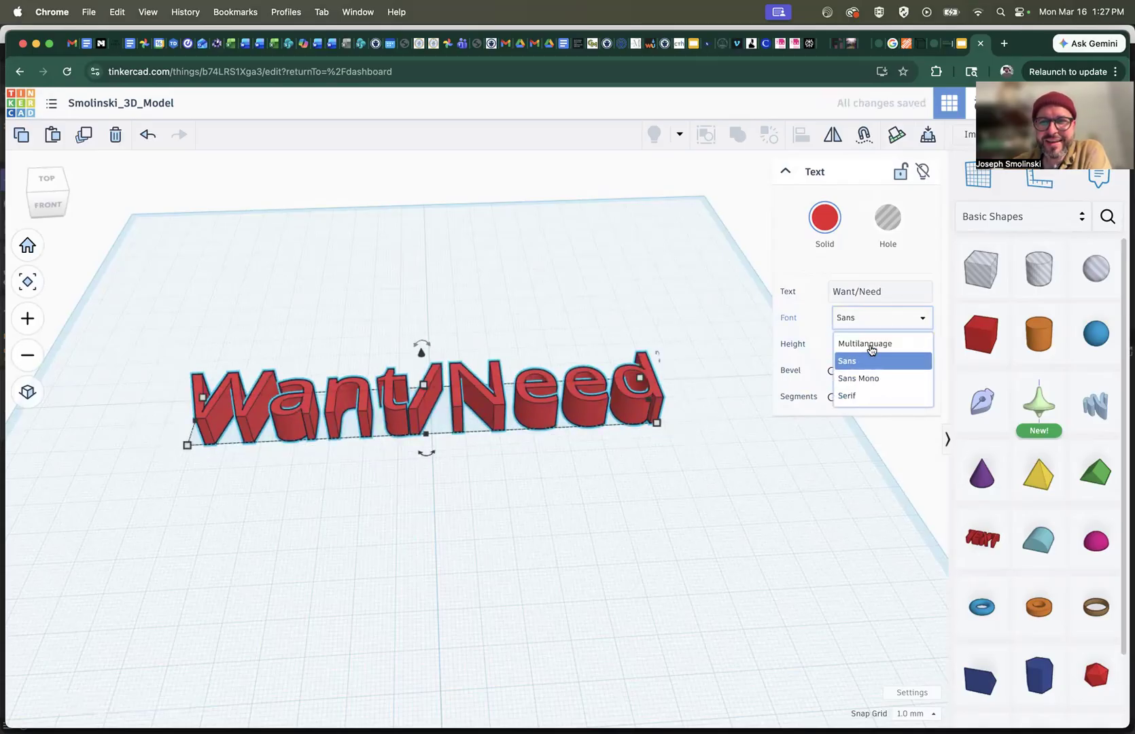
left_click(873, 343)
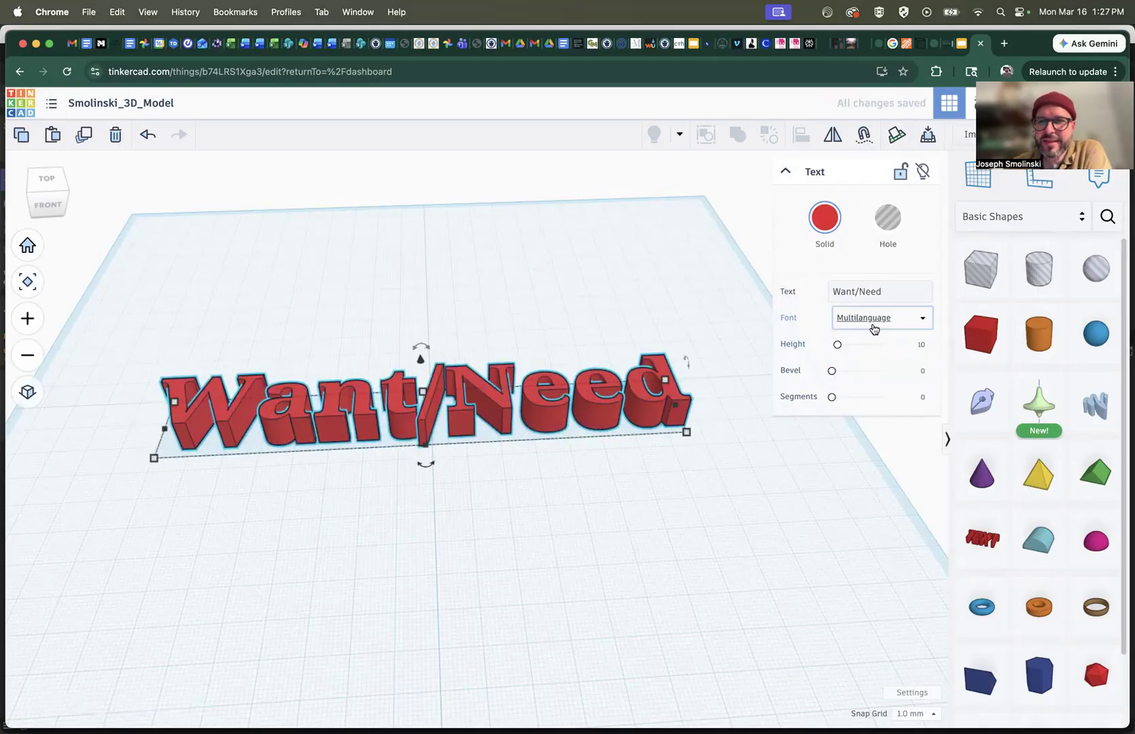
left_click(879, 322)
left_click(856, 360)
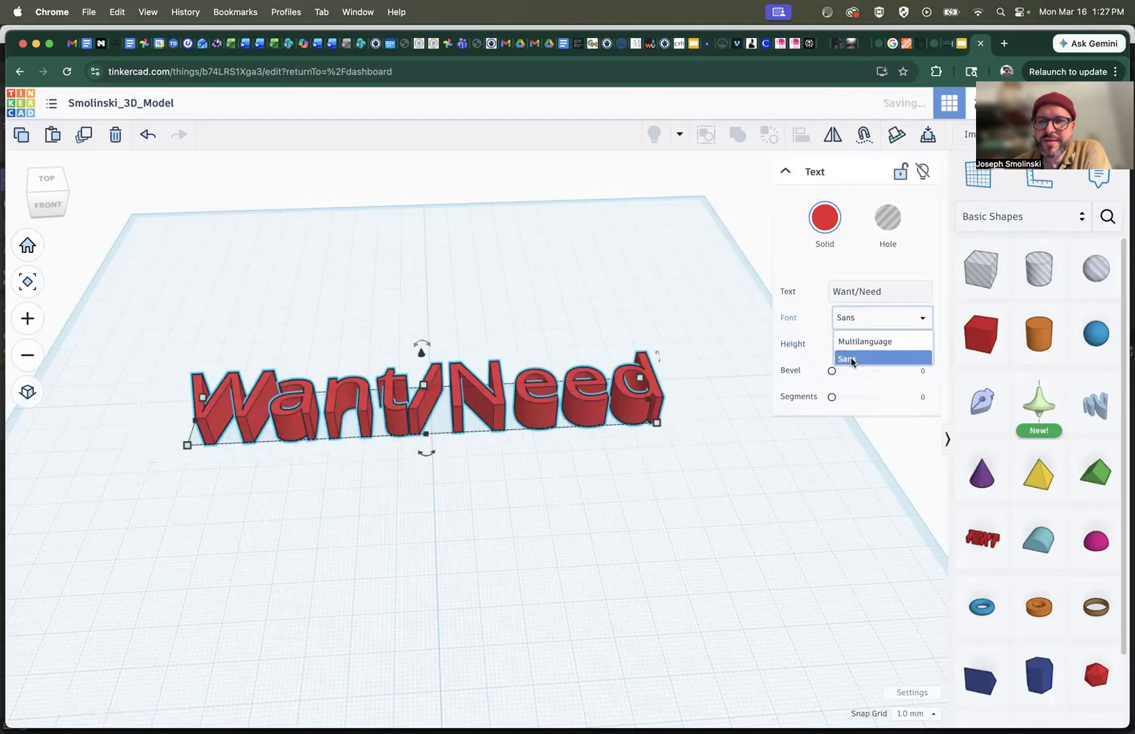
left_click(881, 324)
left_click(865, 379)
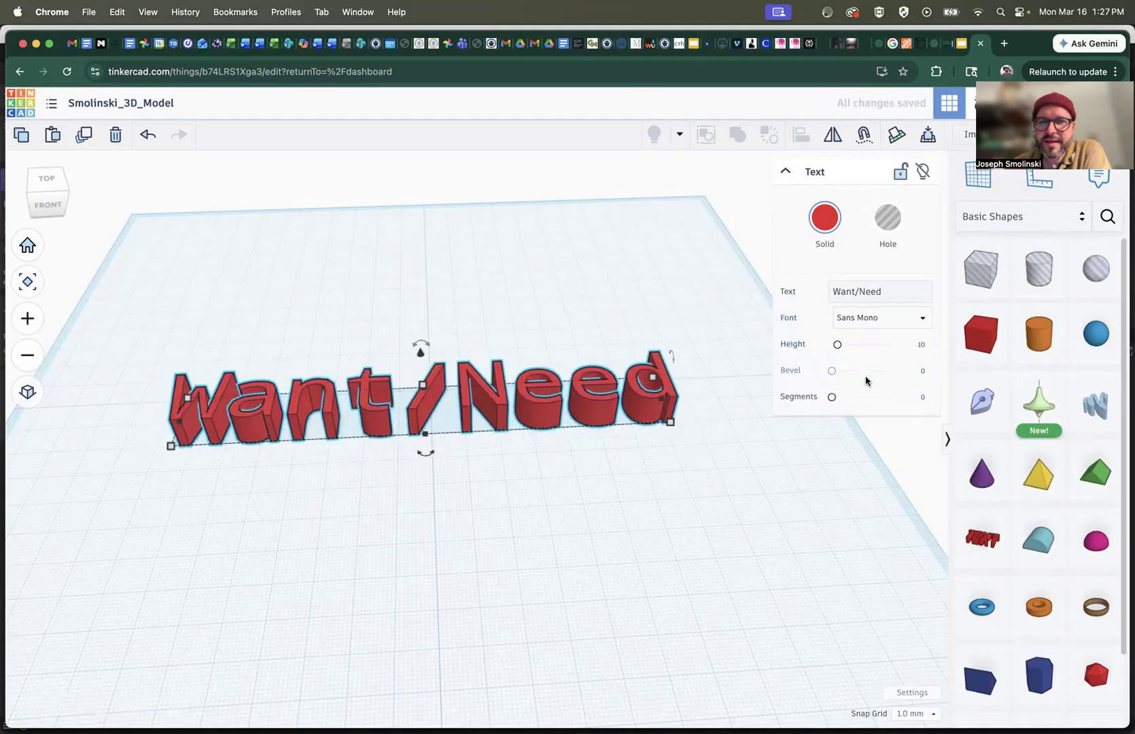
left_click(873, 318)
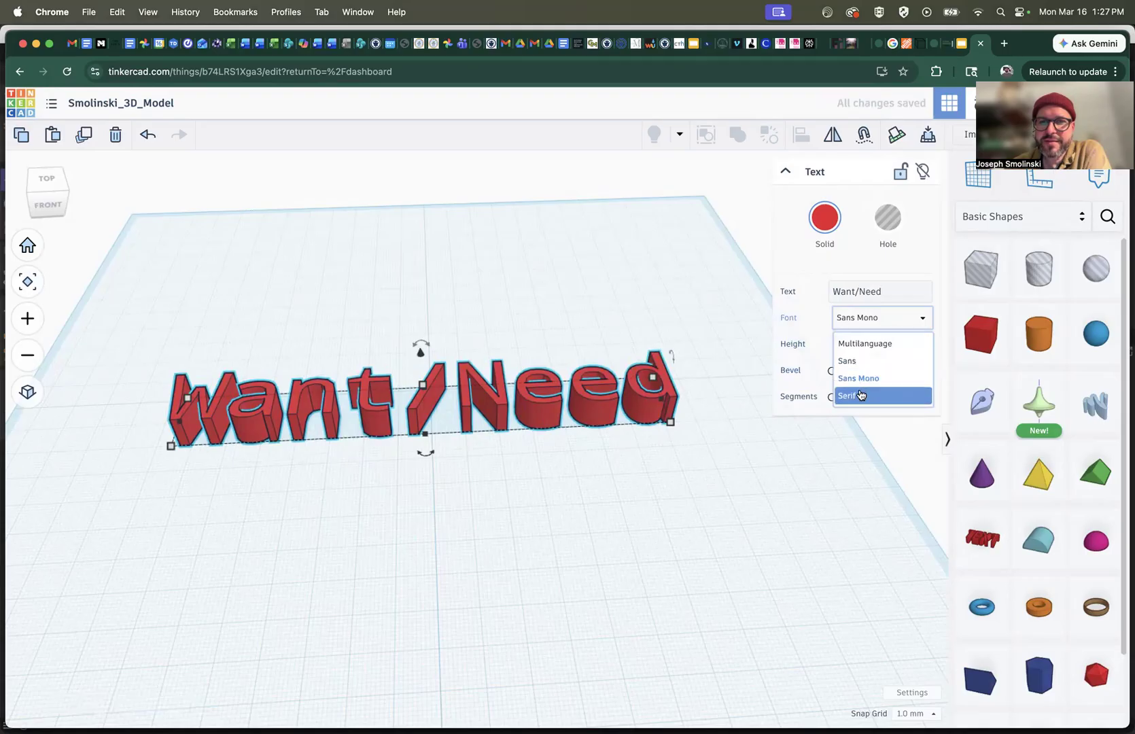
left_click(860, 395)
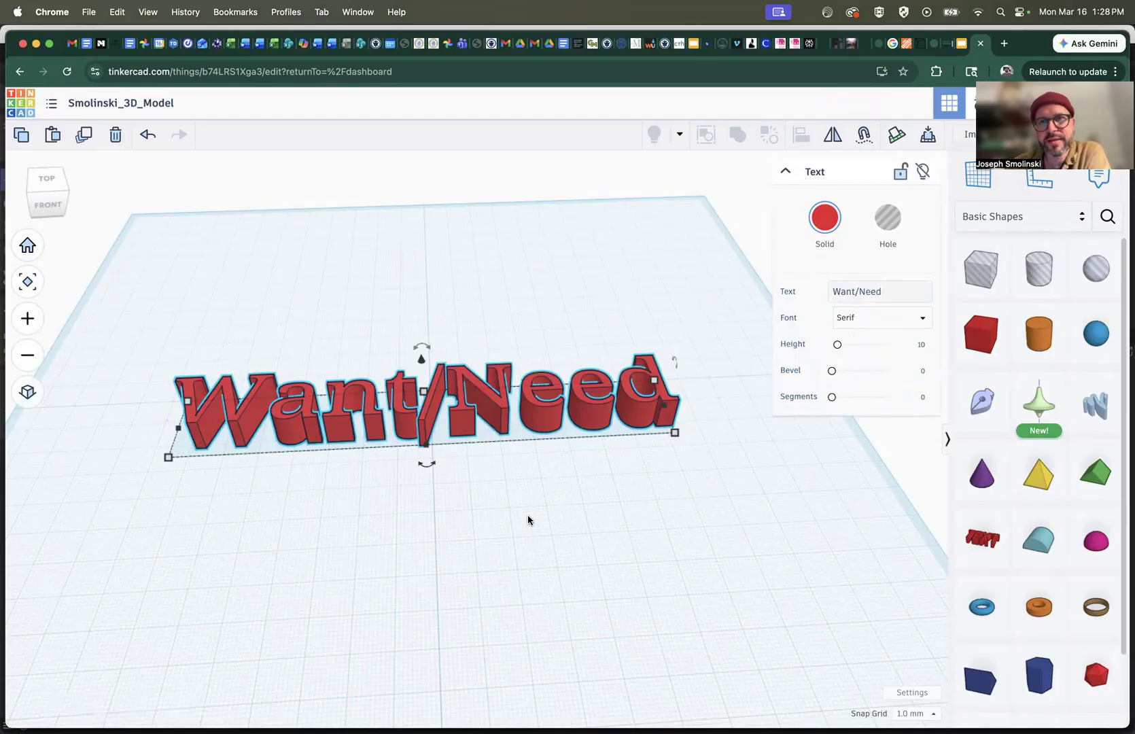
Check the example monument in the Text Monuments slides, return to Tinkercad and increase the text's height setting to about 14.45
left_click(962, 46)
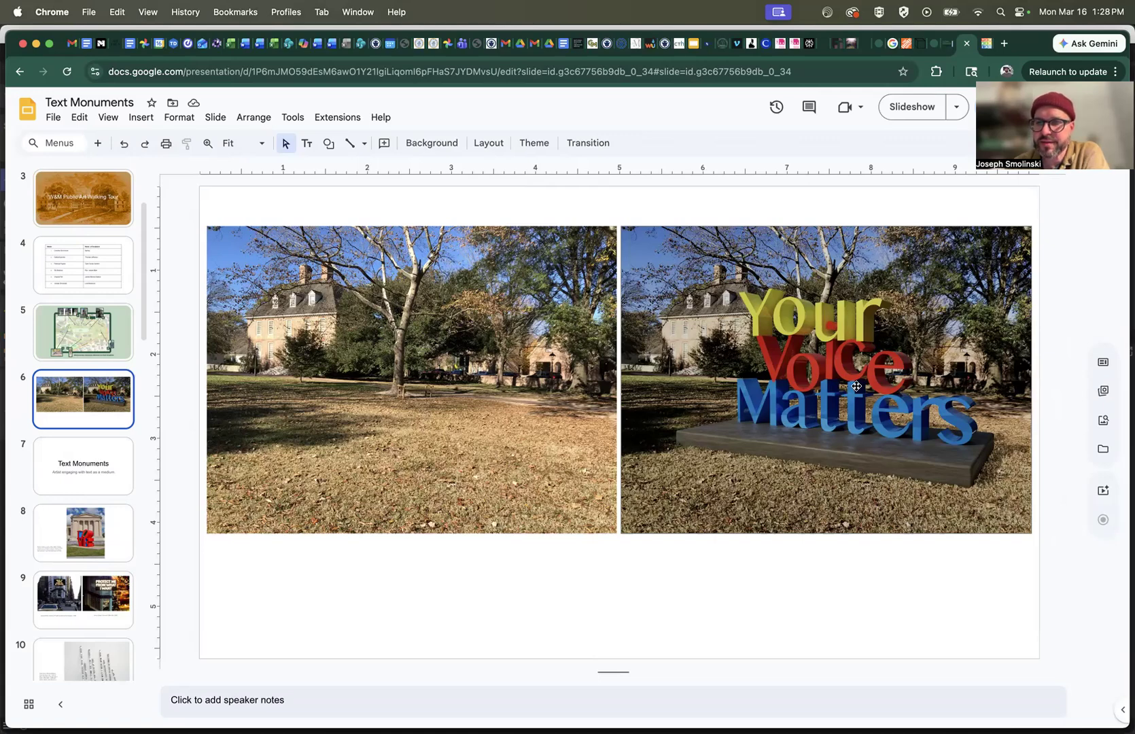
left_click(986, 42)
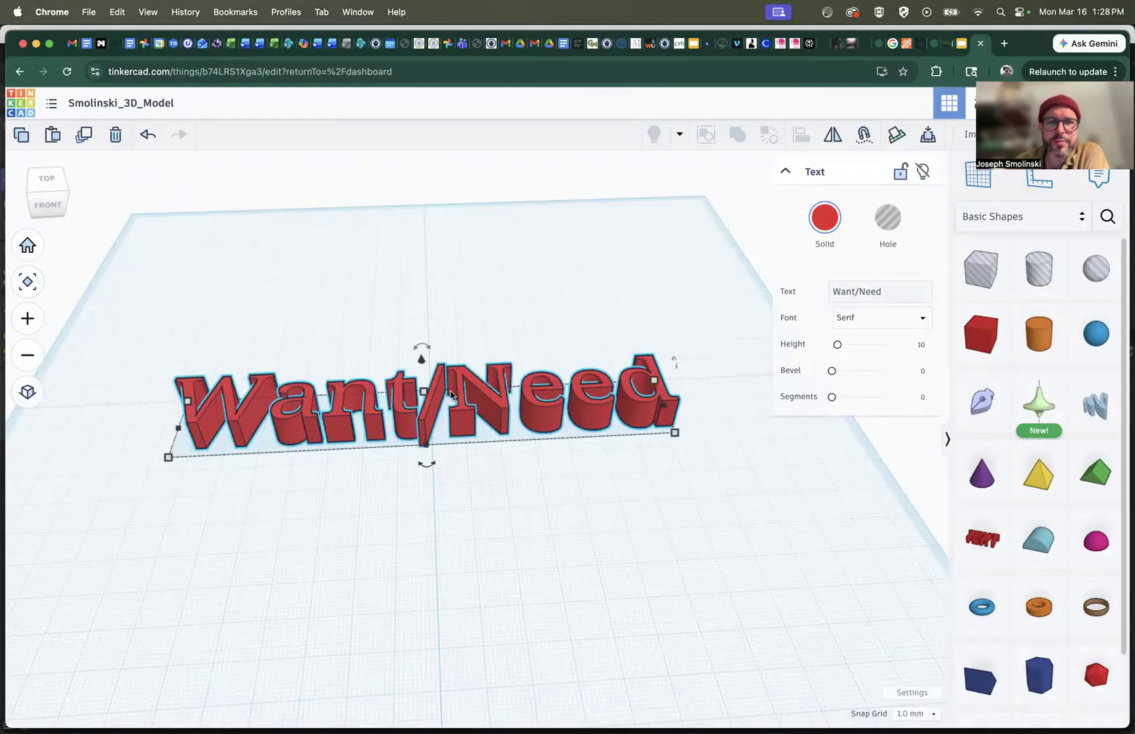
mouse_move(837, 345)
left_mouse_down()
mouse_move(868, 345)
mouse_move(840, 346)
left_mouse_up()
scroll(426, 415, "up", 5)
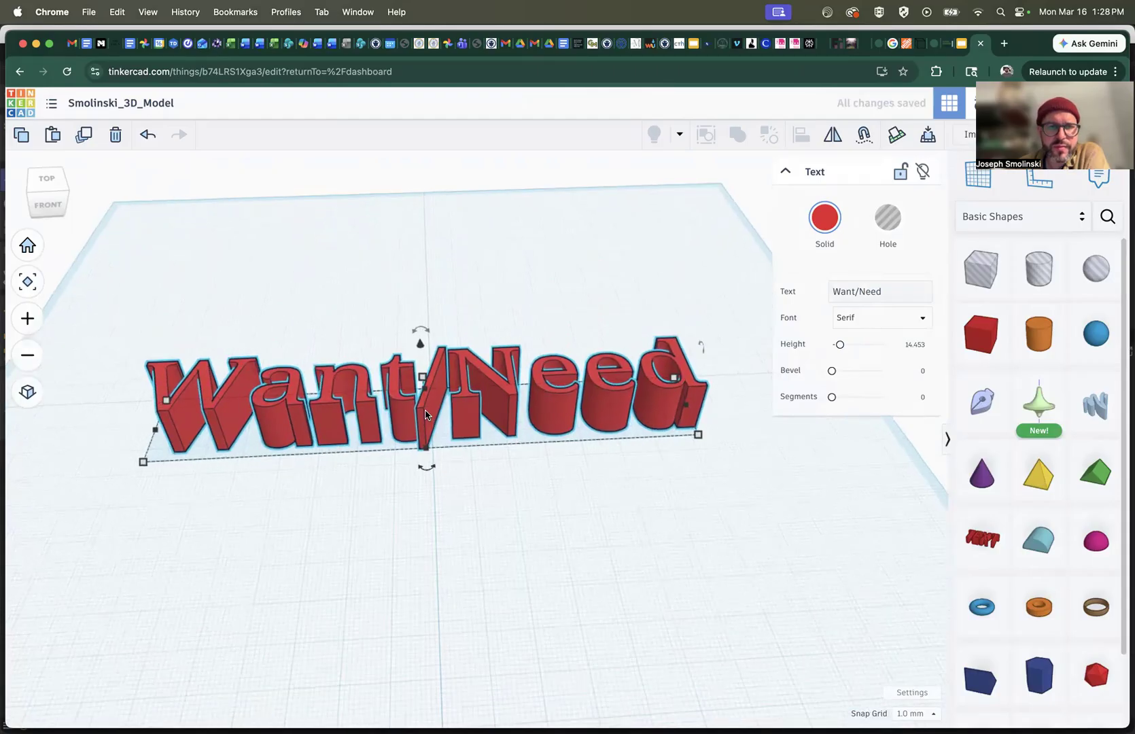
Give the Want/Need text a bevel of about 0.33 with 1 segment
left_click_drag(831, 371, 864, 400)
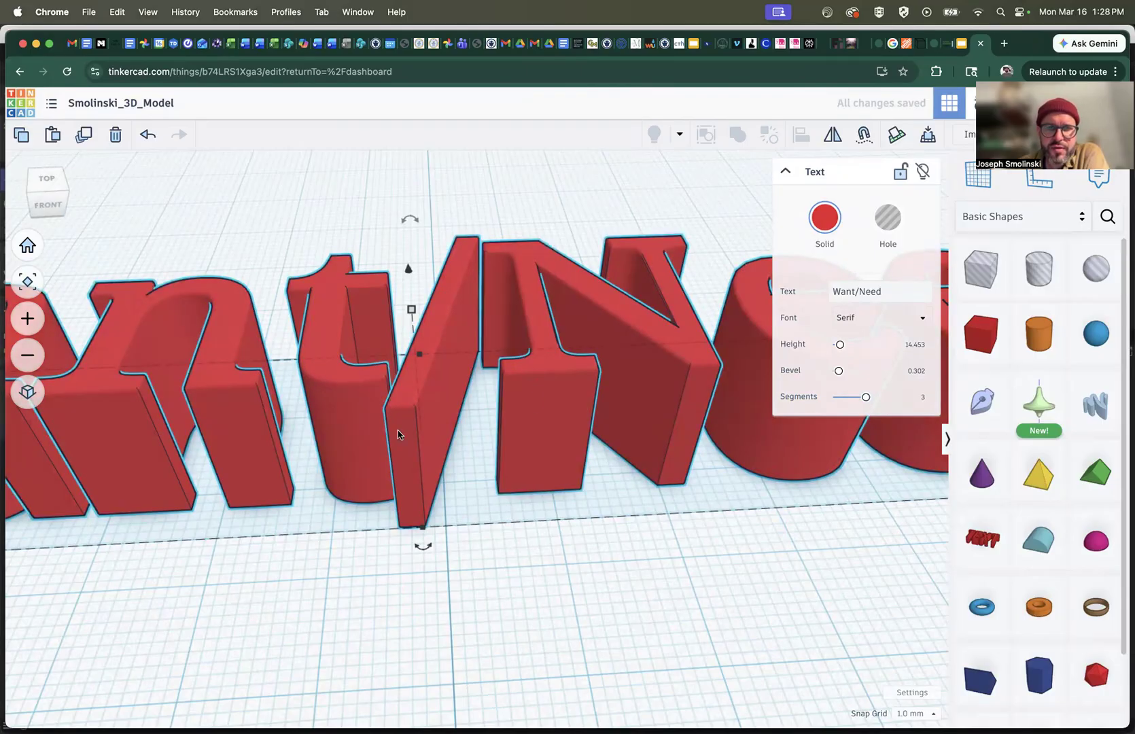
left_click_drag(865, 397, 843, 398)
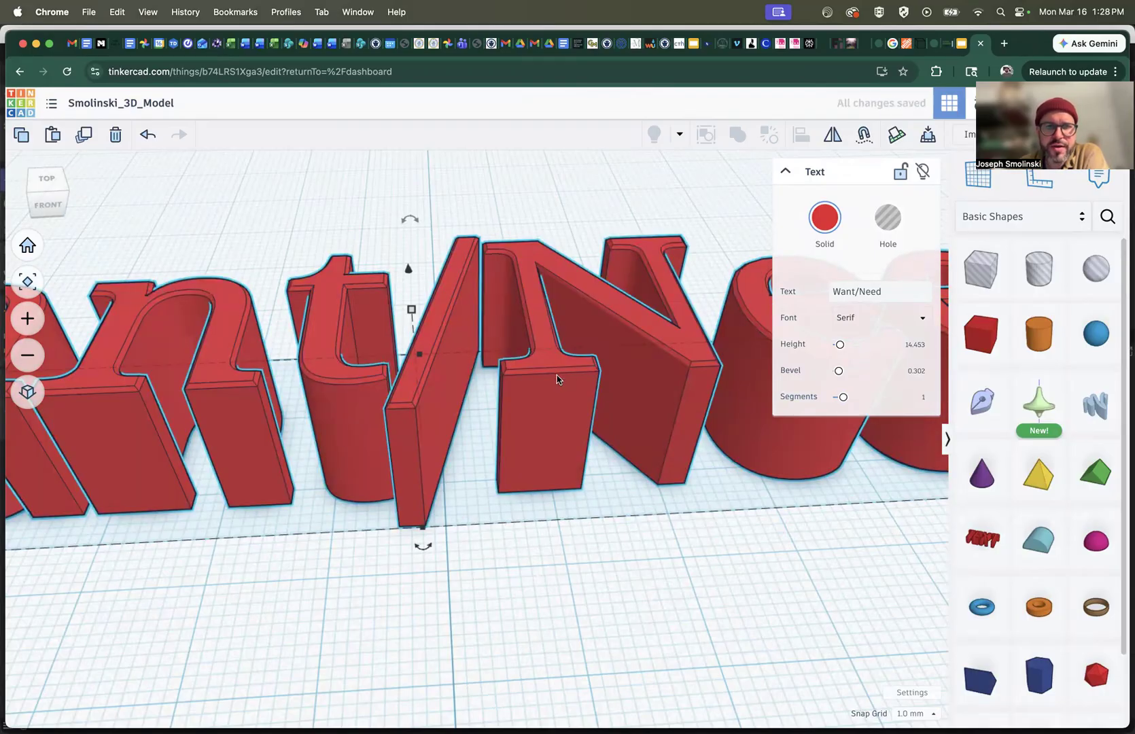
left_click_drag(838, 370, 839, 371)
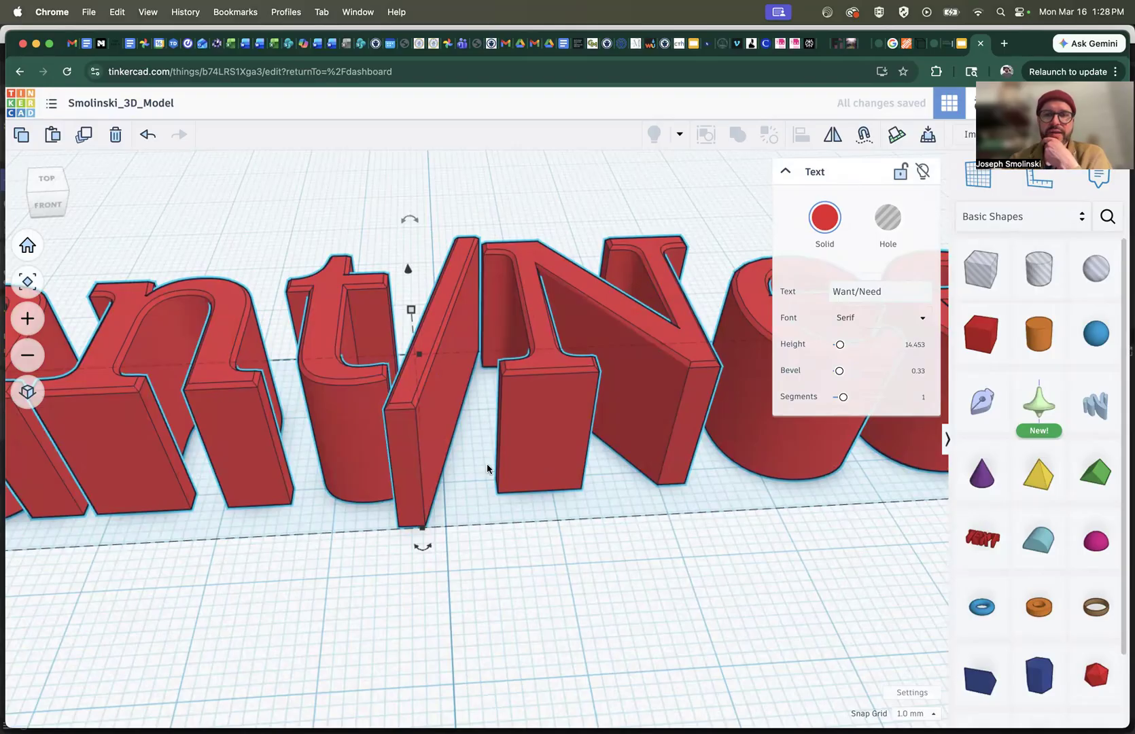
scroll(566, 392, "down", 2)
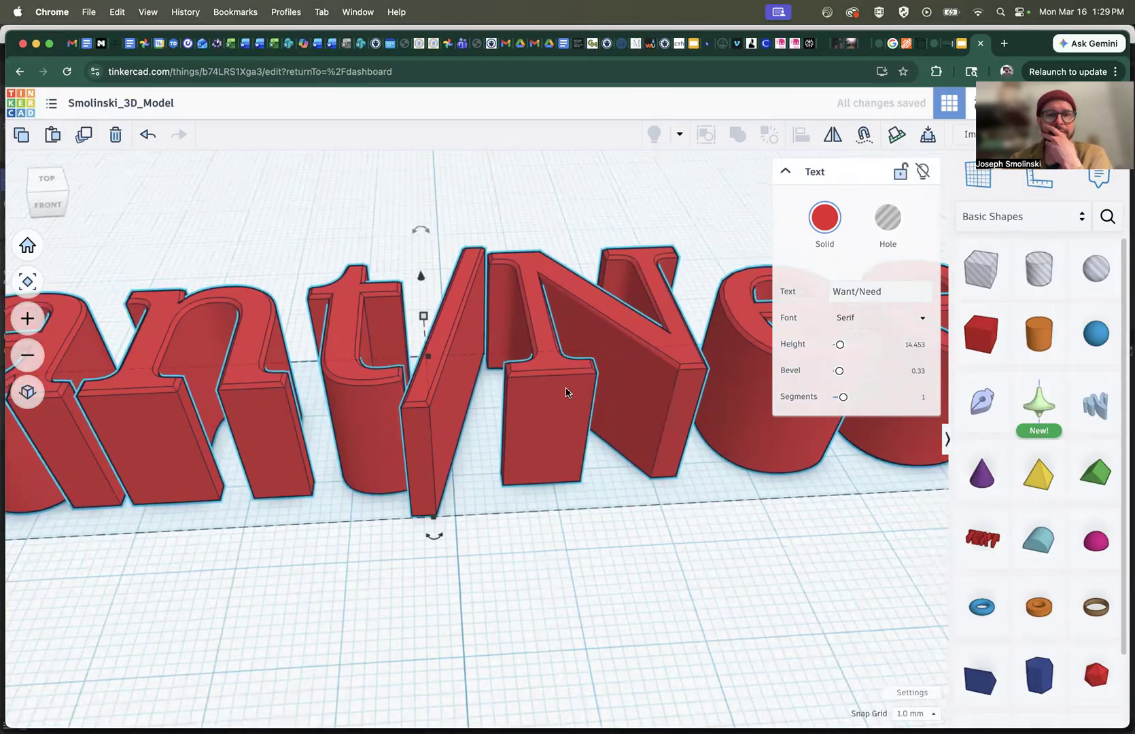
scroll(566, 392, "down", 3)
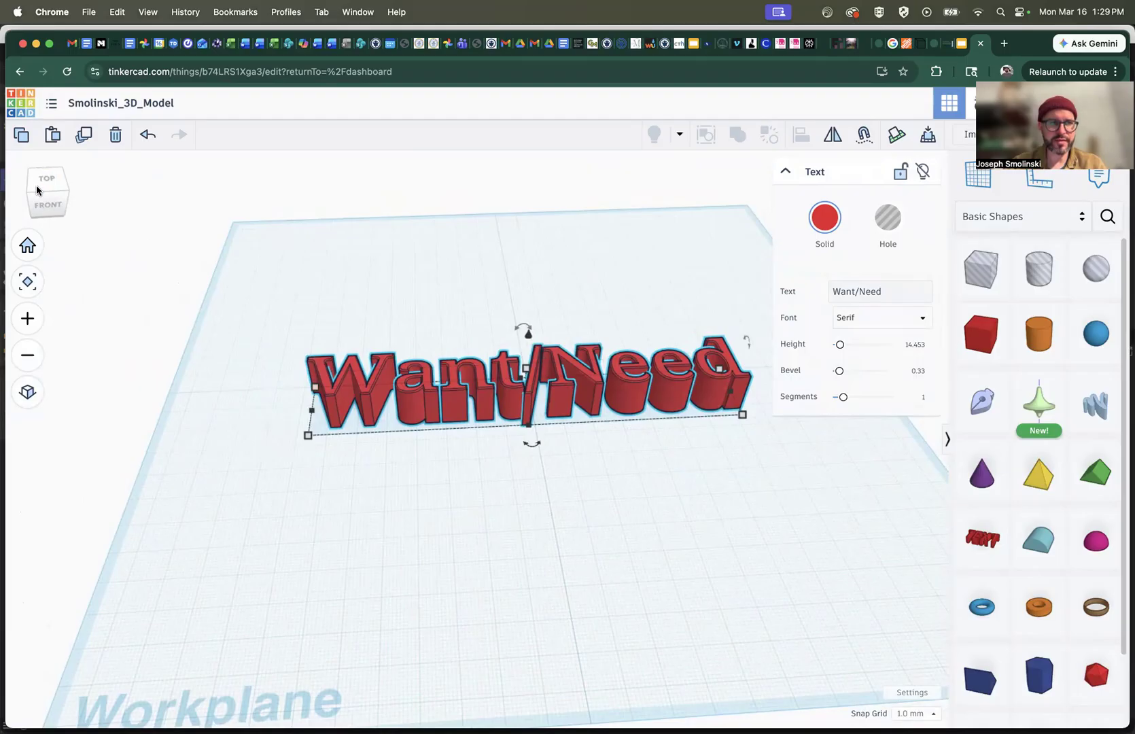
Rotate the Want/Need text 90° so the letters stand upright on the workplane
left_click_drag(45, 202, 70, 204)
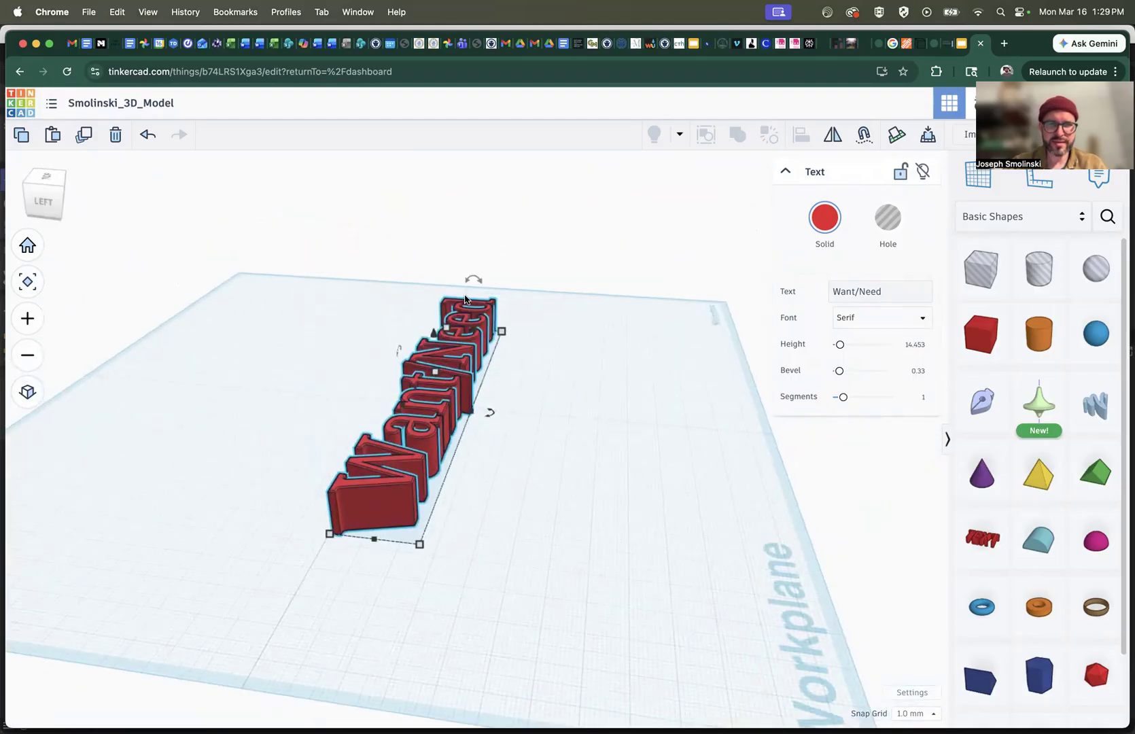
mouse_move(479, 283)
left_click_drag(479, 283, 510, 316)
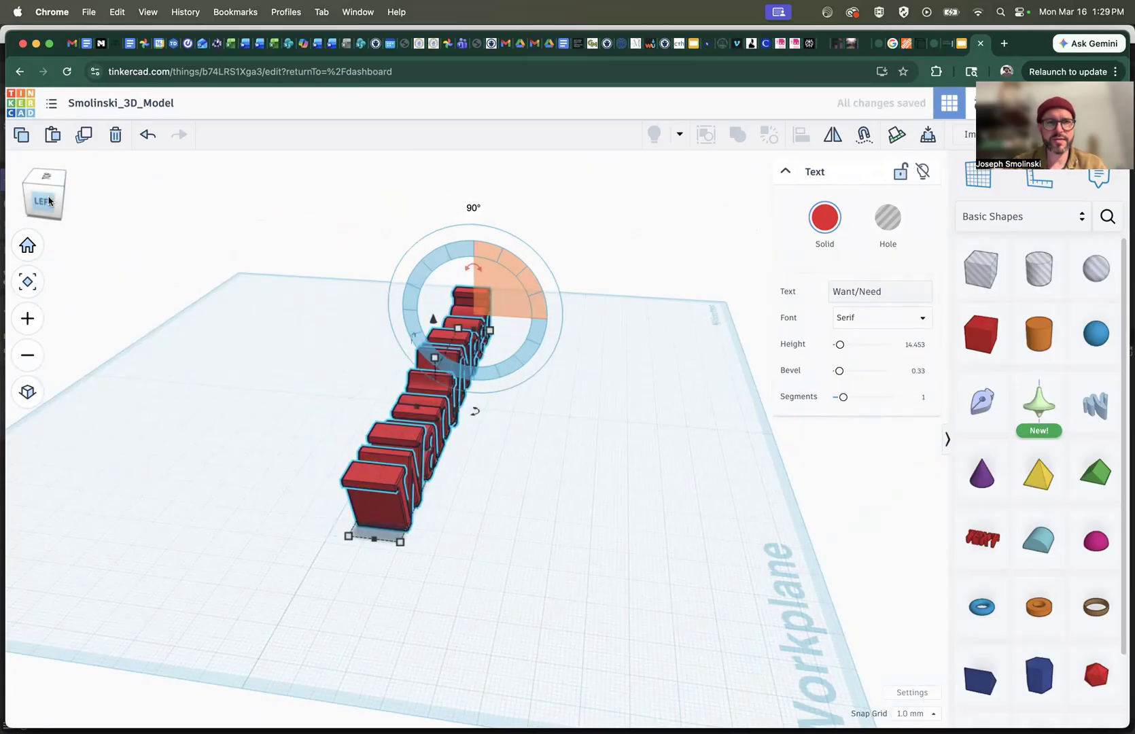
Stretch the upright text to about 37.33 mm tall and its footprint to about 144.25 by 24.54 mm
left_click(24, 197)
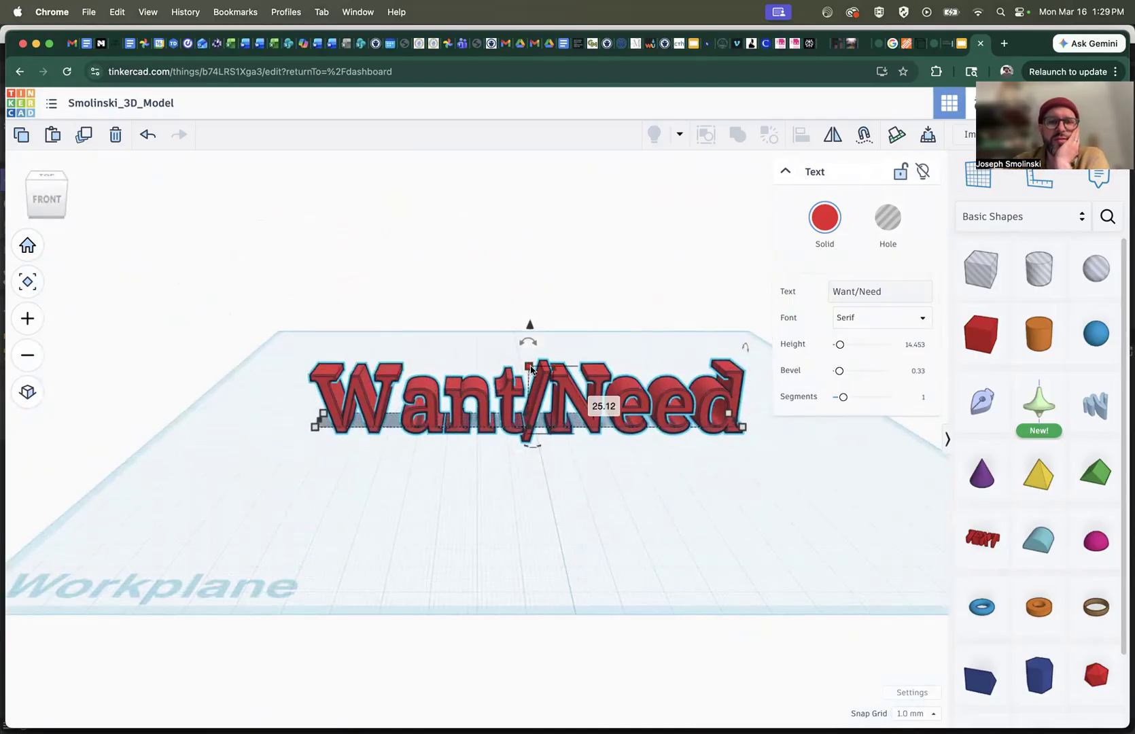
left_click_drag(530, 369, 529, 332)
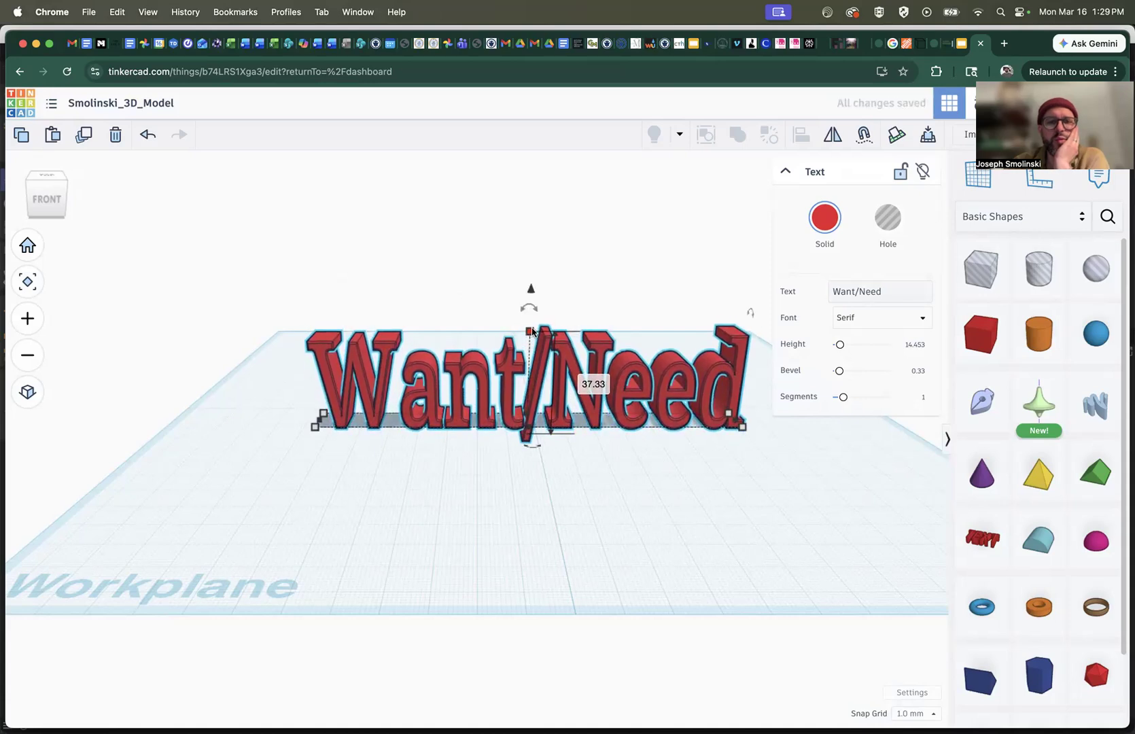
mouse_move(745, 429)
left_mouse_down()
mouse_move(754, 444)
mouse_move(742, 440)
left_mouse_up()
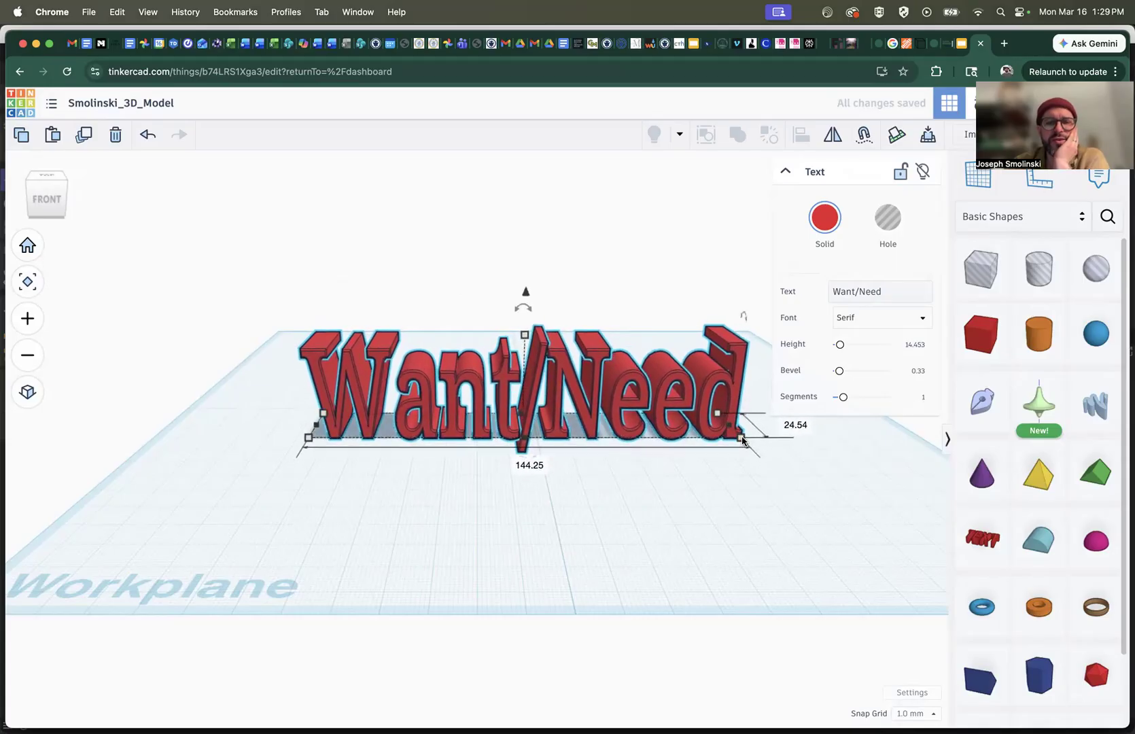
Set the length of the Want/Need text to 120 mm
left_click(527, 465)
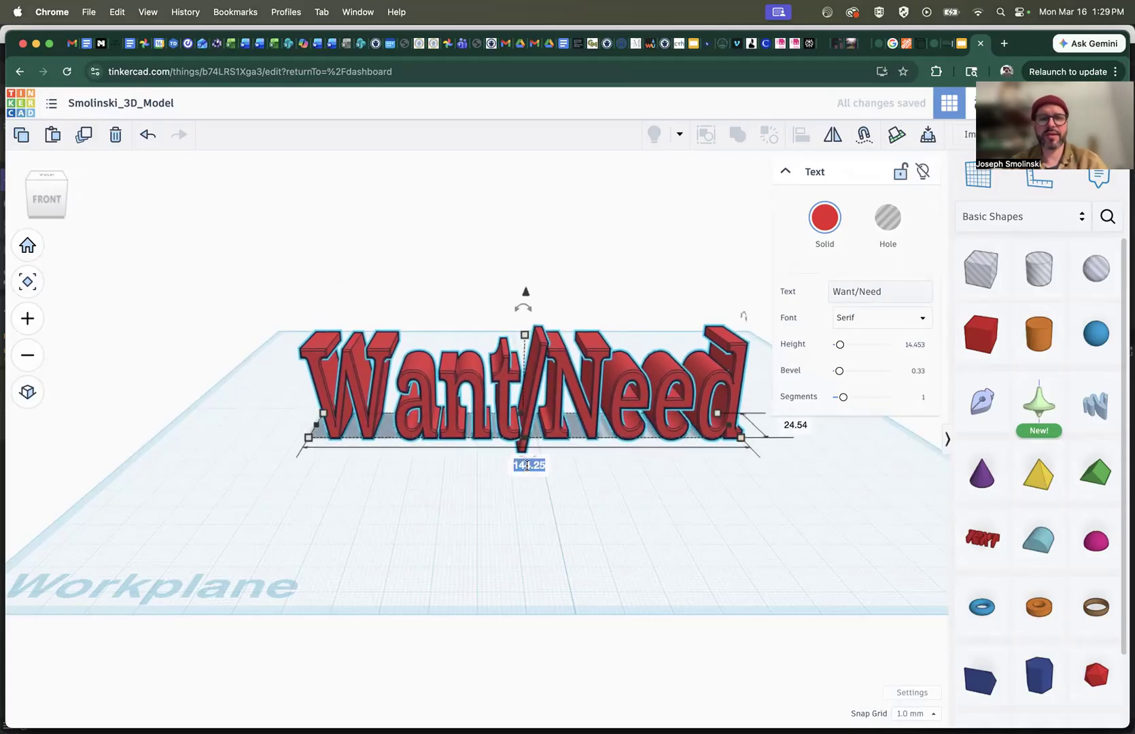
type("12")
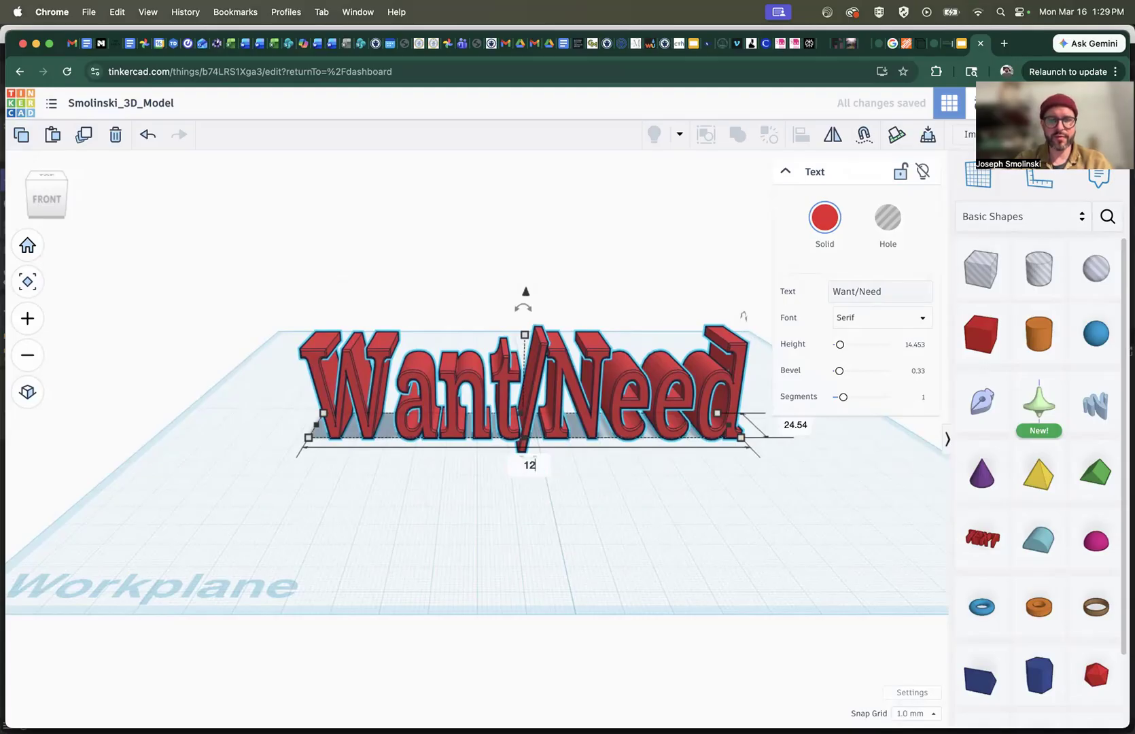
type("0")
key("Return")
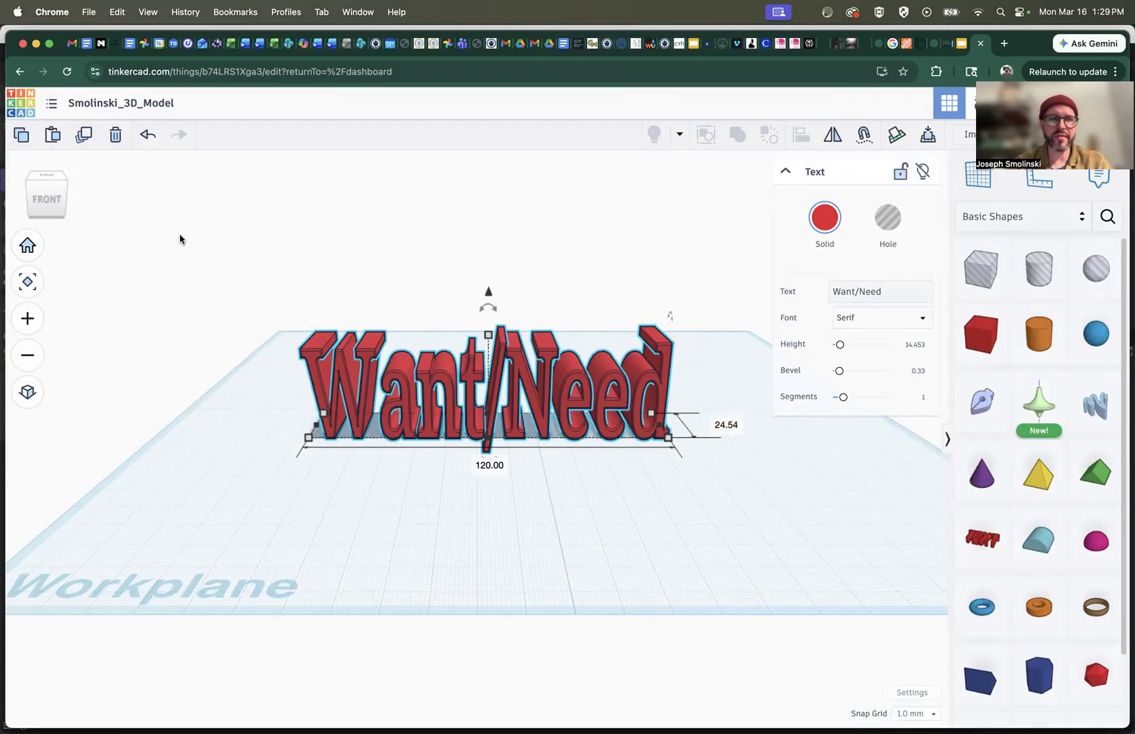
Add a box in front of the Want/Need text and stretch it to 123 by 27 mm as a base
mouse_move(43, 197)
left_mouse_down()
mouse_move(32, 193)
mouse_move(50, 197)
left_mouse_up()
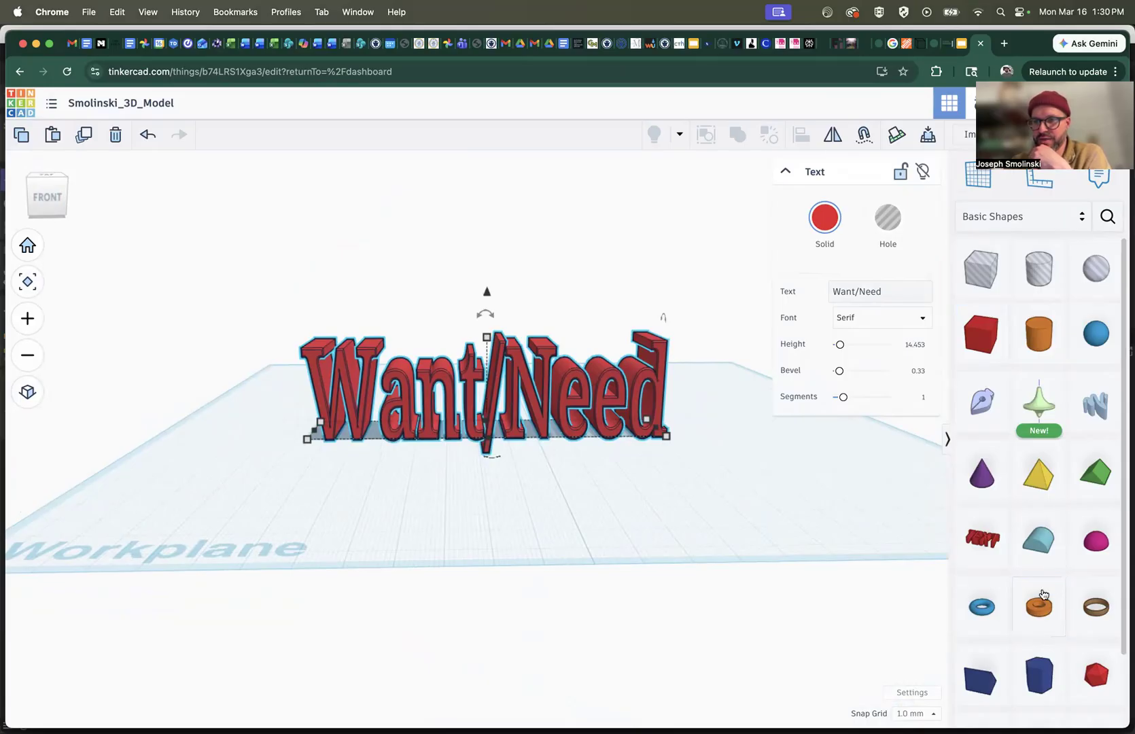
left_click_drag(983, 332, 854, 469)
left_click_drag(518, 474, 424, 476)
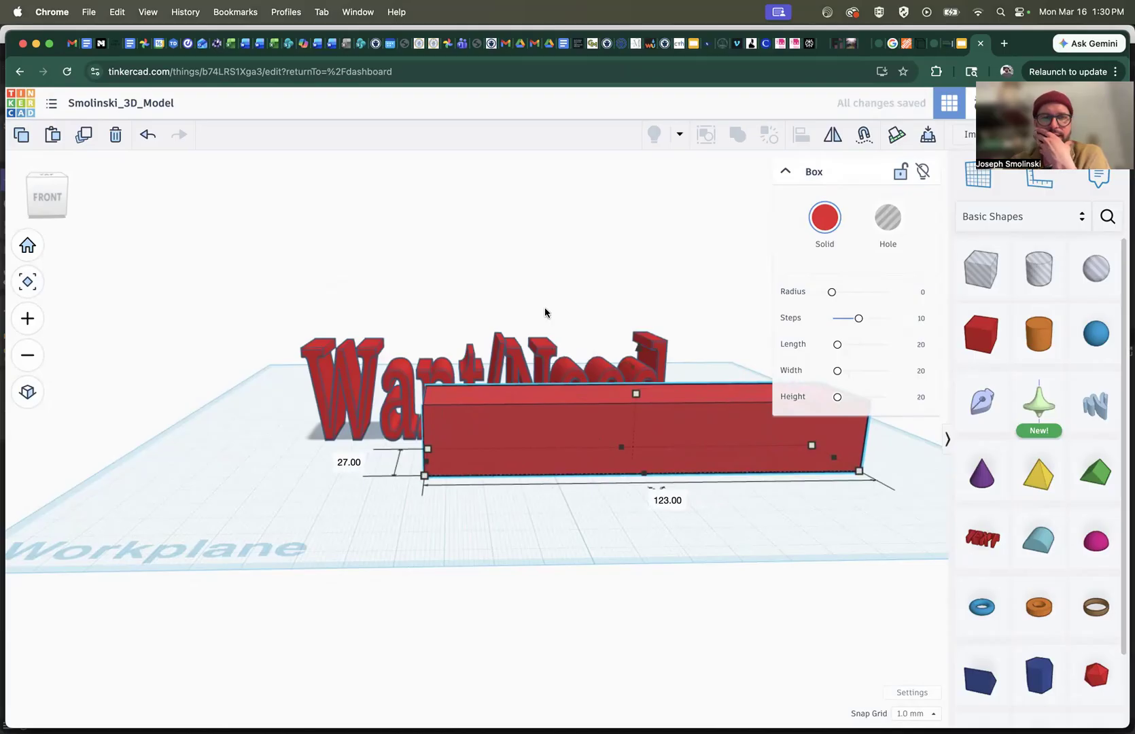
Move the box beneath the Want/Need text and enlarge its footprint to 139 by 31 mm, extending past the letters
left_click(42, 197)
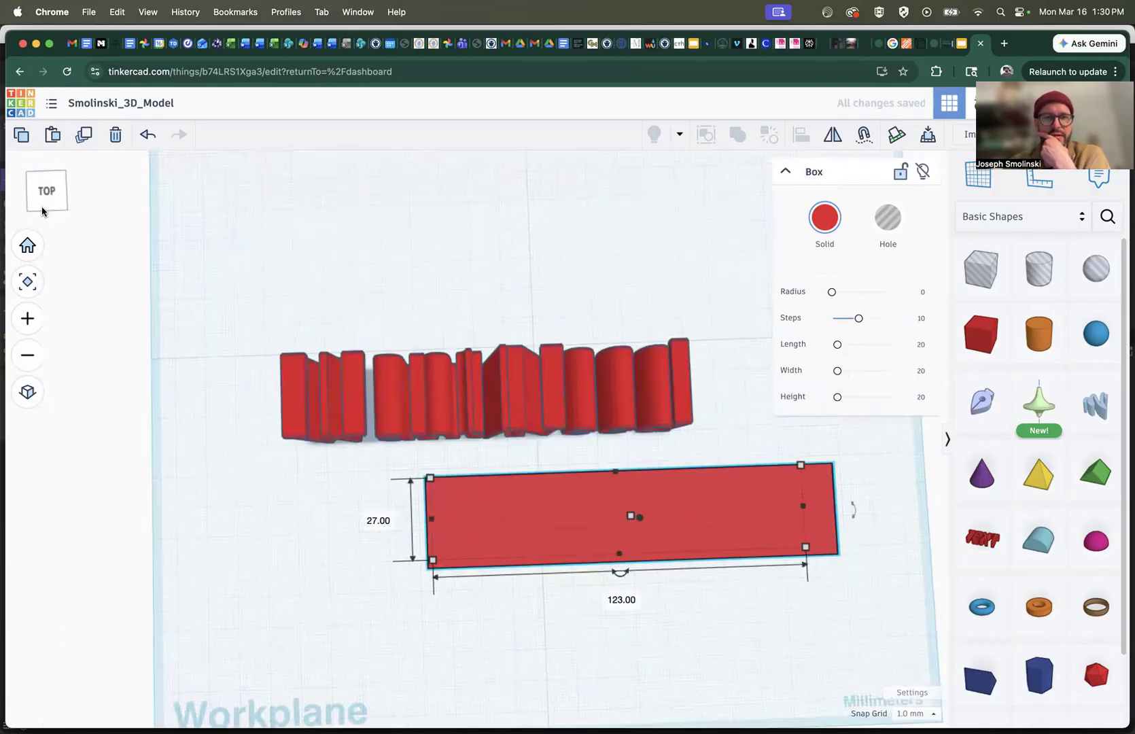
left_click_drag(553, 518, 413, 393)
left_click_drag(677, 438, 702, 435)
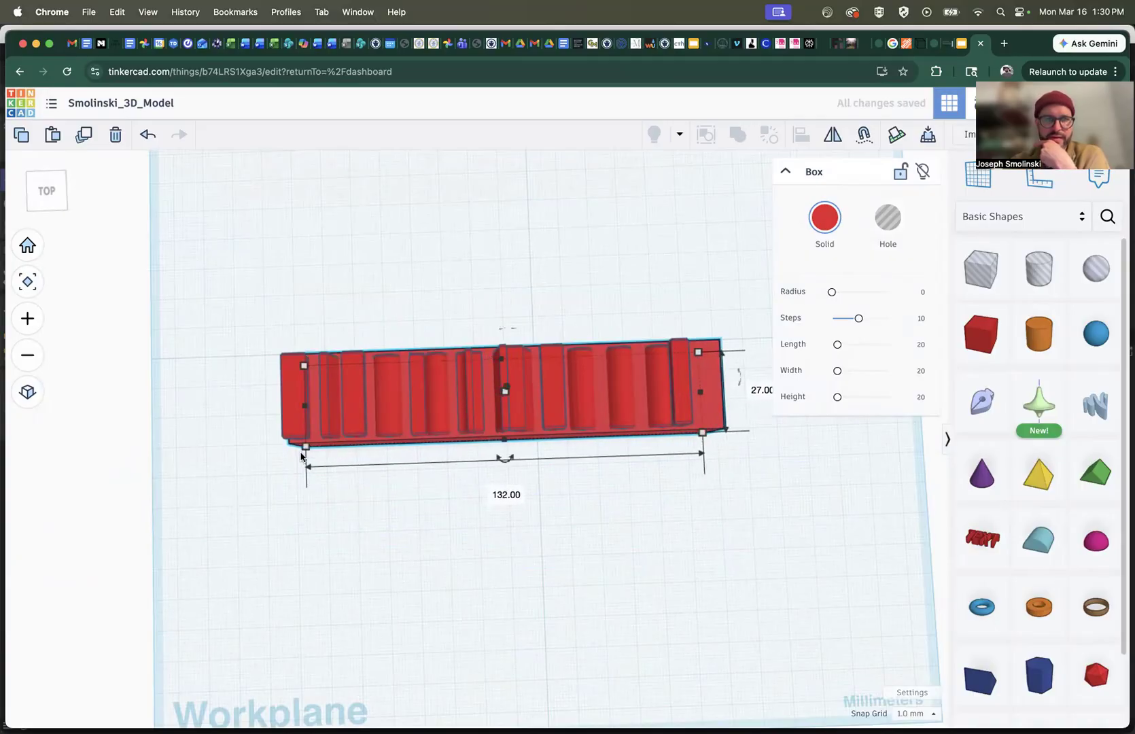
left_click_drag(304, 447, 284, 447)
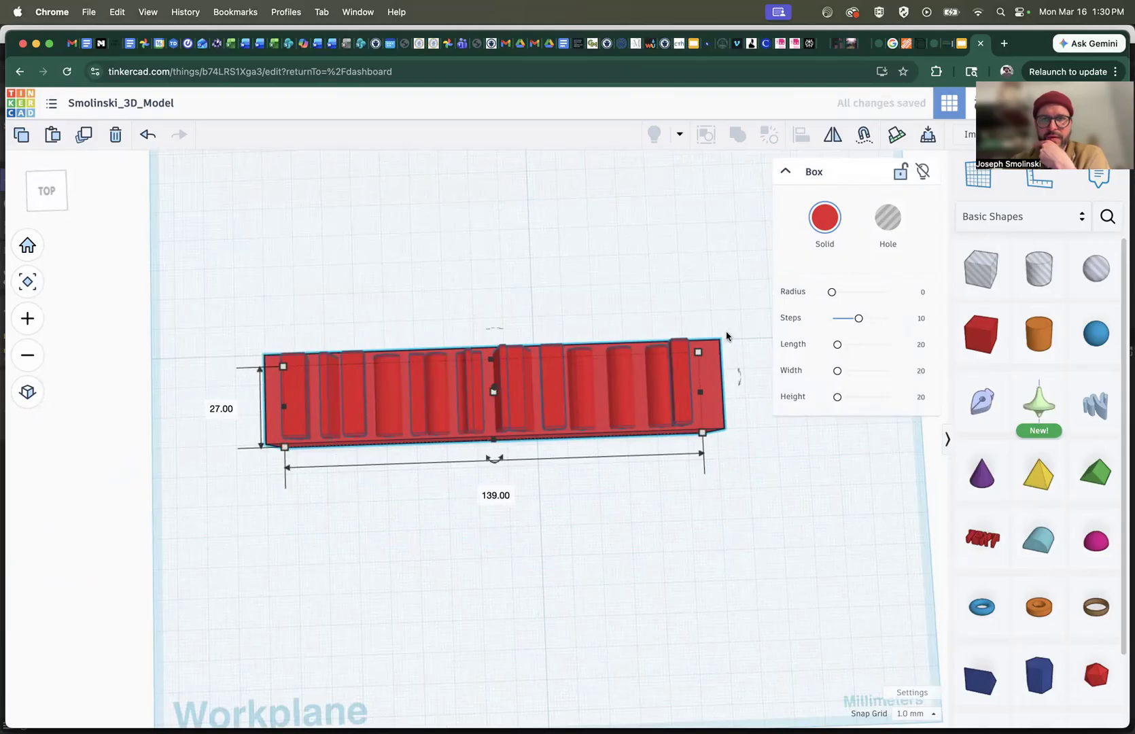
left_click_drag(698, 352, 697, 340)
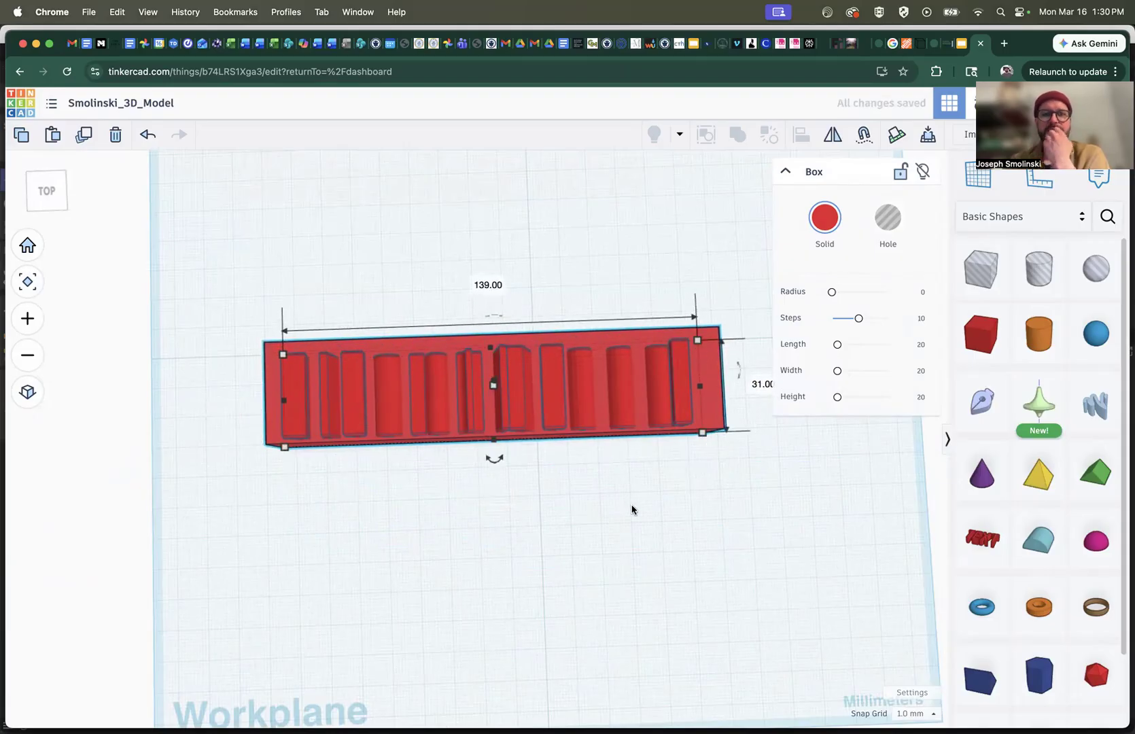
Align the Want/Need text and the base box on their centers along both length and depth
left_click_drag(686, 500, 483, 305)
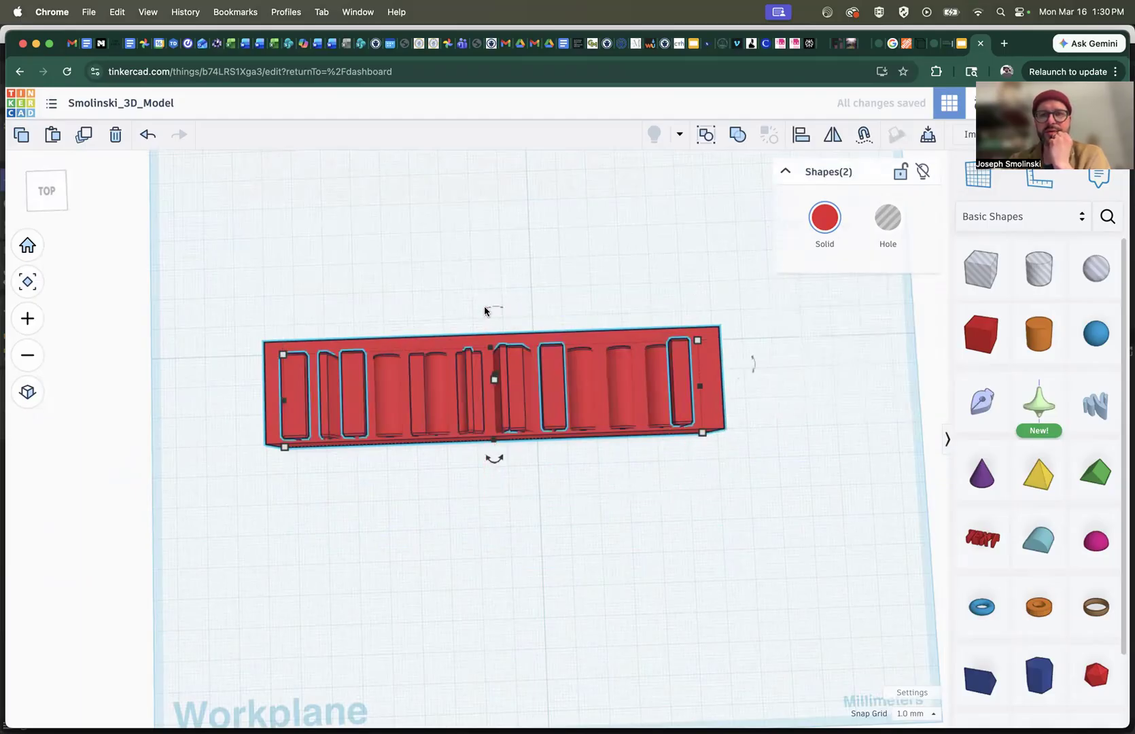
left_click(799, 136)
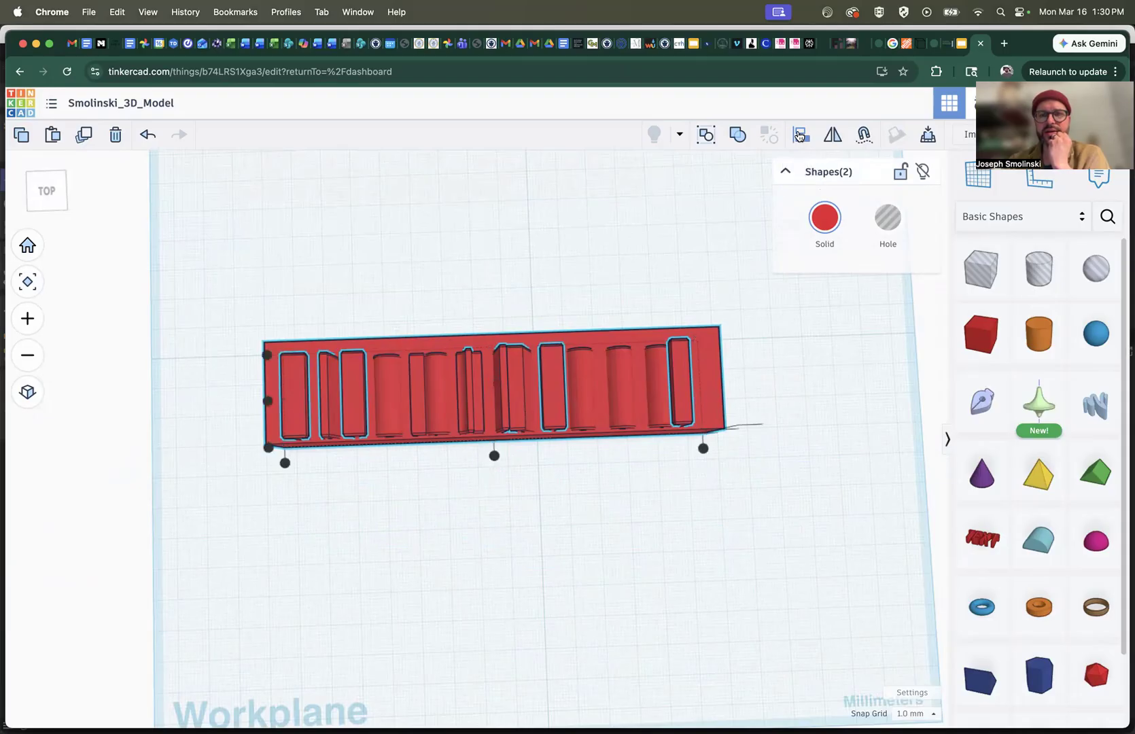
left_click(267, 402)
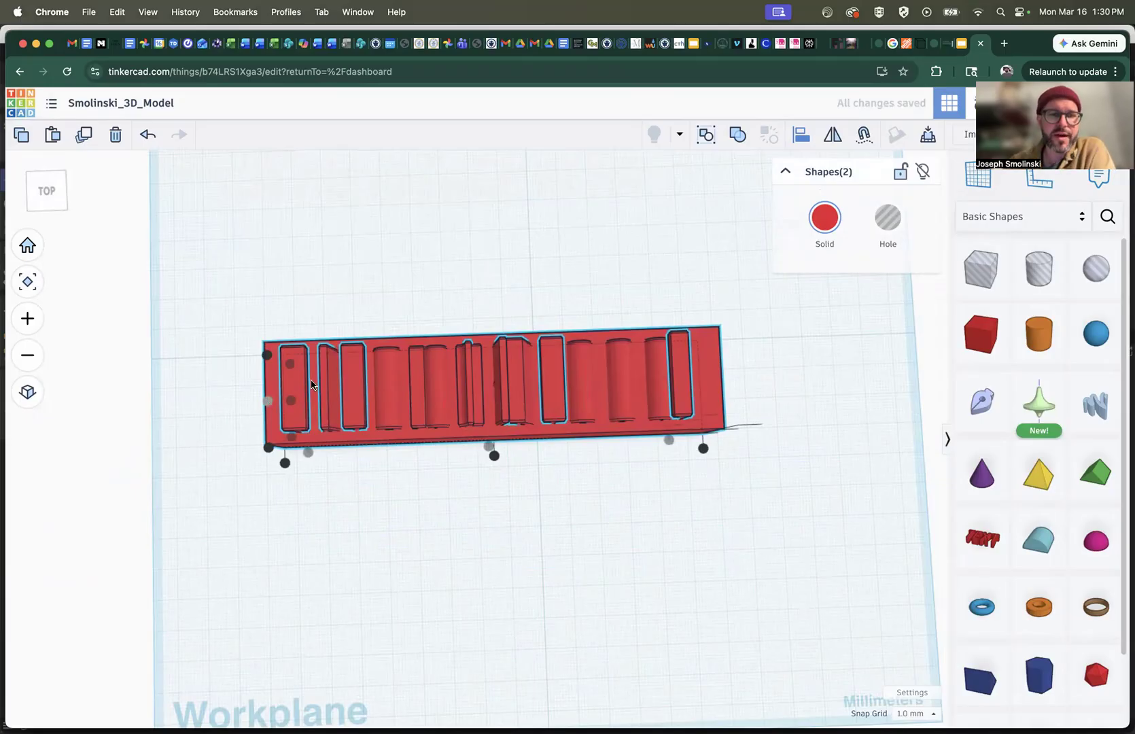
left_click(494, 456)
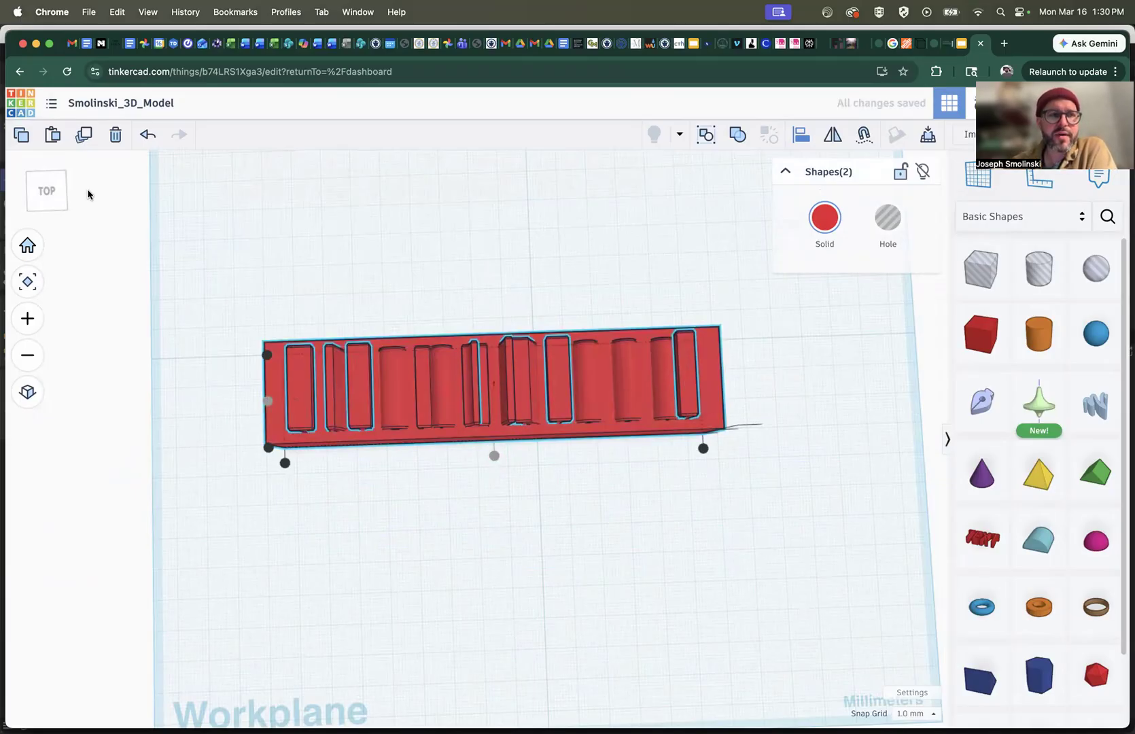
left_click_drag(47, 193, 47, 180)
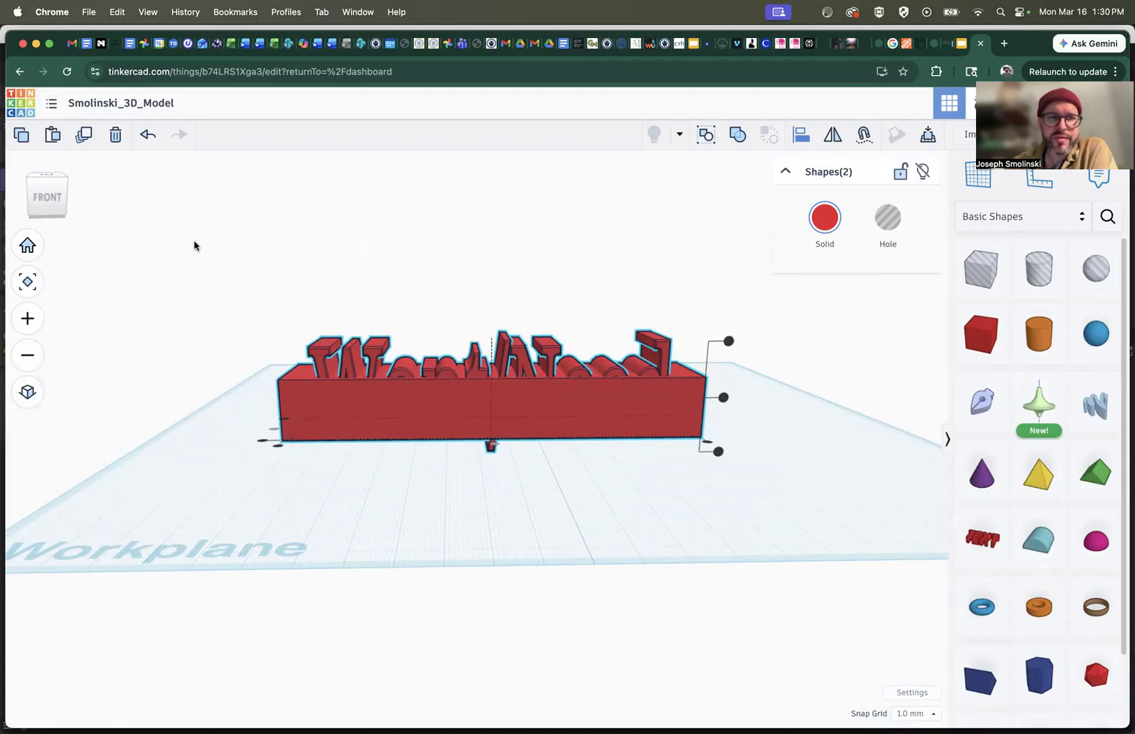
left_click(192, 212)
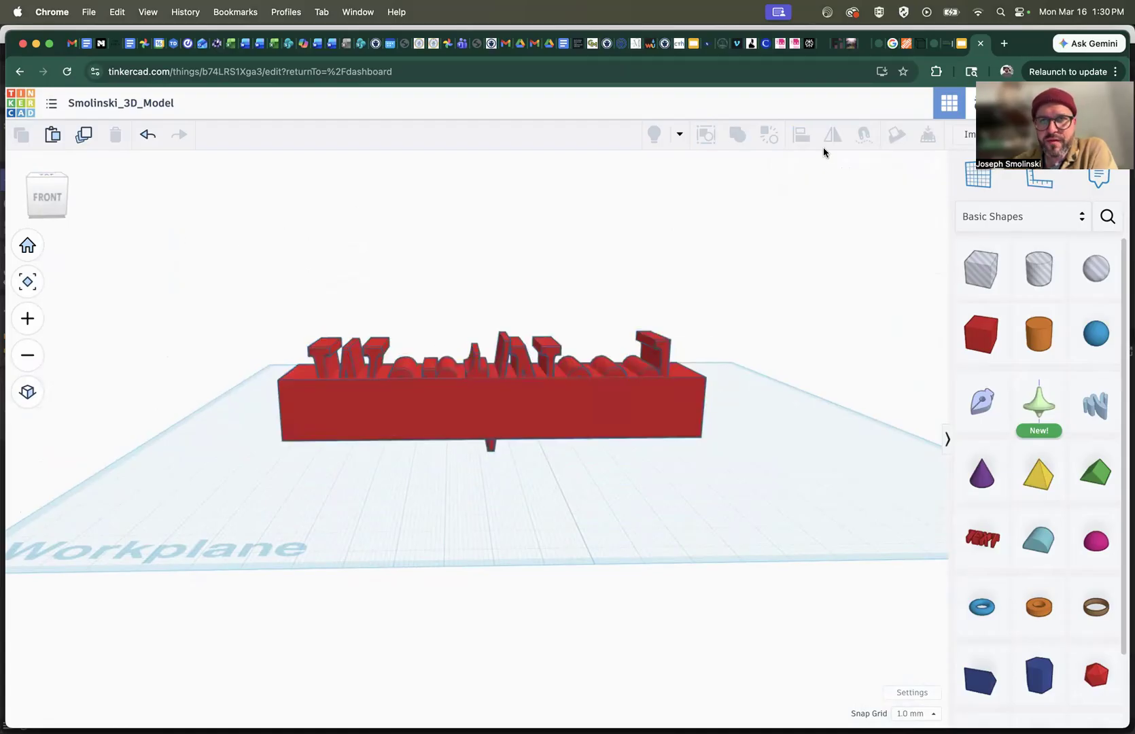
Raise the Want/Need text so the letters stand on top of the base box
left_click(660, 347)
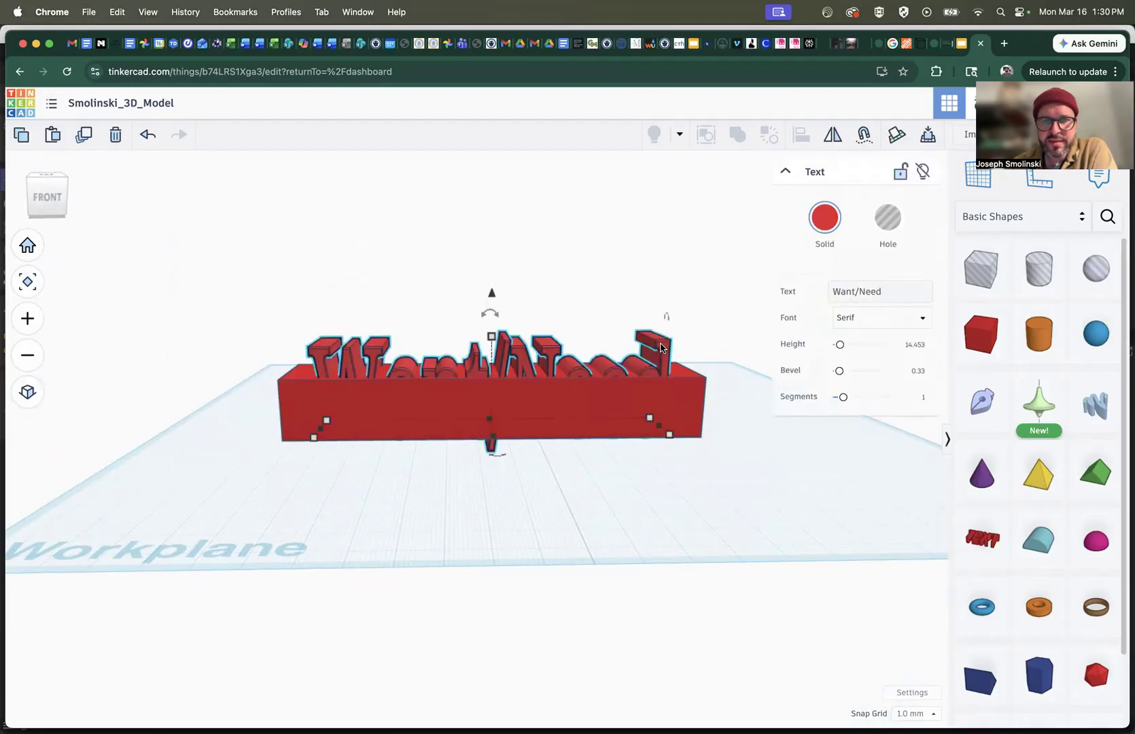
left_click_drag(492, 294, 497, 229)
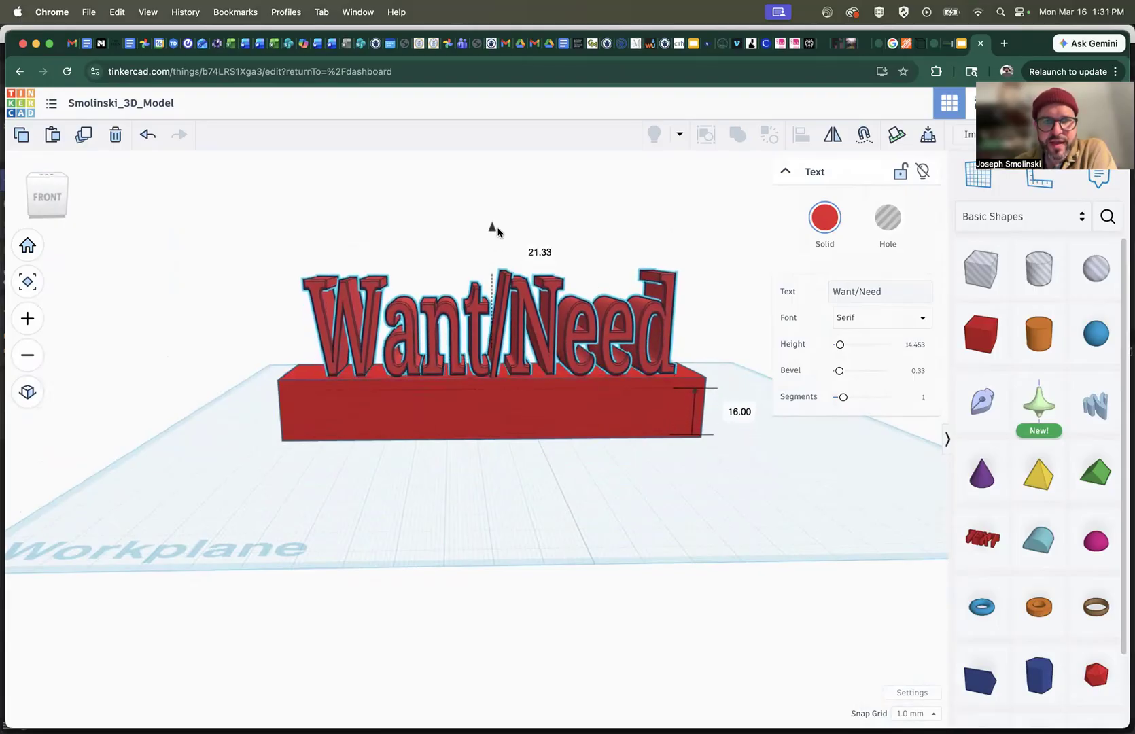
left_click_drag(496, 230, 496, 234)
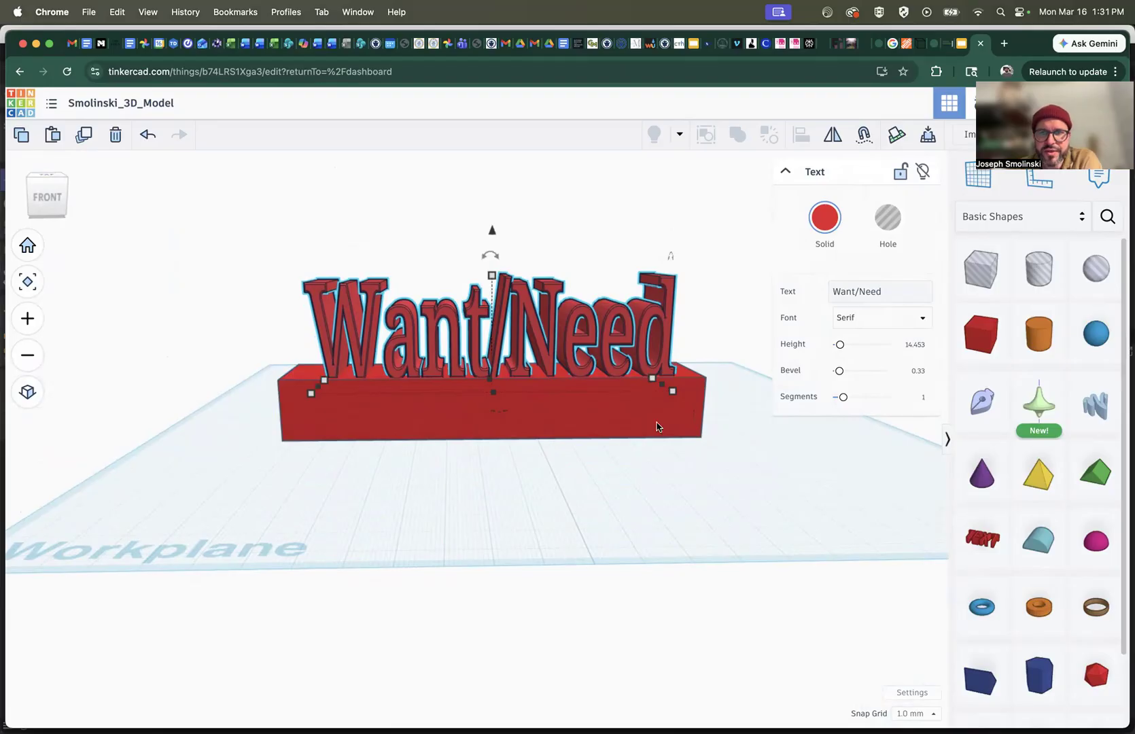
Chamfer the base box's edges with a radius of about 1.72 and 1 step
left_click(688, 428)
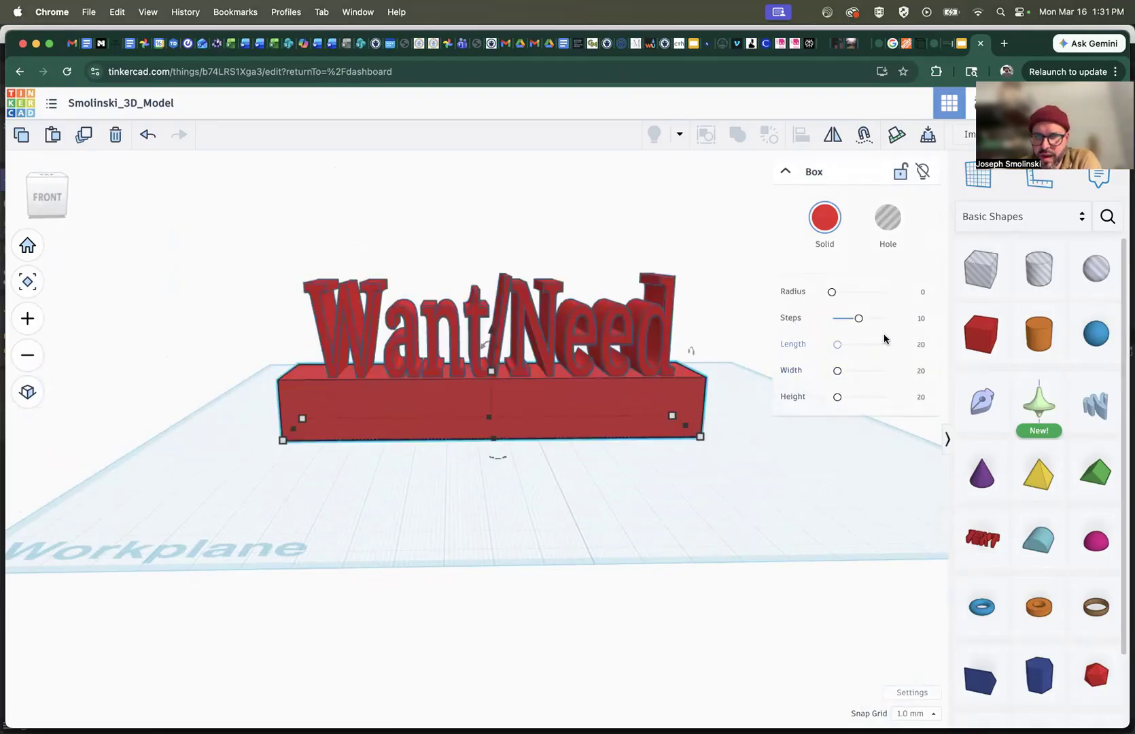
mouse_move(832, 294)
left_mouse_down()
mouse_move(847, 294)
mouse_move(857, 321)
mouse_move(830, 321)
mouse_move(837, 295)
left_mouse_up()
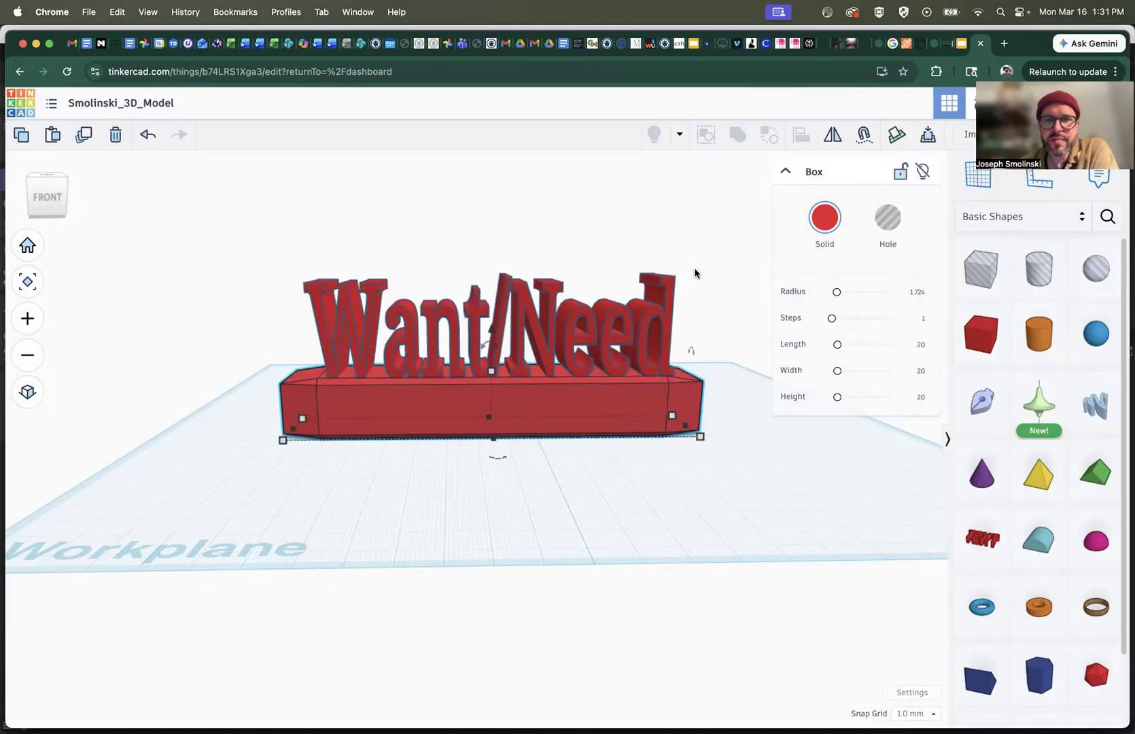
left_click_drag(47, 207, 12, 207)
left_click(47, 204)
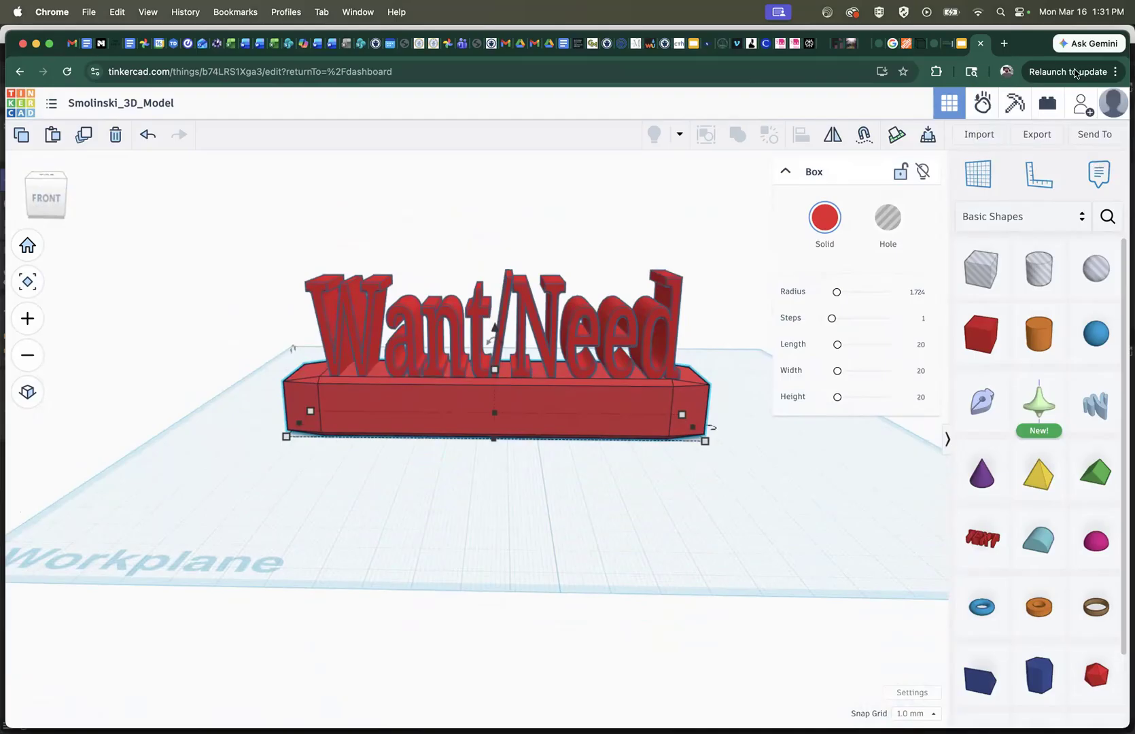
Export the selected base box as an STL file and dismiss the download list
left_click(1038, 136)
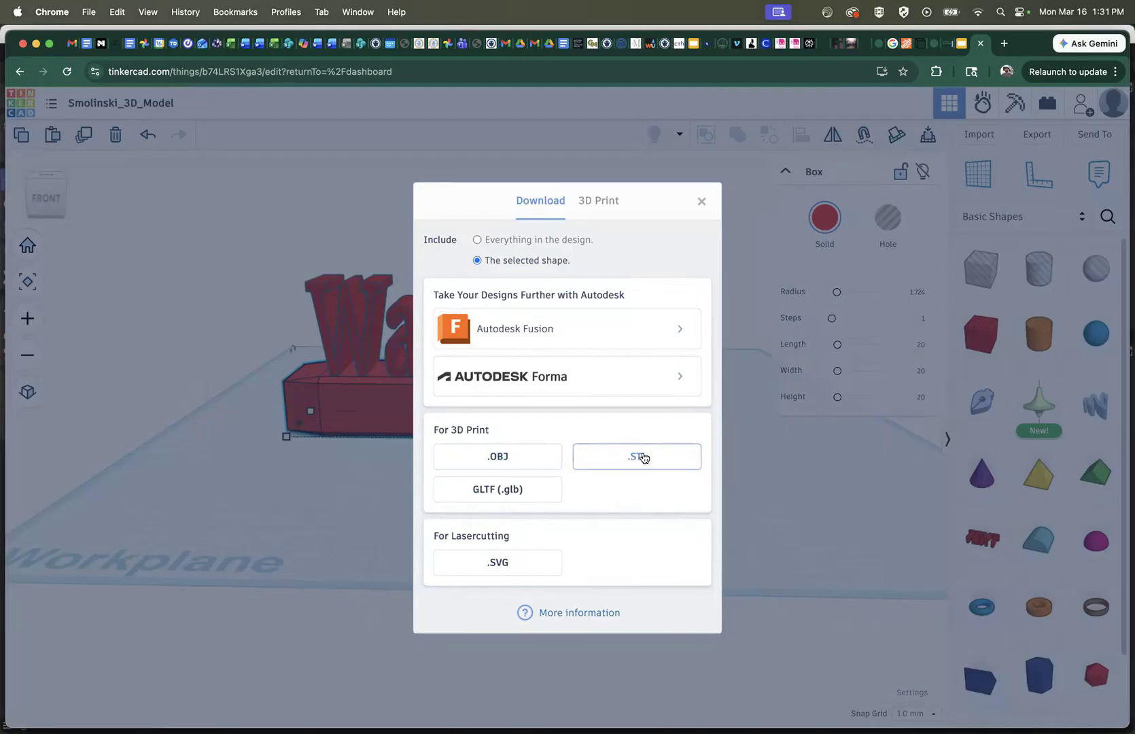
left_click(632, 458)
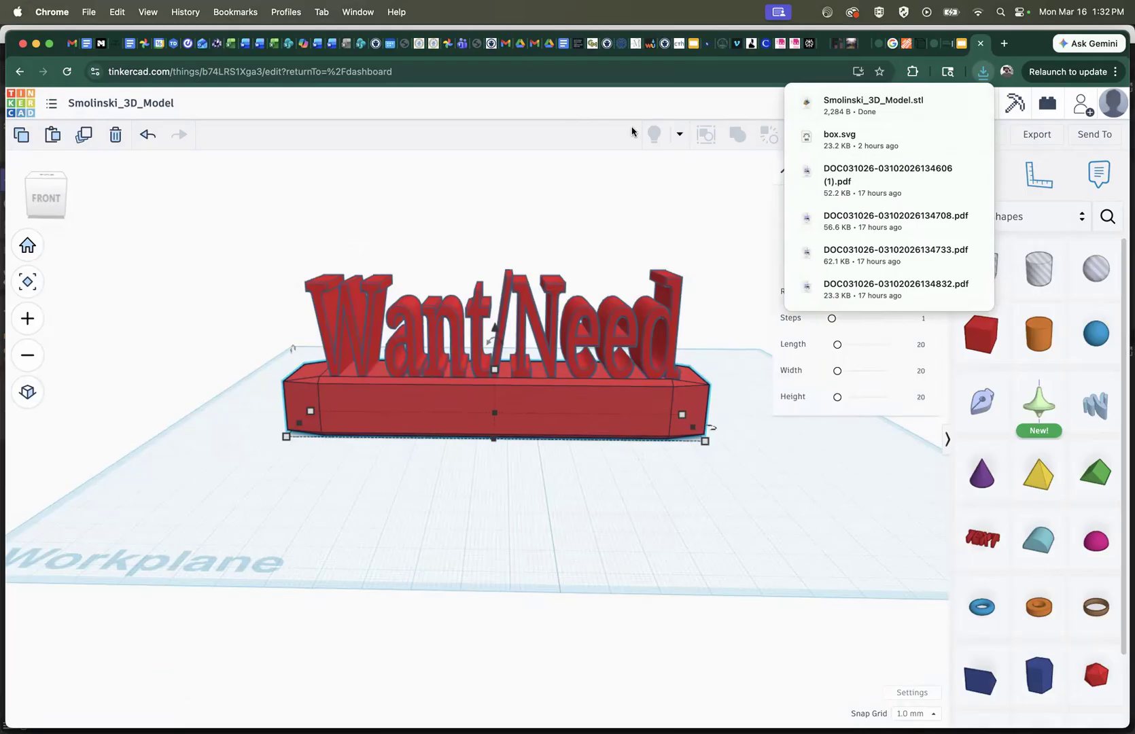
left_click(649, 102)
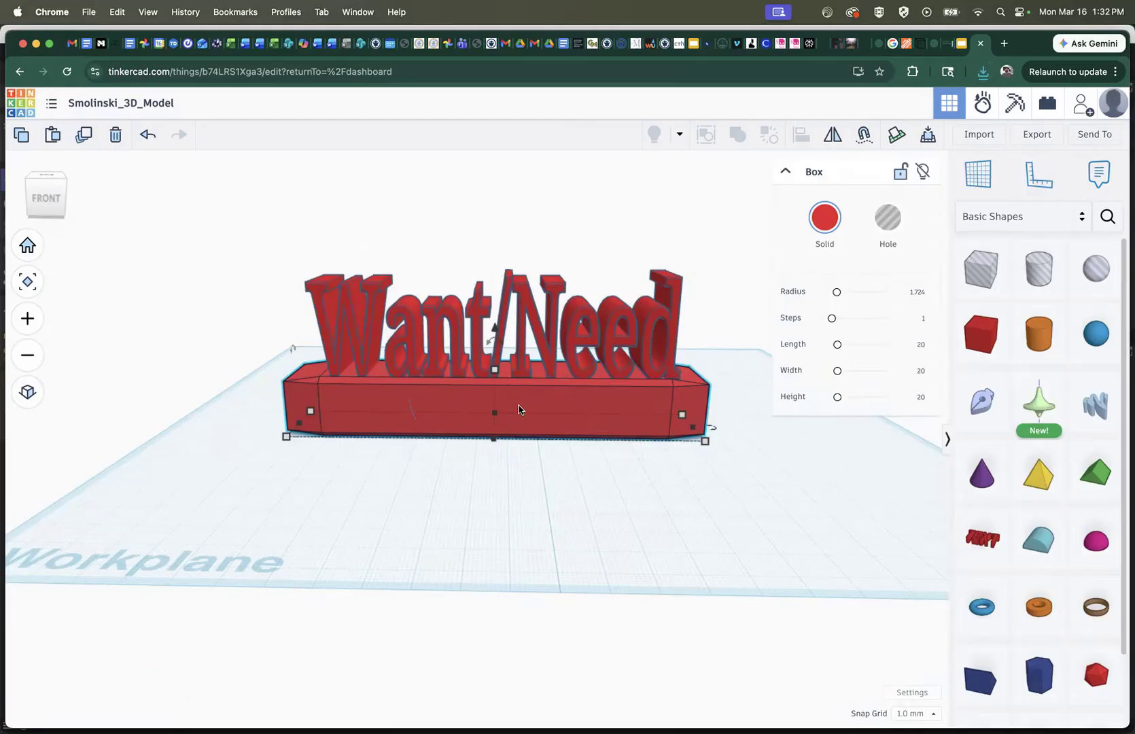
Delete the Want/Need text and its base box from the workplane
left_click(43, 177)
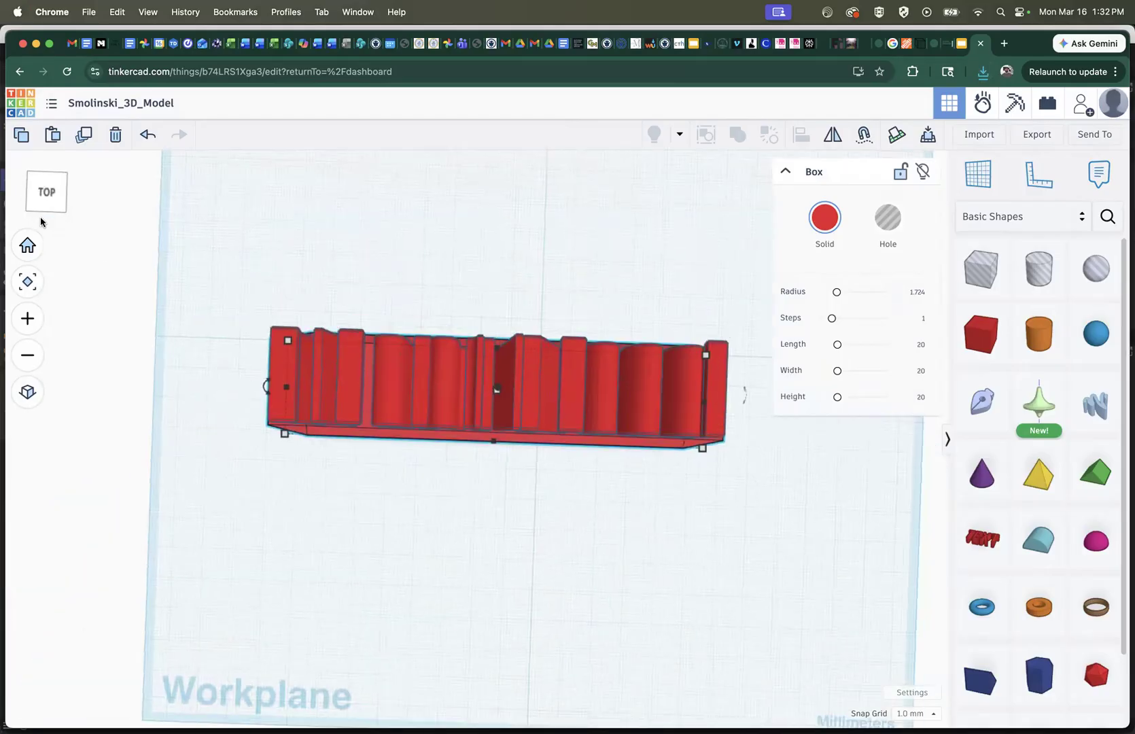
left_click(453, 398)
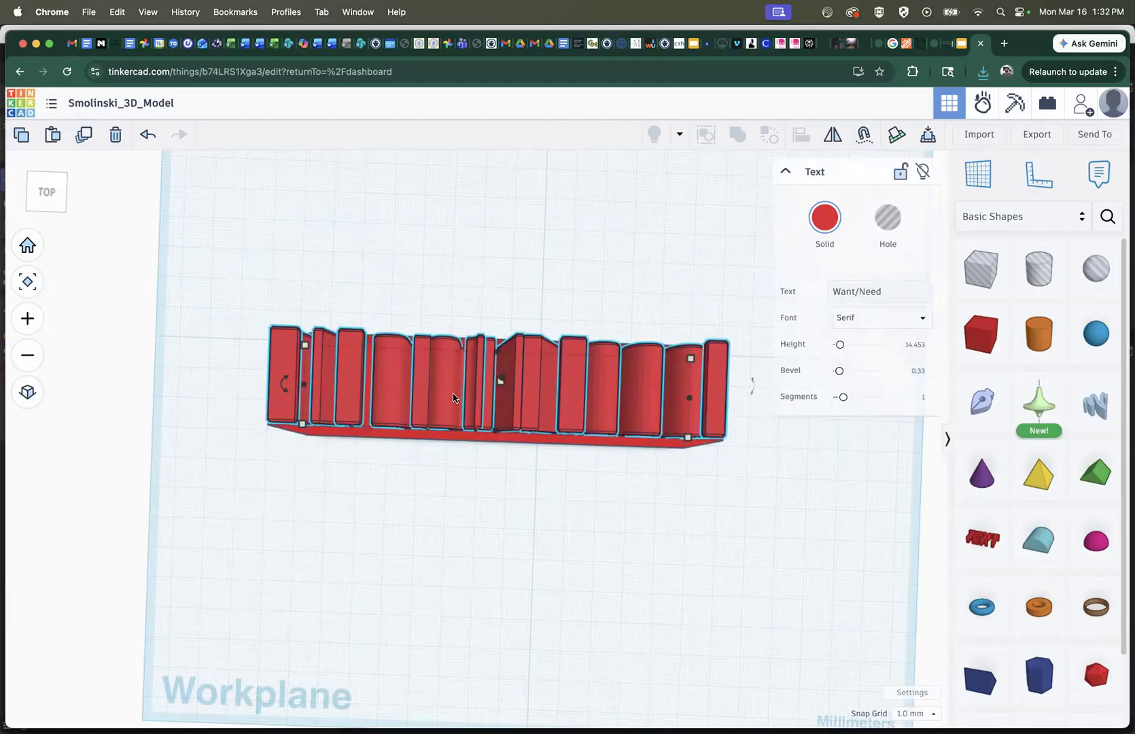
key("Delete")
left_click(453, 396)
key("Delete")
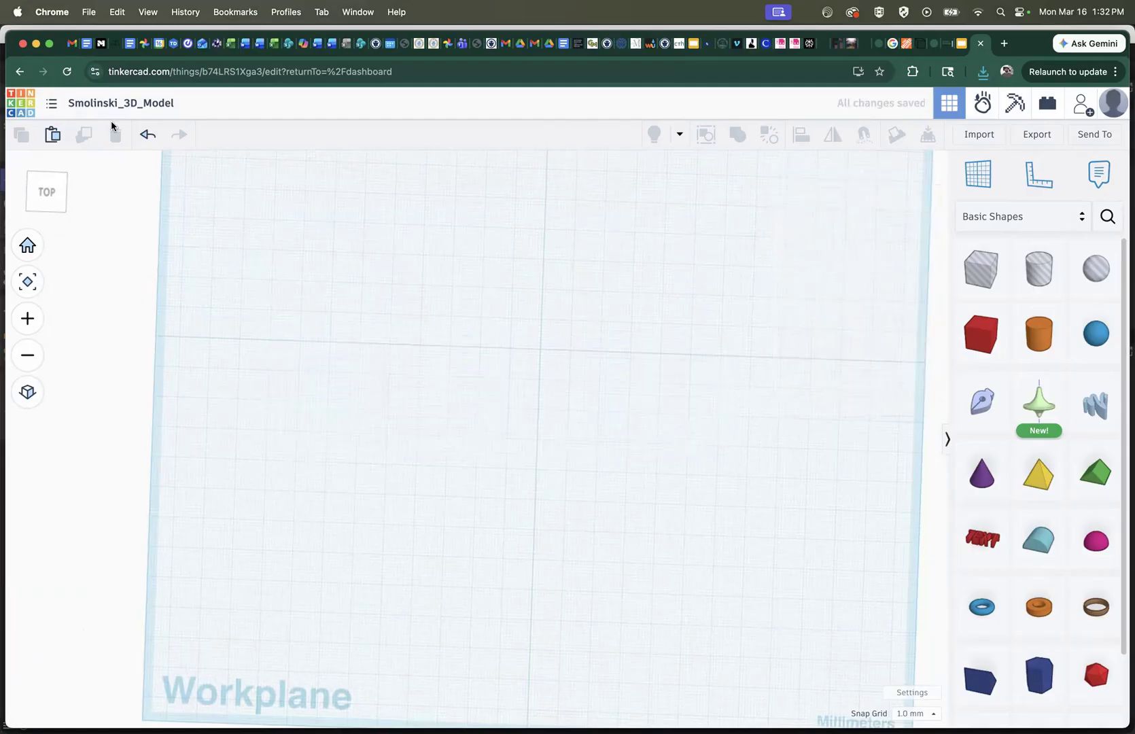
Place a new text shape on the empty workplane and set its wording to WHAT?, with transparency turned on
left_click(47, 174)
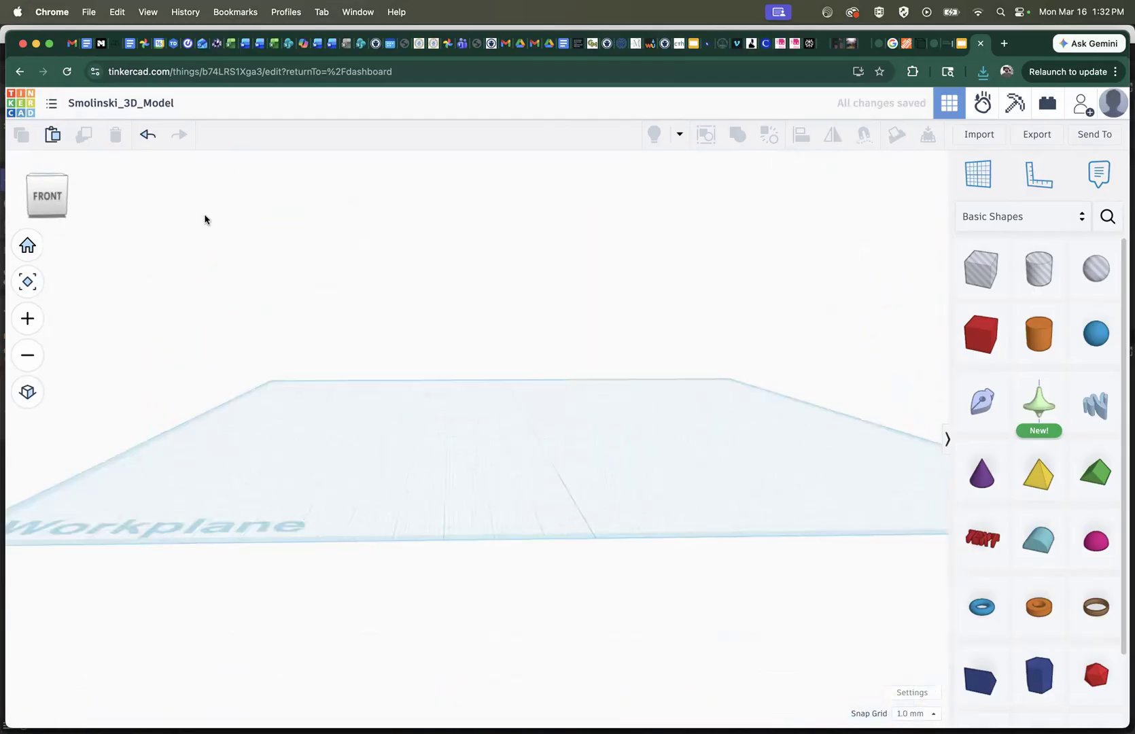
left_click_drag(982, 539, 561, 439)
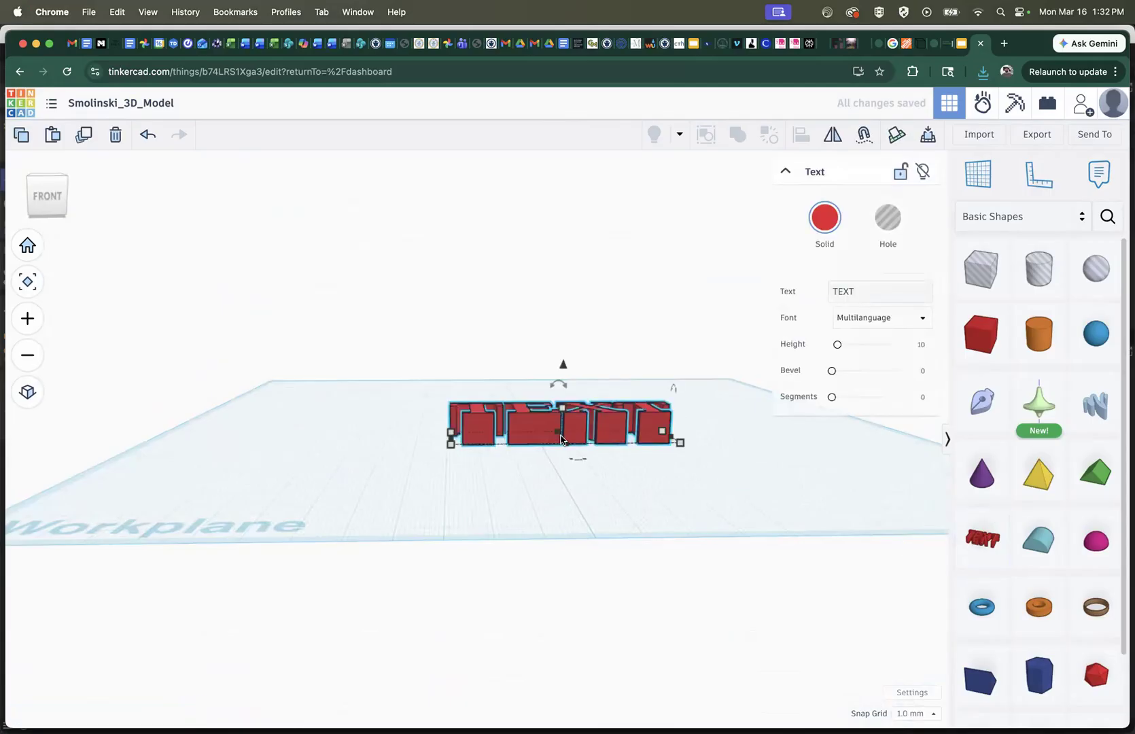
key("w")
key("t")
key("h")
key("s")
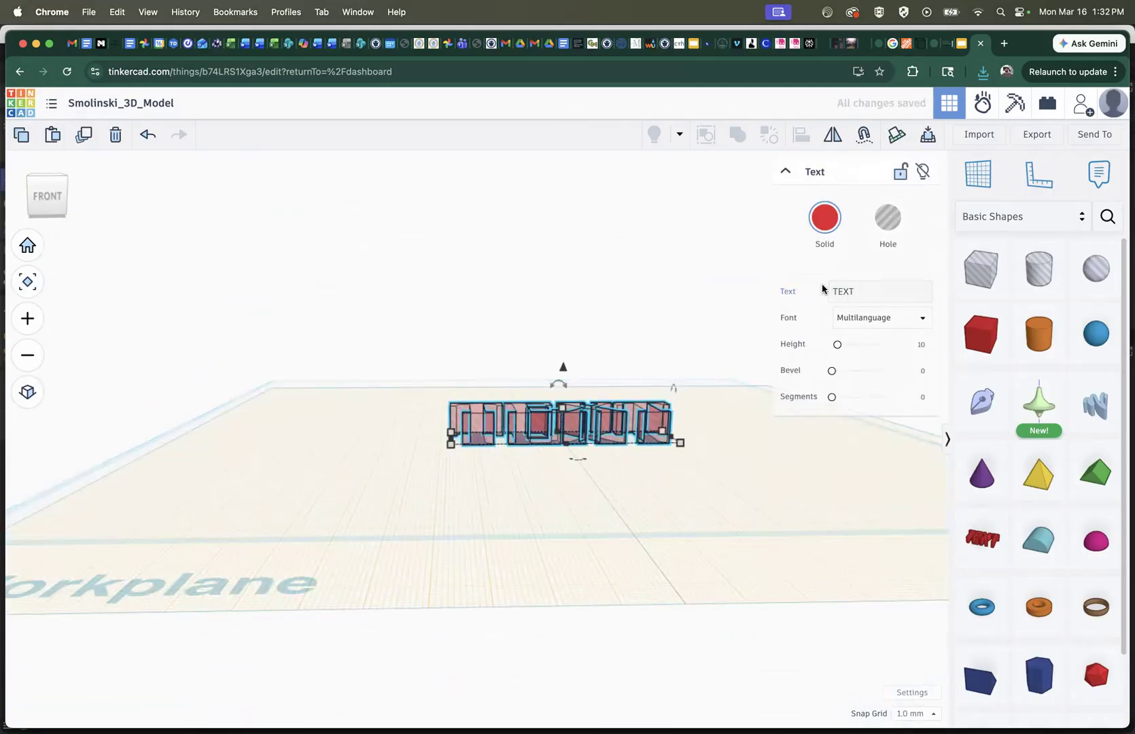
left_click(859, 296)
type("WHAT")
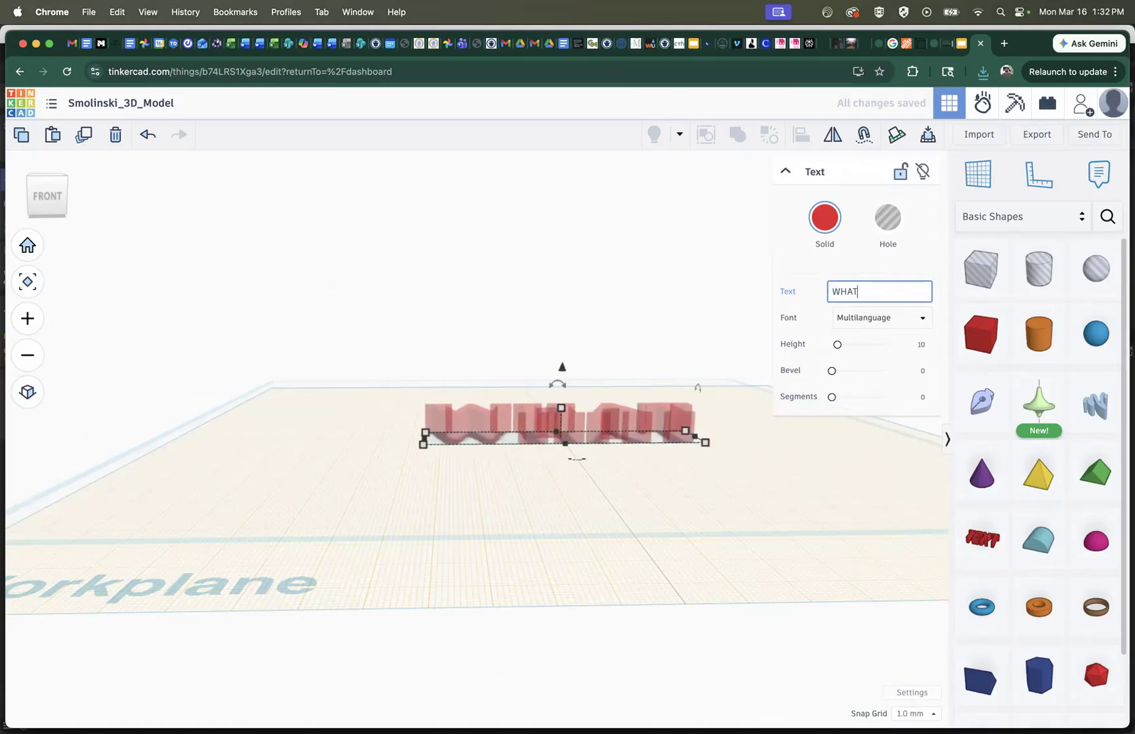
type("?")
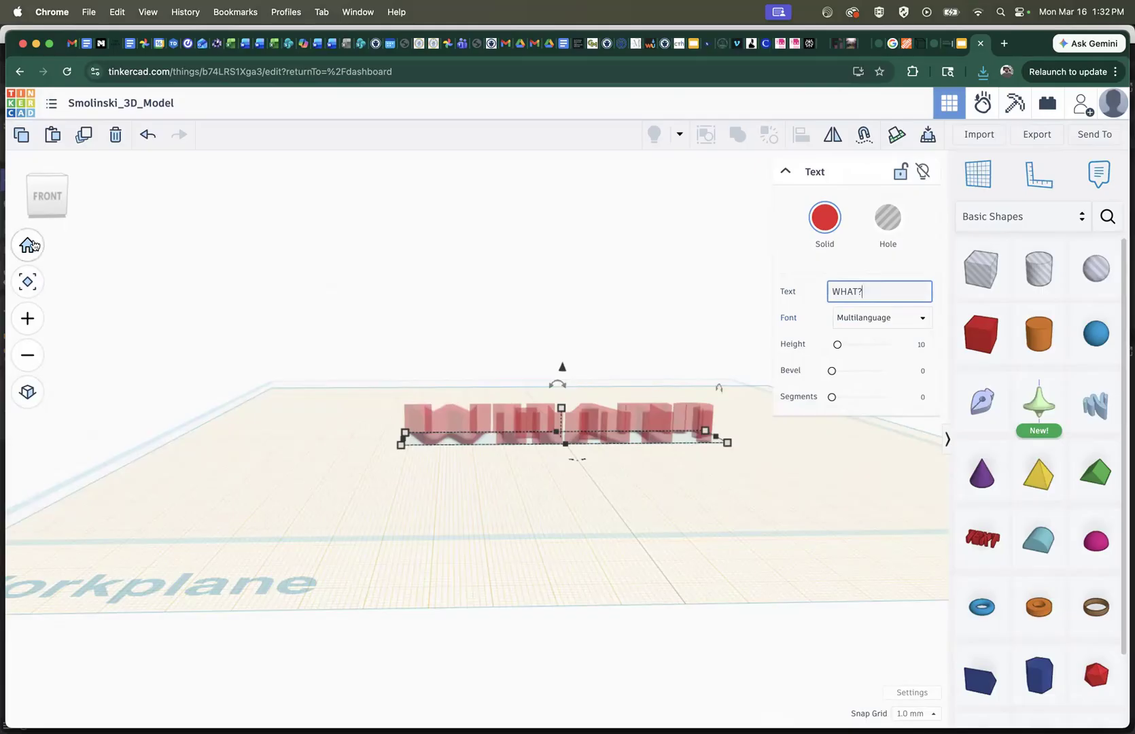
Rotate the transparent WHAT? text 90° so its letters stand upright on the workplane
left_click(479, 437)
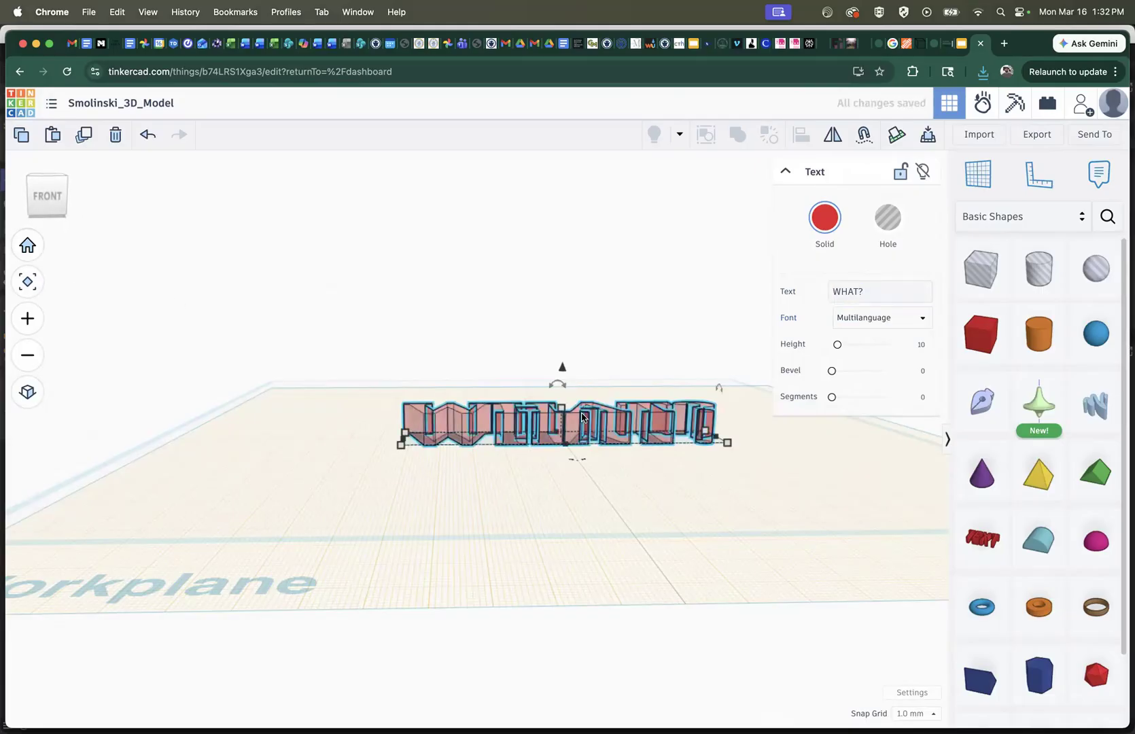
left_click(77, 208)
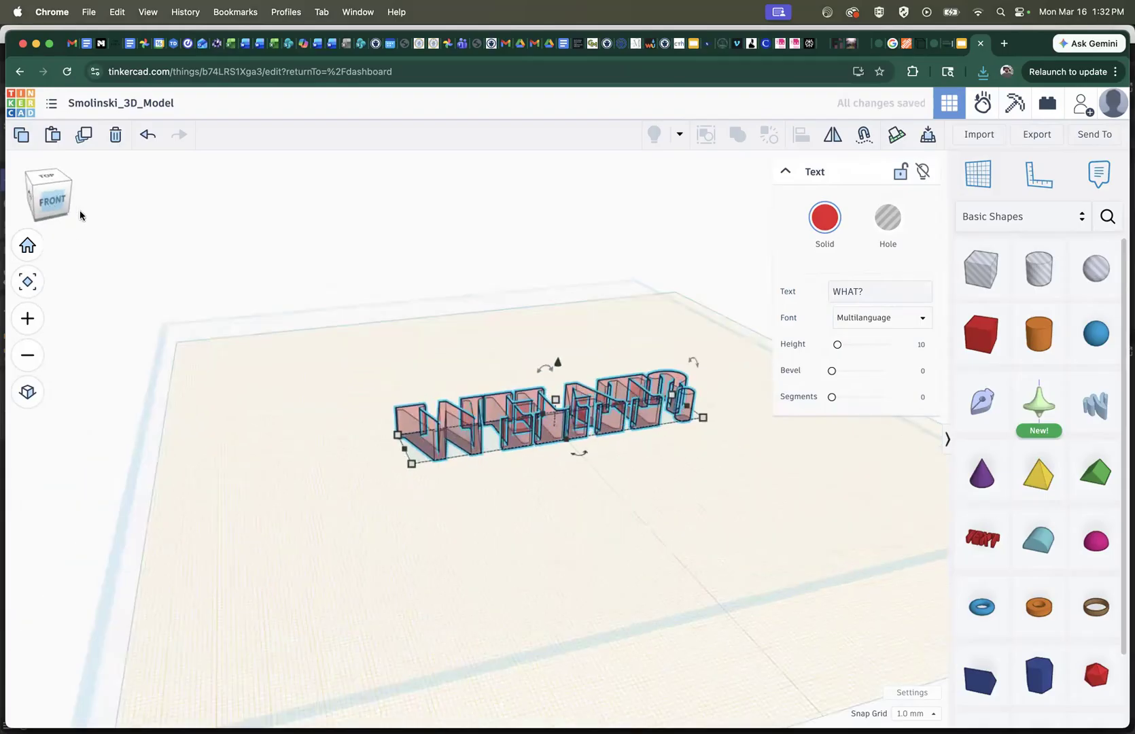
left_click(110, 380)
left_click(487, 406)
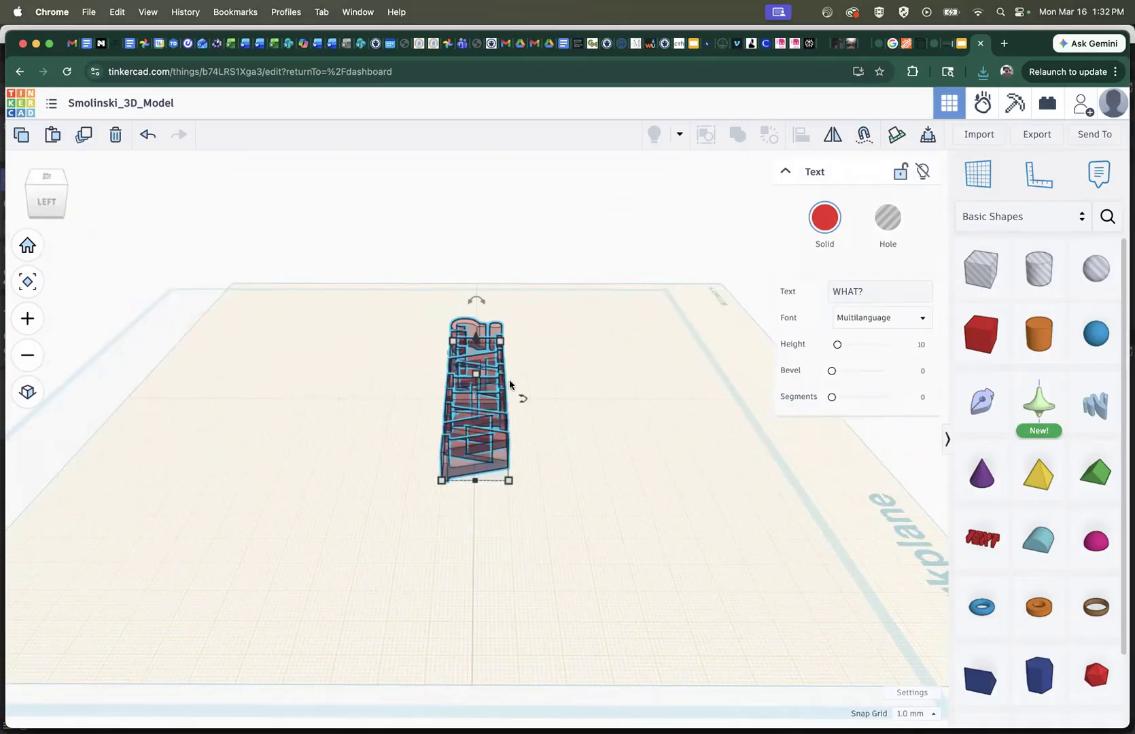
left_click_drag(484, 303, 547, 326)
left_click_drag(547, 330, 550, 333)
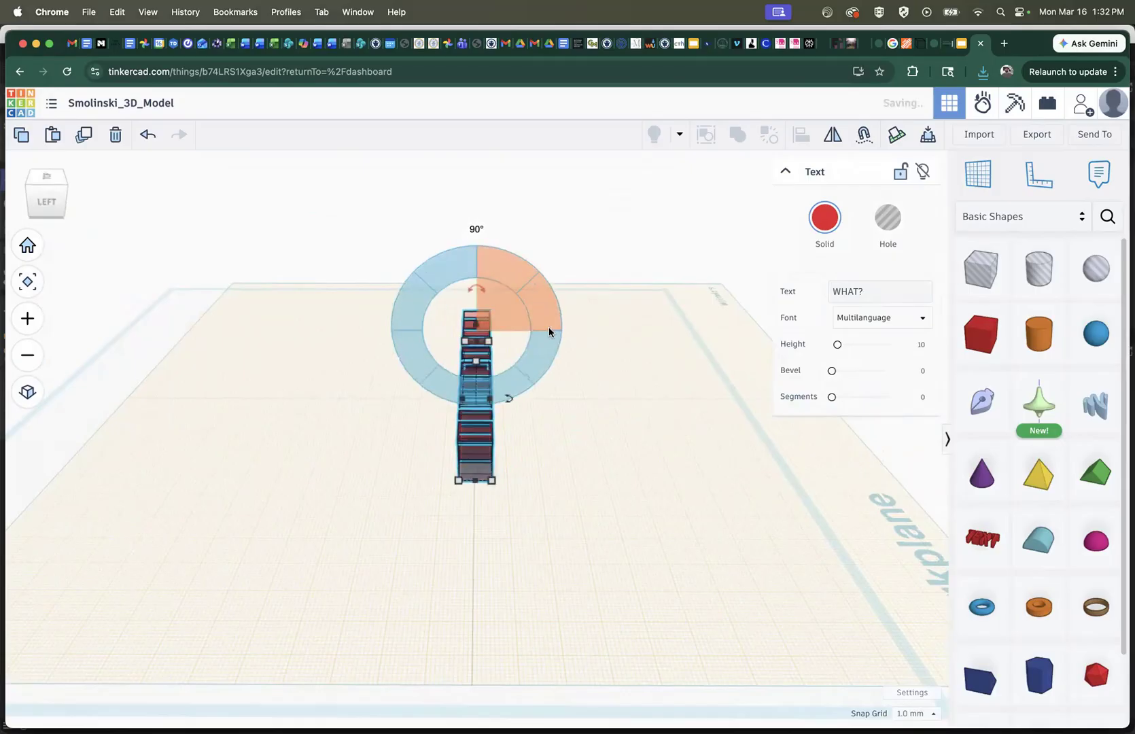
left_click(17, 201)
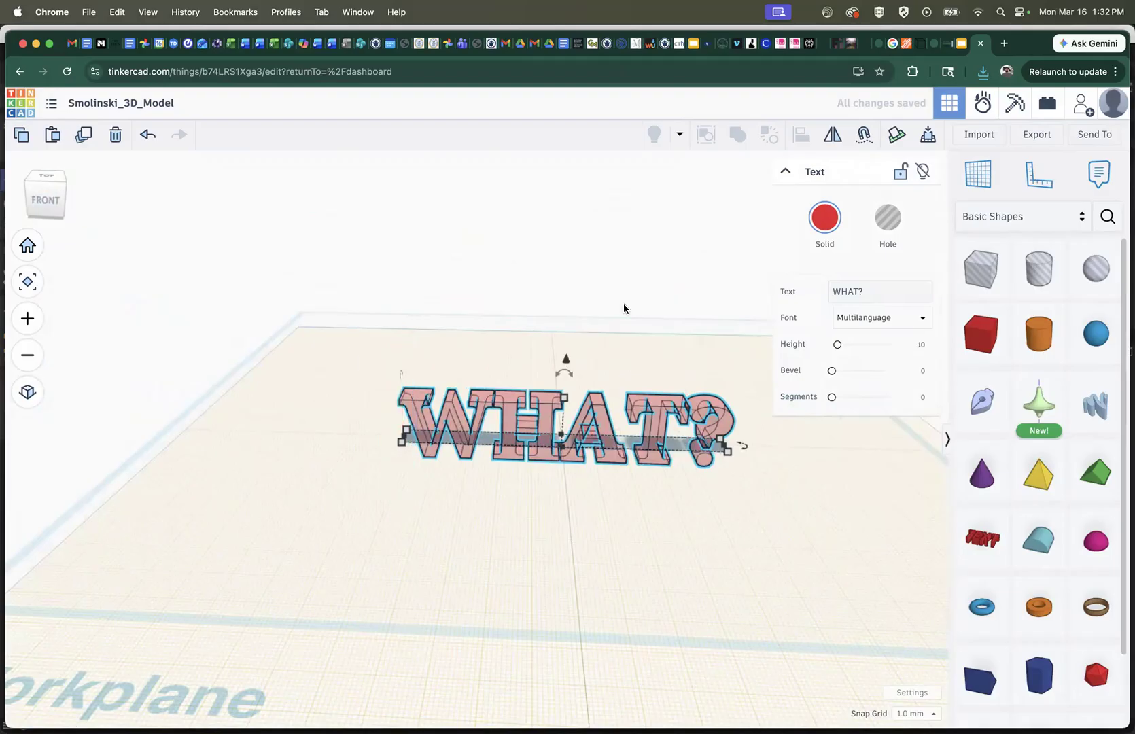
Delete the upright text and undo back to the solid TEXT shape with its default wording
key("Delete")
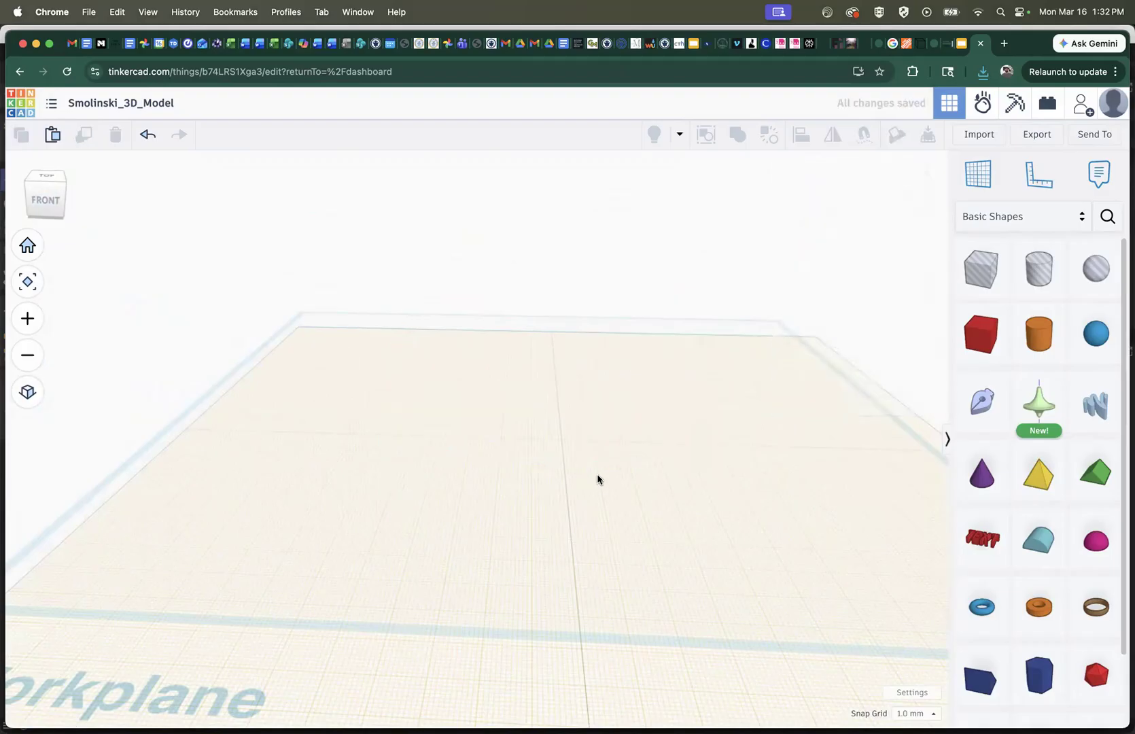
left_click(149, 143)
left_click(144, 140)
left_click(142, 139)
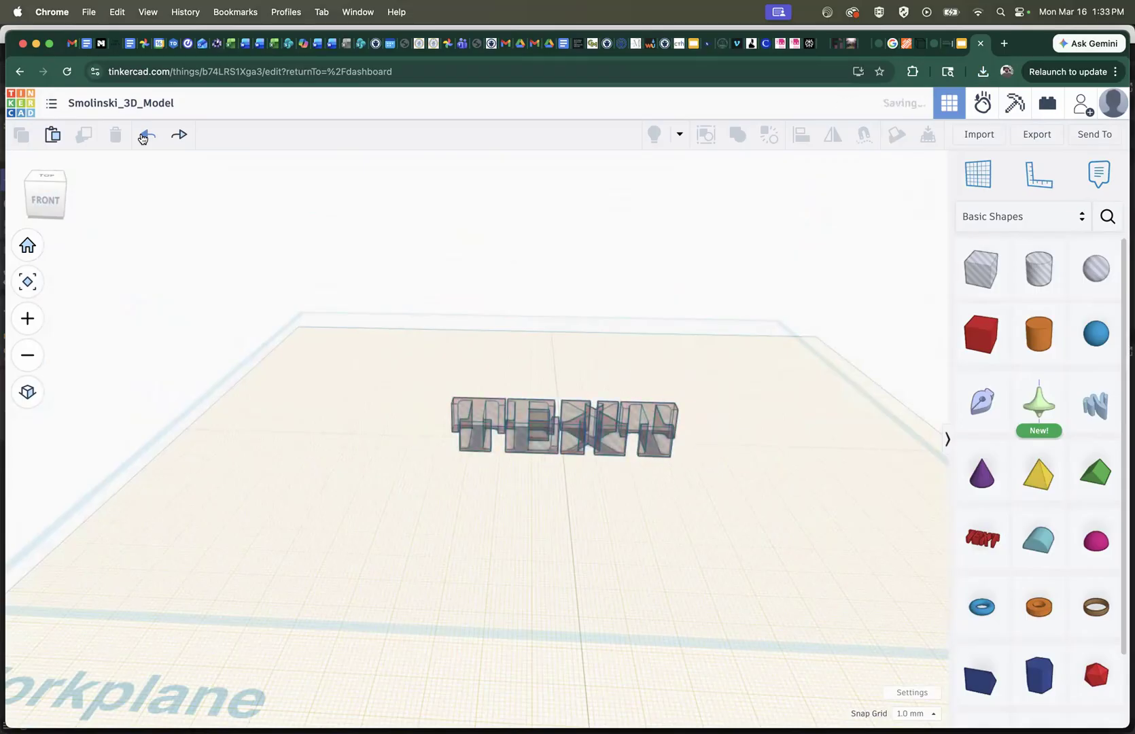
left_click(142, 138)
left_click(142, 139)
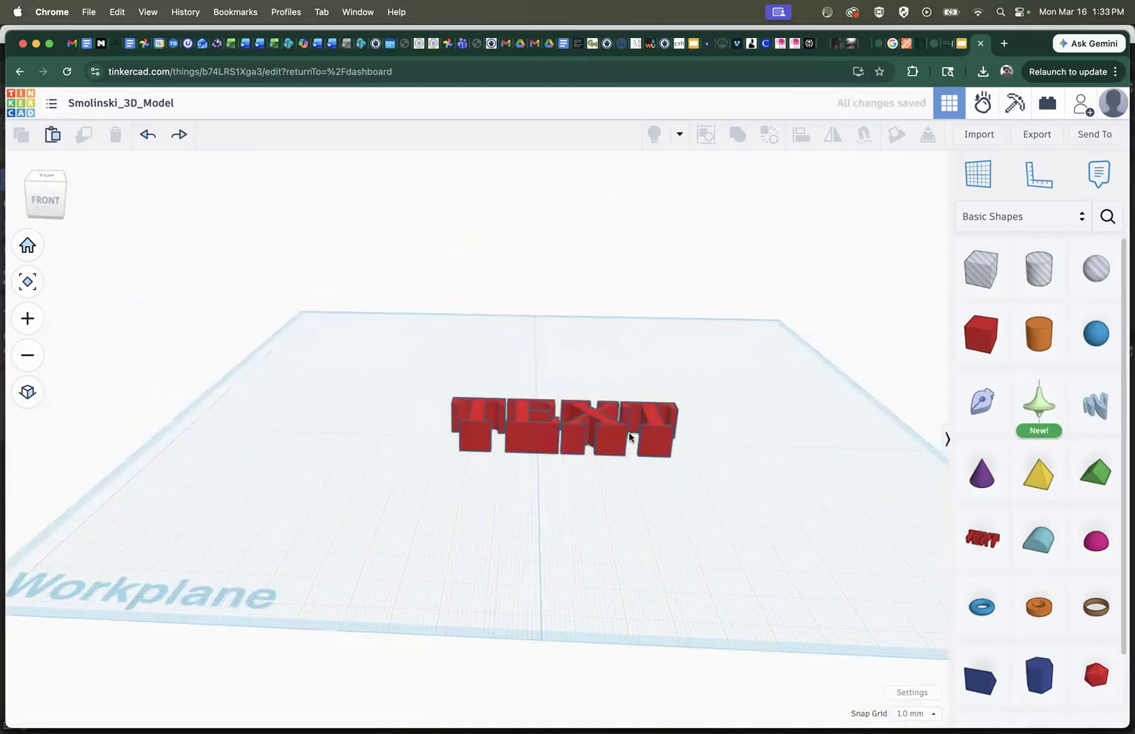
Set the wording of the solid text shape to WHAT?
left_click(604, 423)
left_click(862, 296)
type("WHAT?")
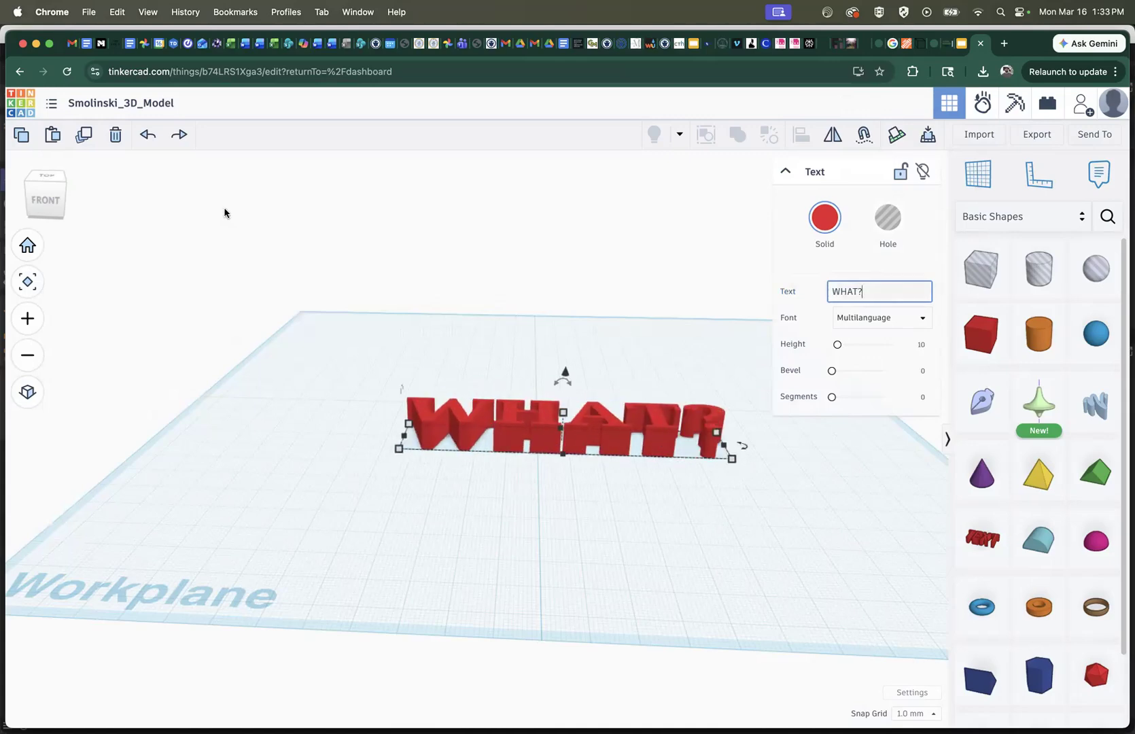
Stand the WHAT? text upright and raise it 8 mm above the workplane
left_click_drag(43, 208, 75, 212)
mouse_move(584, 322)
left_click_drag(582, 320, 612, 363)
left_click_drag(520, 327, 520, 291)
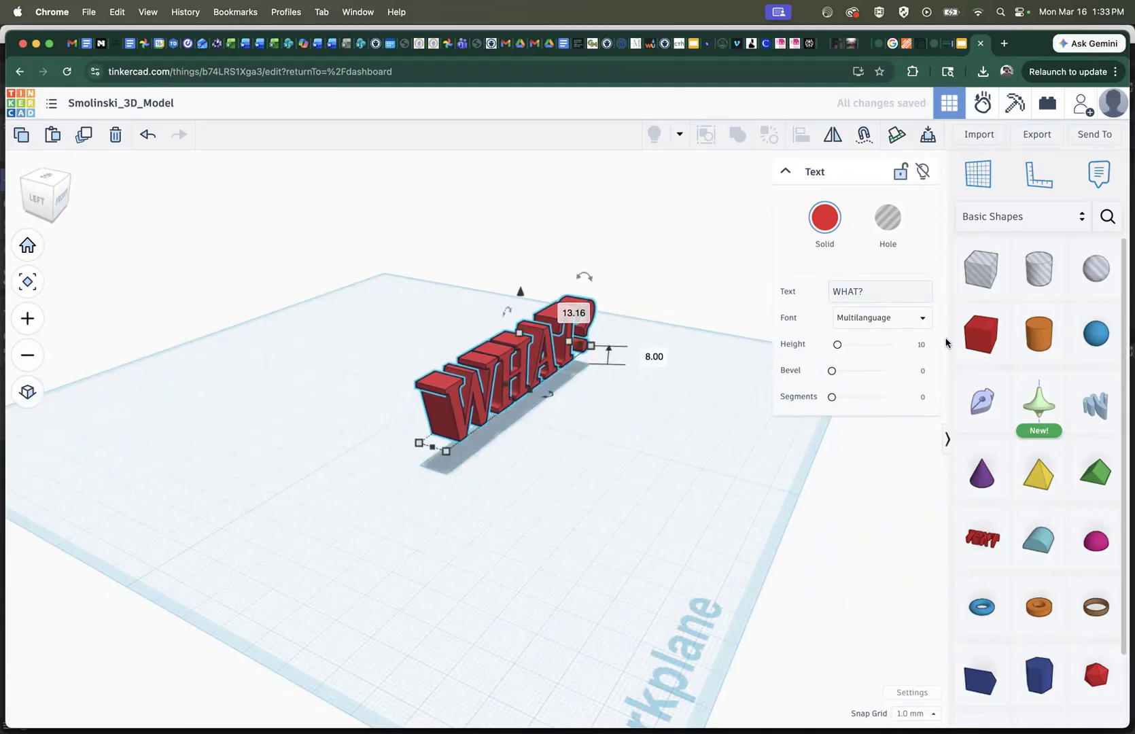
Place a box at the WHAT? text and stretch it to 118 mm long, 21 mm deep and 36 mm high
left_click_drag(981, 333, 526, 406)
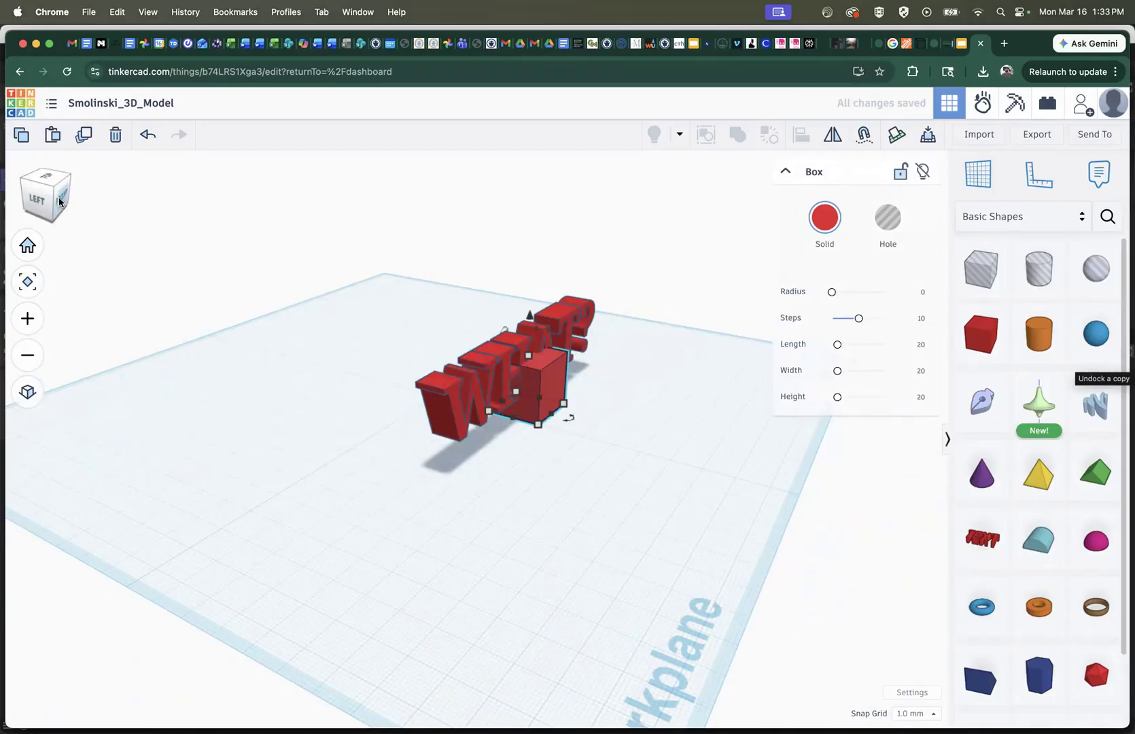
left_click(62, 201)
left_click_drag(569, 395, 573, 350)
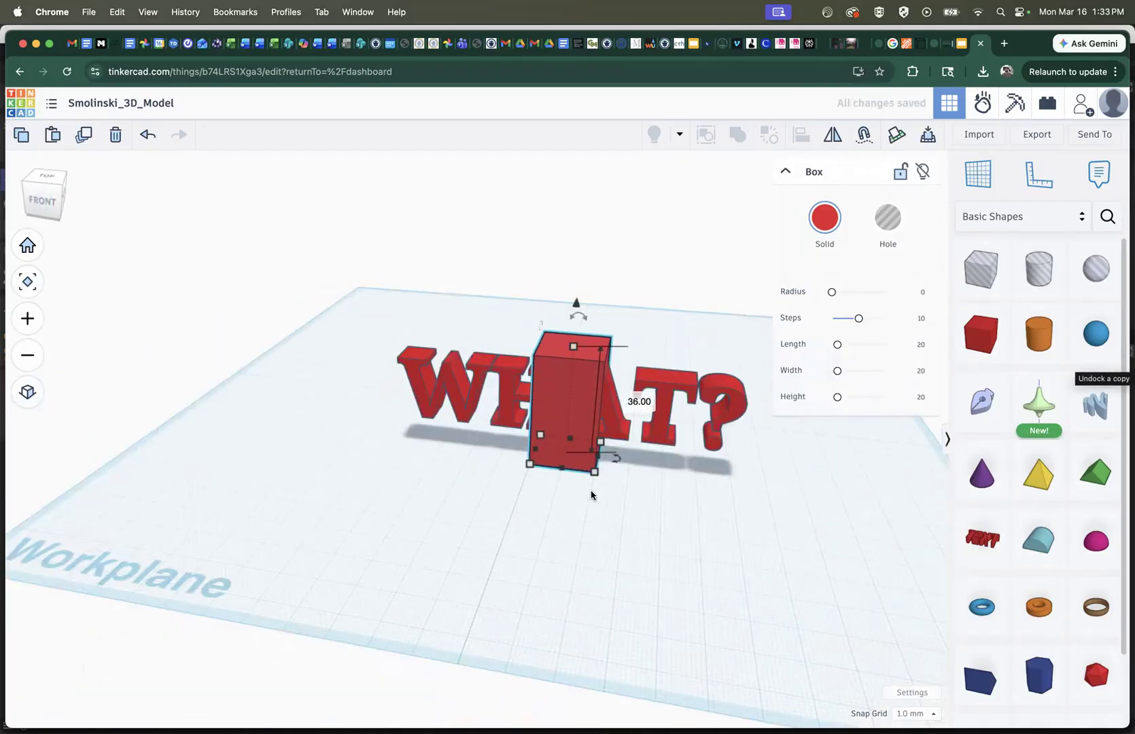
left_click_drag(592, 474, 724, 479)
left_click_drag(528, 459, 372, 447)
left_click_drag(722, 490, 752, 496)
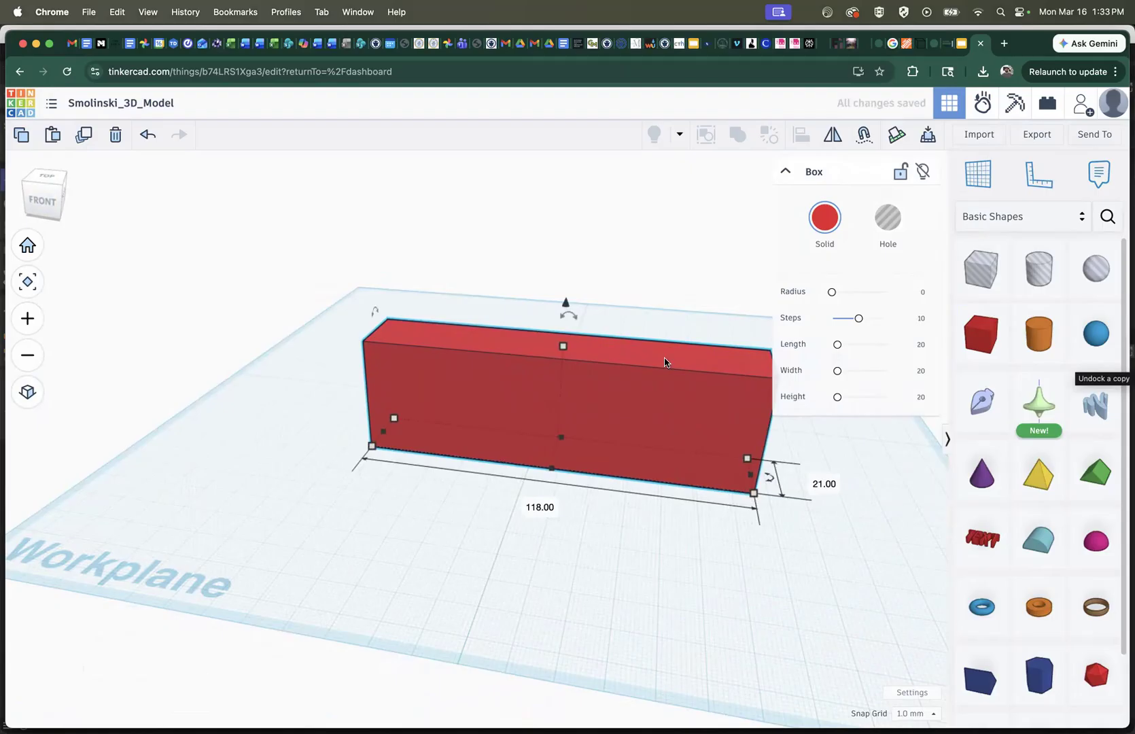
Move the box 12 mm back so the WHAT? letters protrude slightly from its front face
left_click_drag(623, 434, 598, 405)
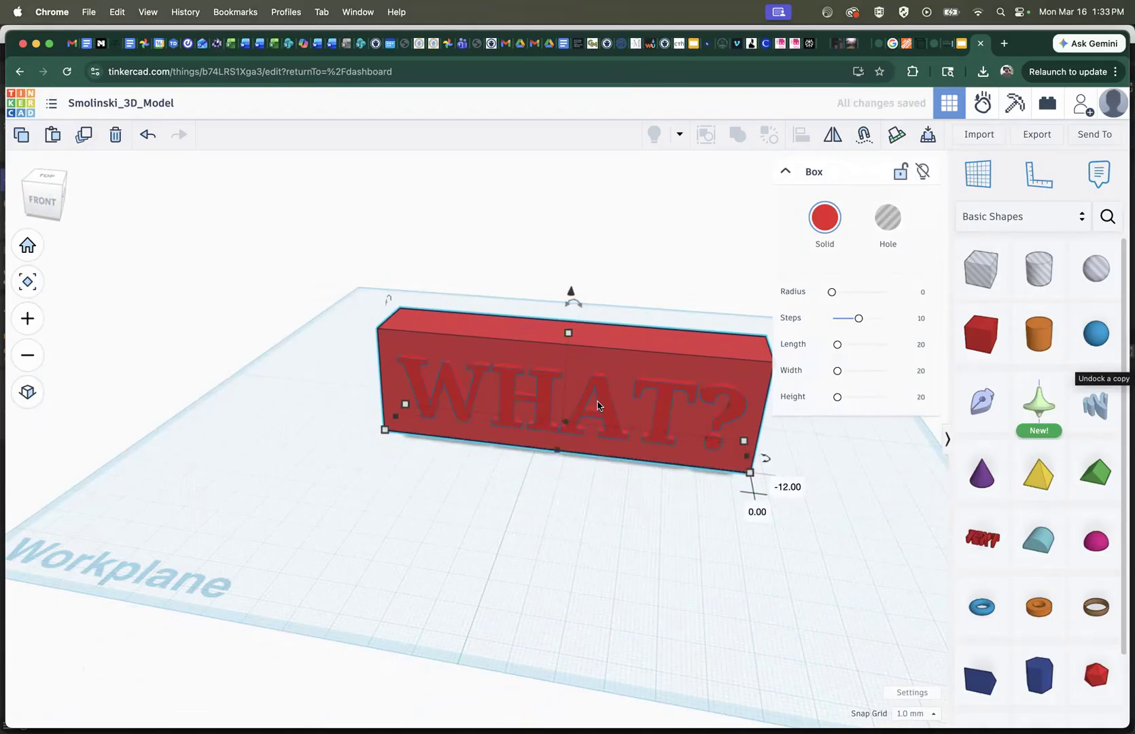
mouse_move(46, 204)
left_mouse_down()
mouse_move(86, 199)
mouse_move(46, 203)
left_mouse_up()
left_click(45, 203)
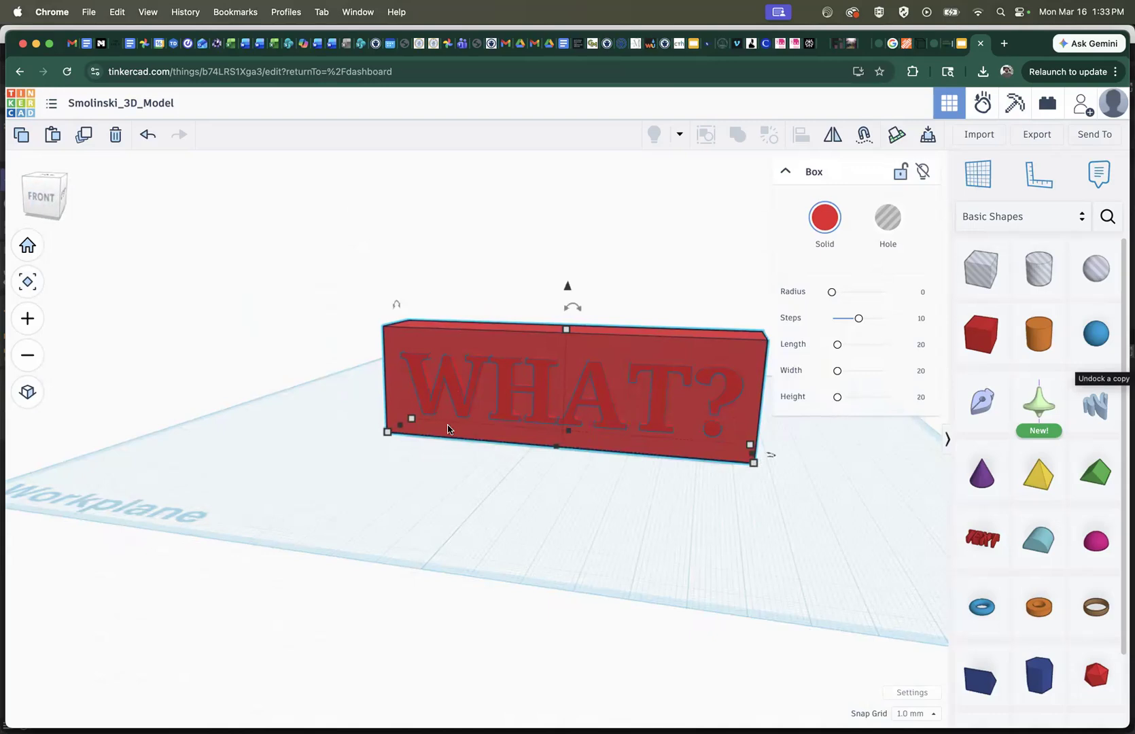
Turn the WHAT? text into a hole and union-group it with the box to engrave the letters
left_click(810, 470)
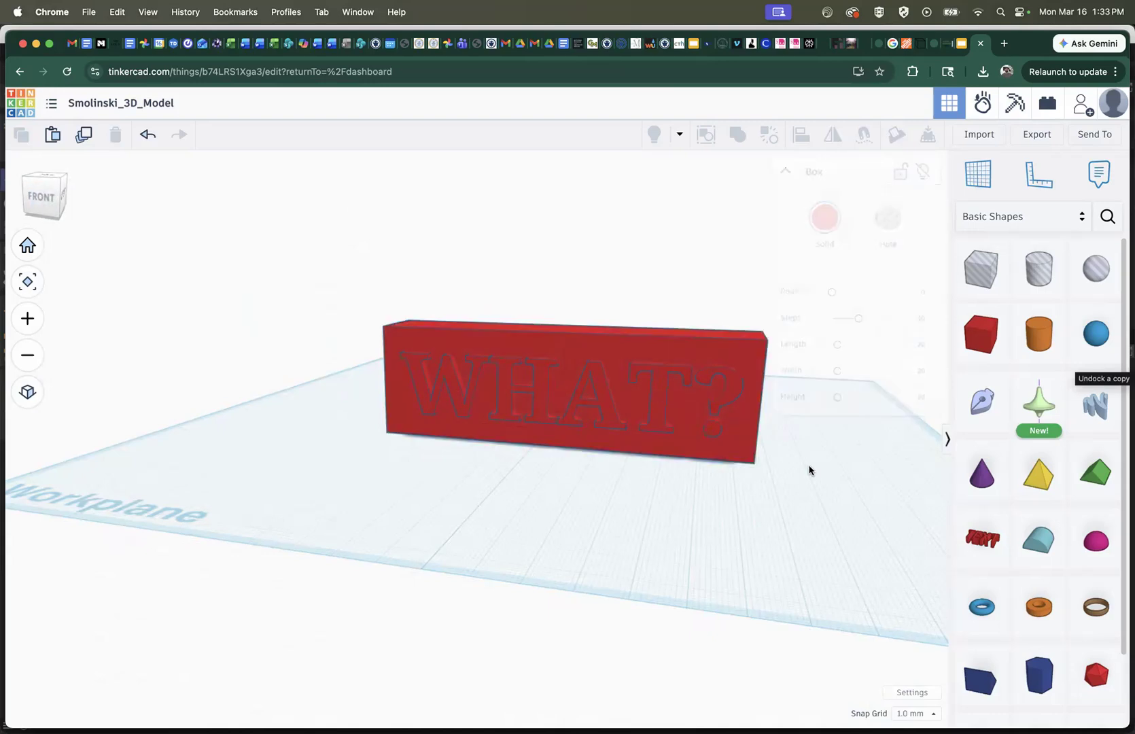
left_click(658, 415)
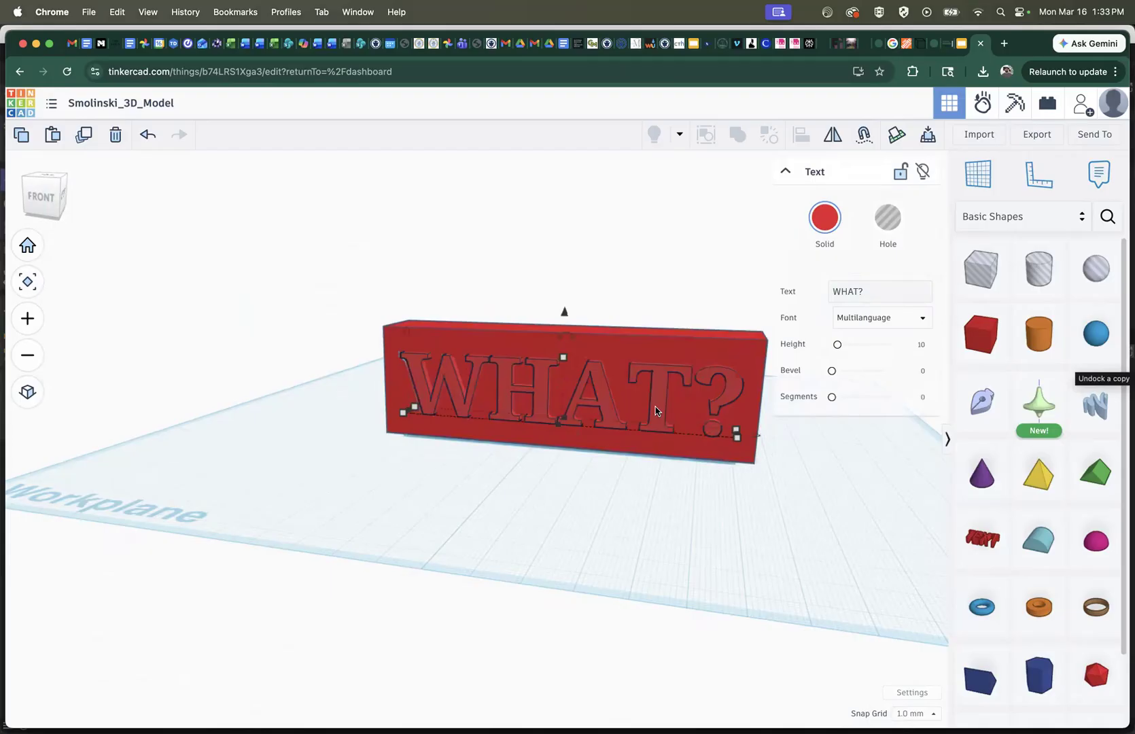
left_click(890, 226)
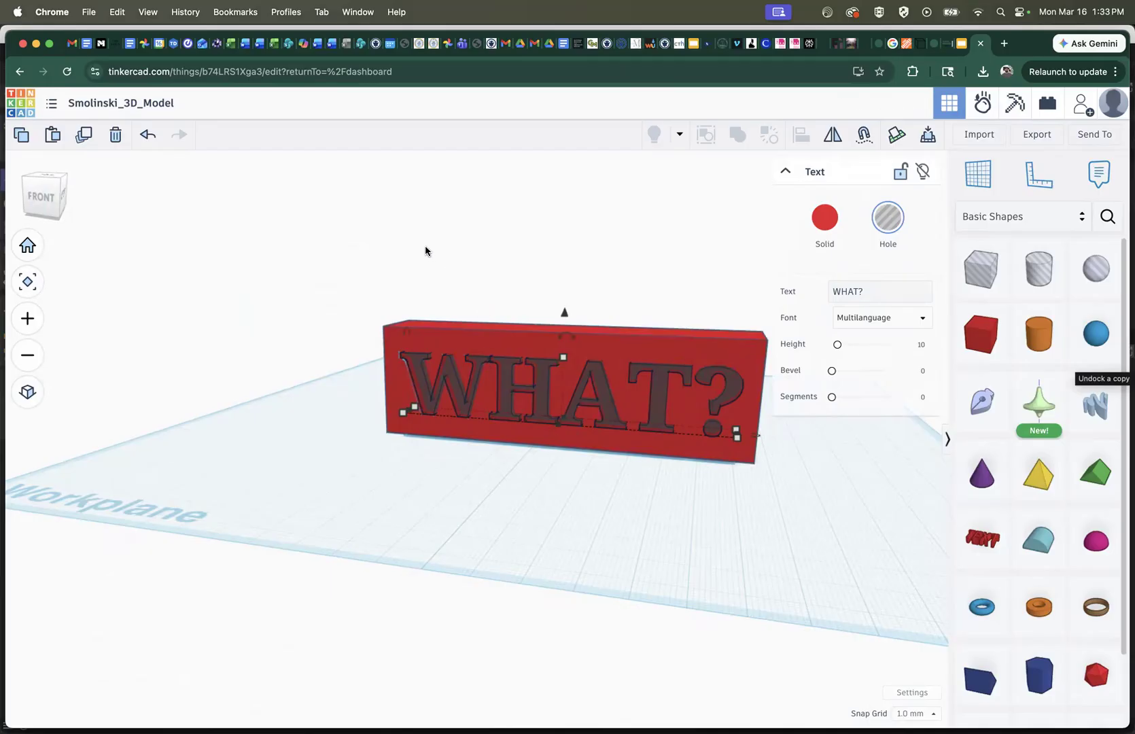
left_click_drag(445, 270, 606, 495)
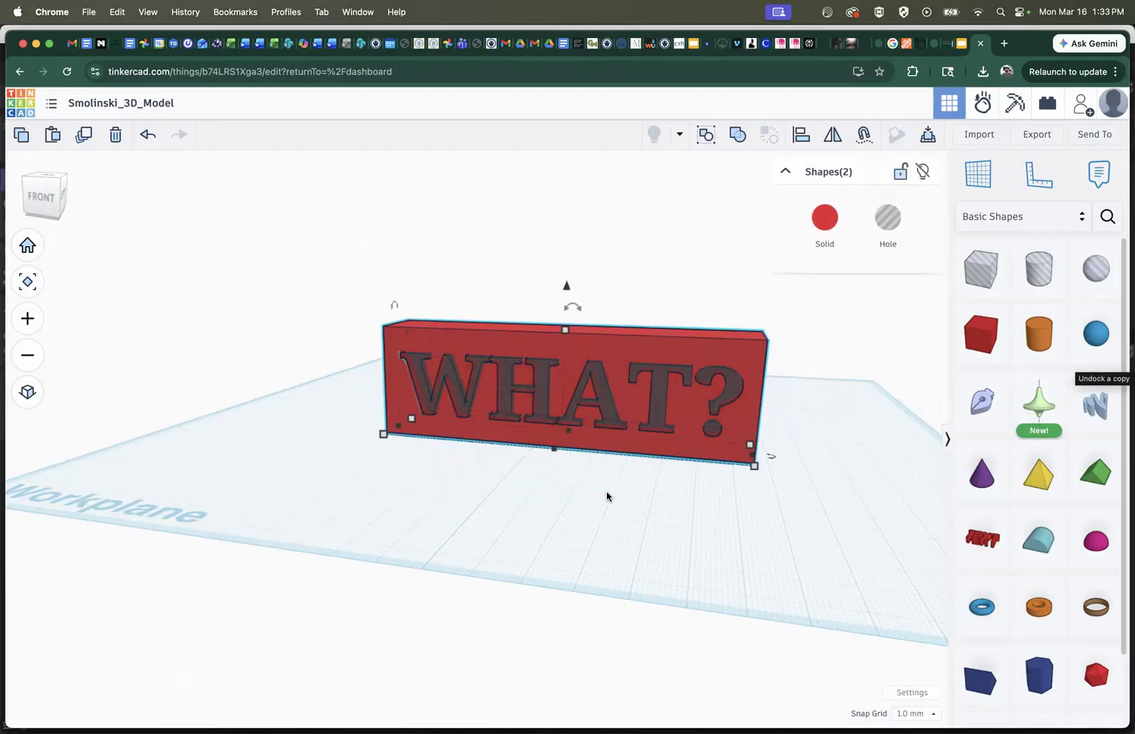
left_click(736, 136)
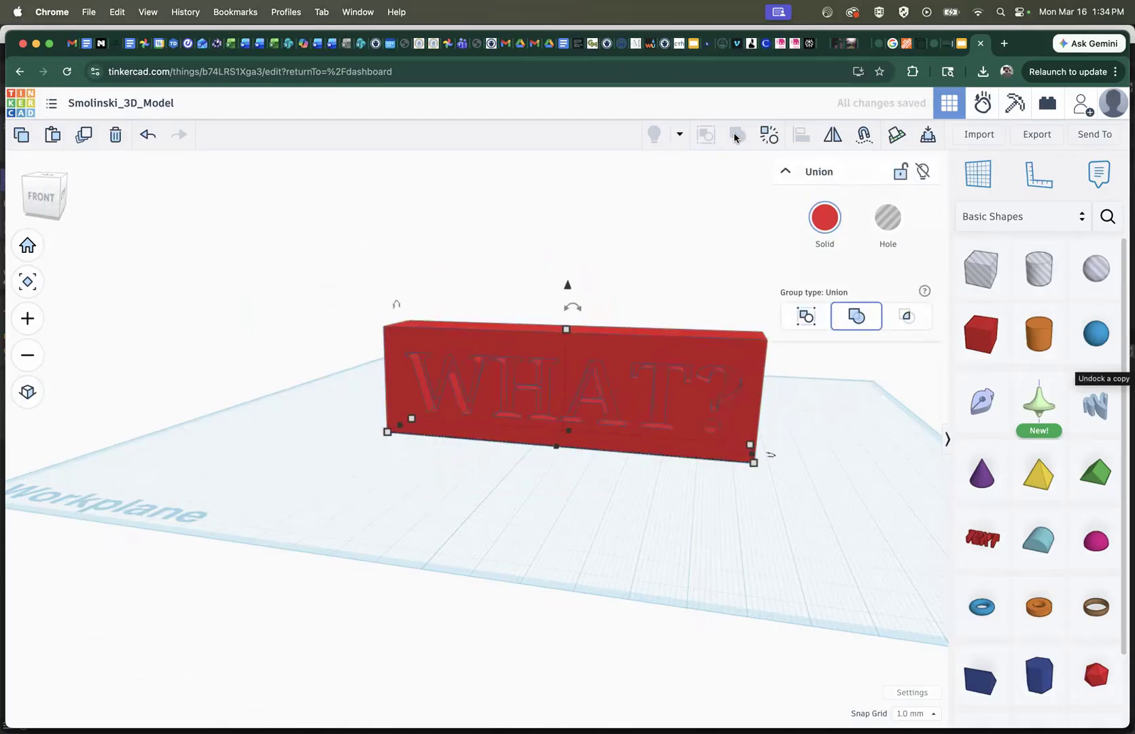
Place a Scribble shape on the workplane in front of the engraved WHAT? block
scroll(571, 403, "up", 5)
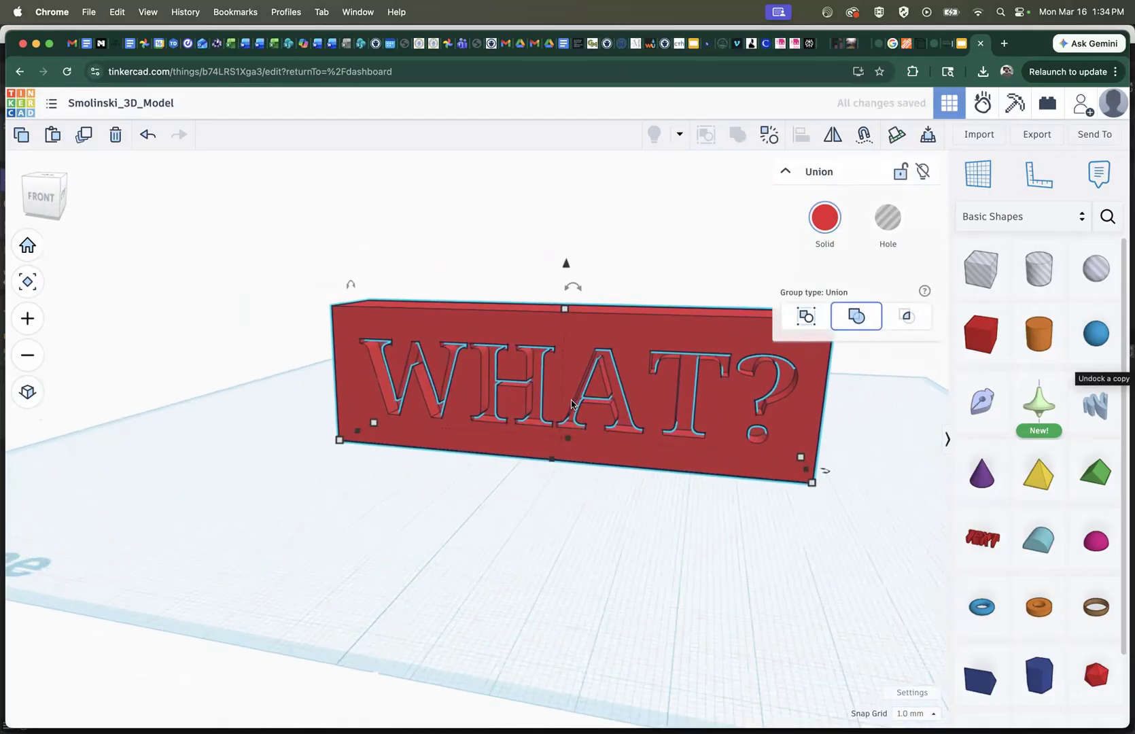
left_click_drag(35, 195, 56, 193)
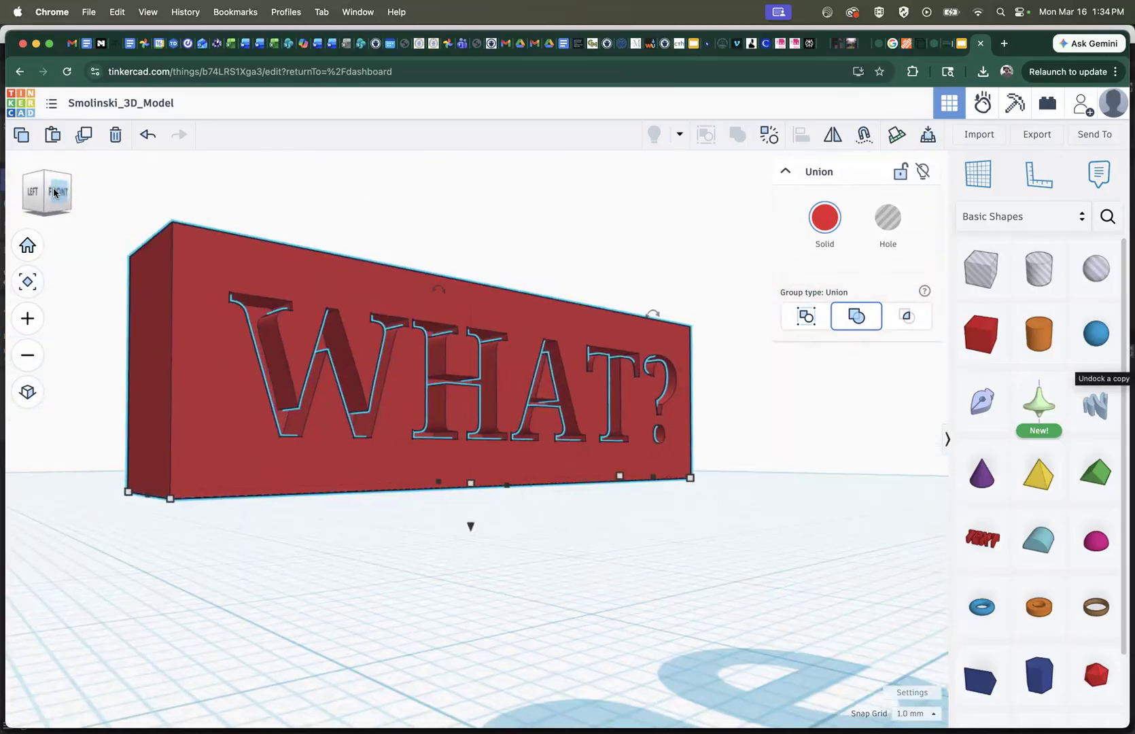
left_click(54, 193)
left_click_drag(44, 194, 39, 194)
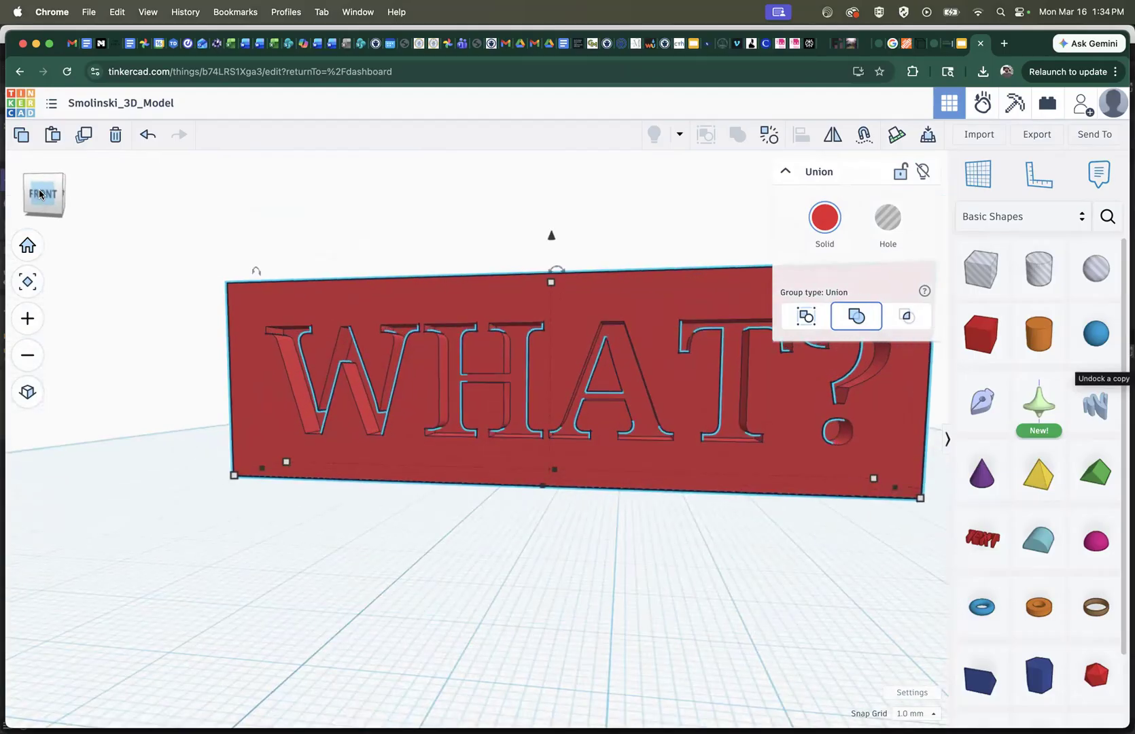
scroll(520, 378, "down", 3)
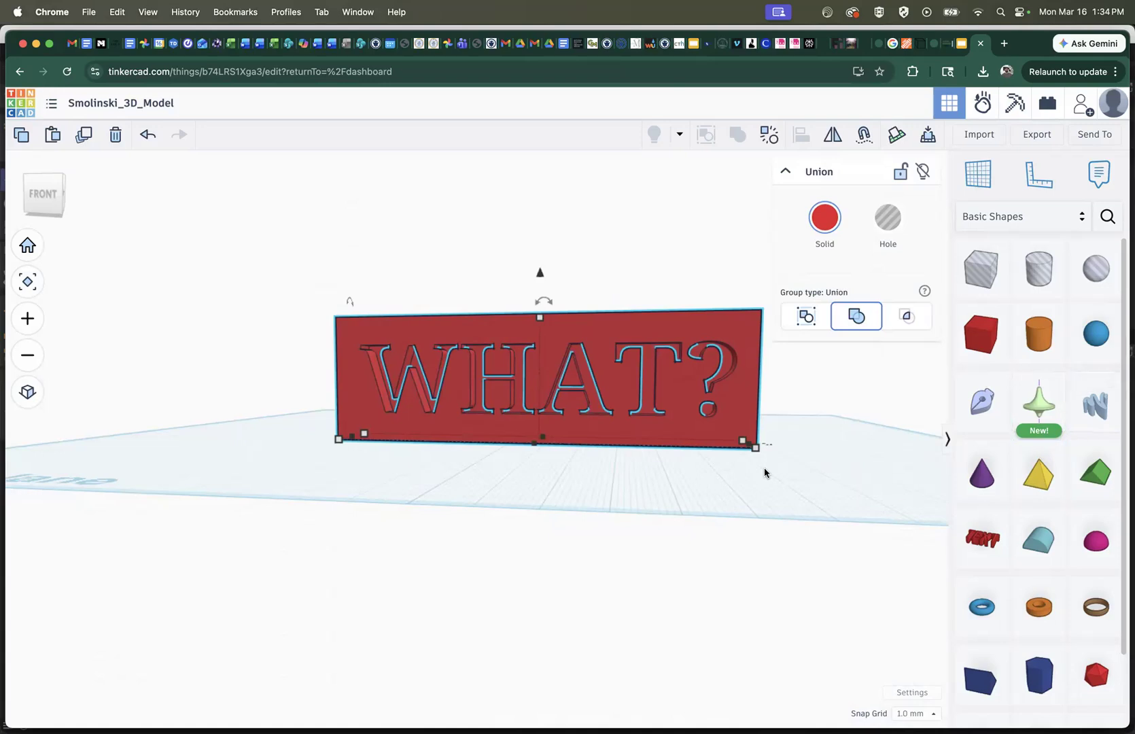
left_click(1099, 410)
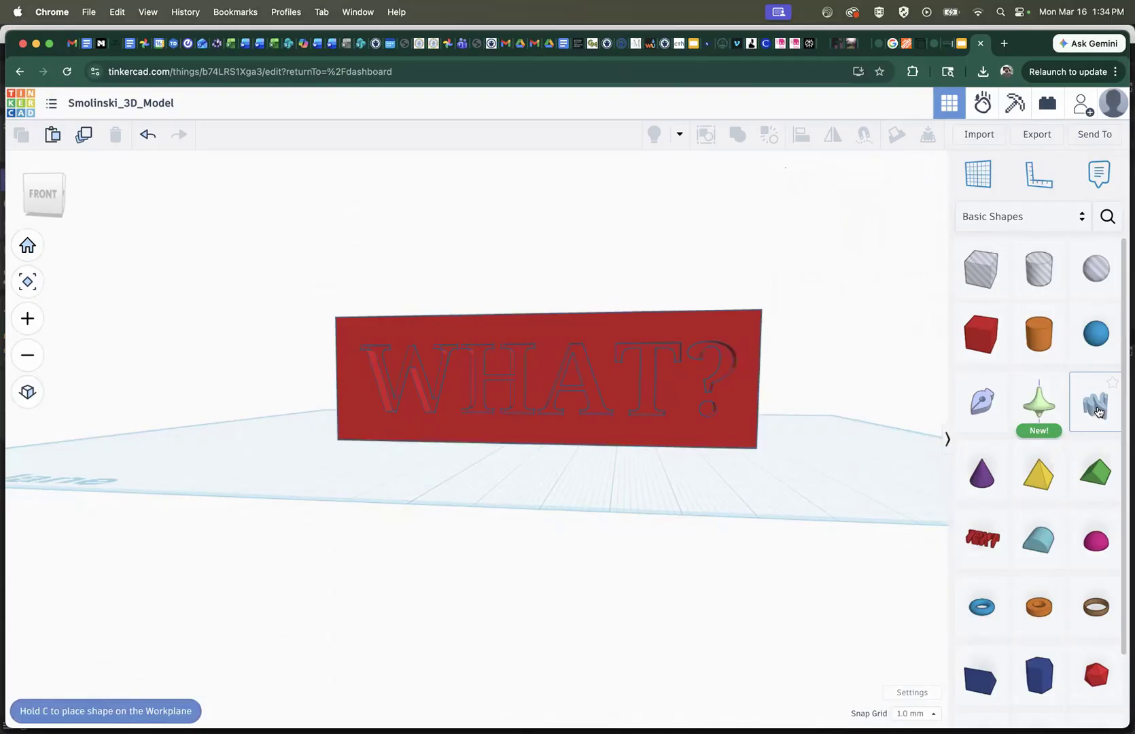
left_click(608, 471)
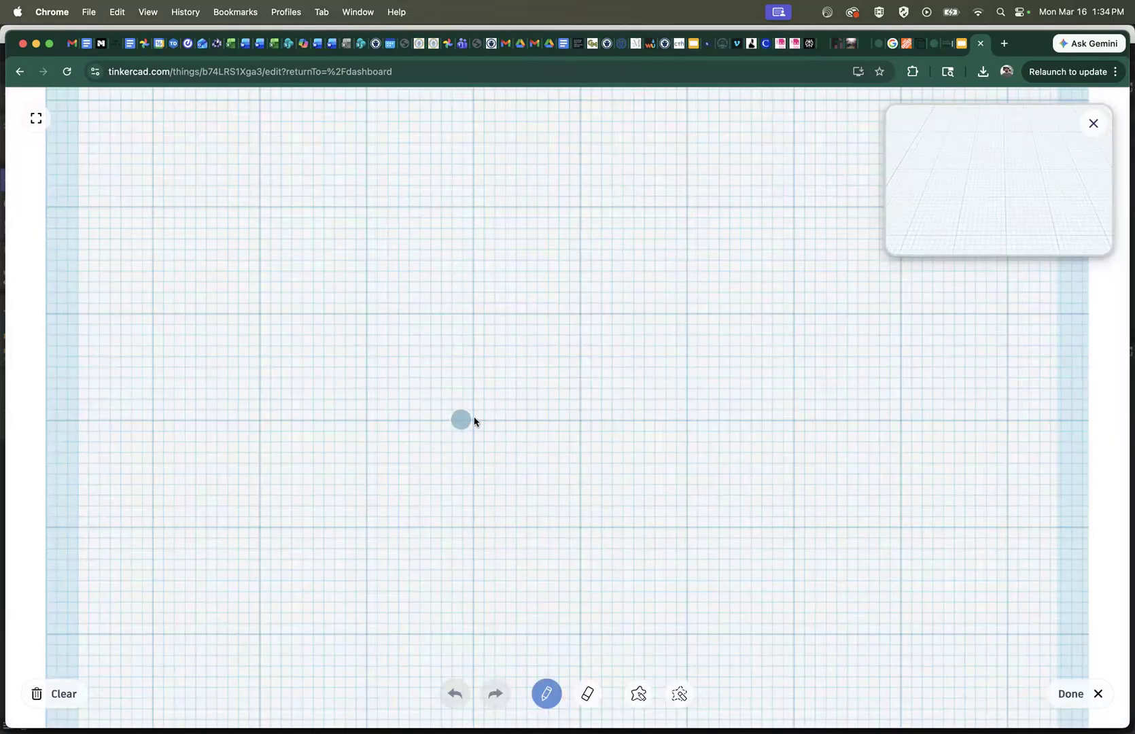
Draw and undo a trial outline, and handwrite the word Ok in connected cursive strokes on the scribble canvas
mouse_move(462, 428)
left_mouse_down()
mouse_move(603, 318)
mouse_move(537, 497)
mouse_move(483, 446)
left_mouse_up()
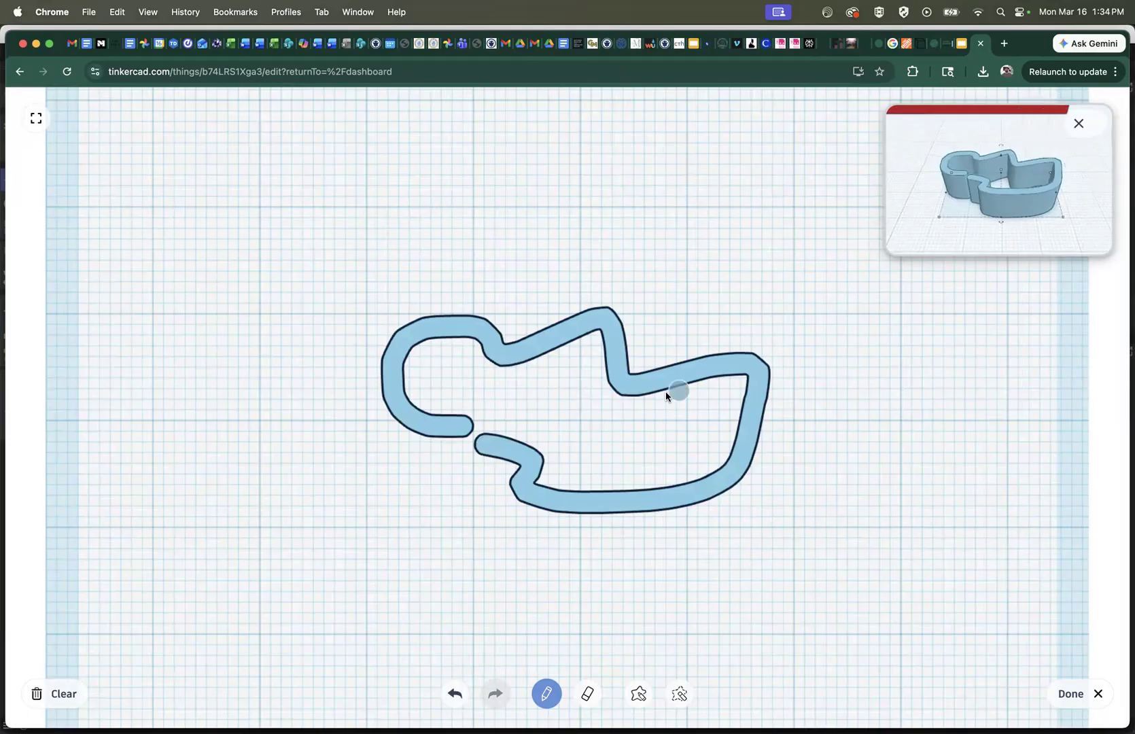
key("super+z")
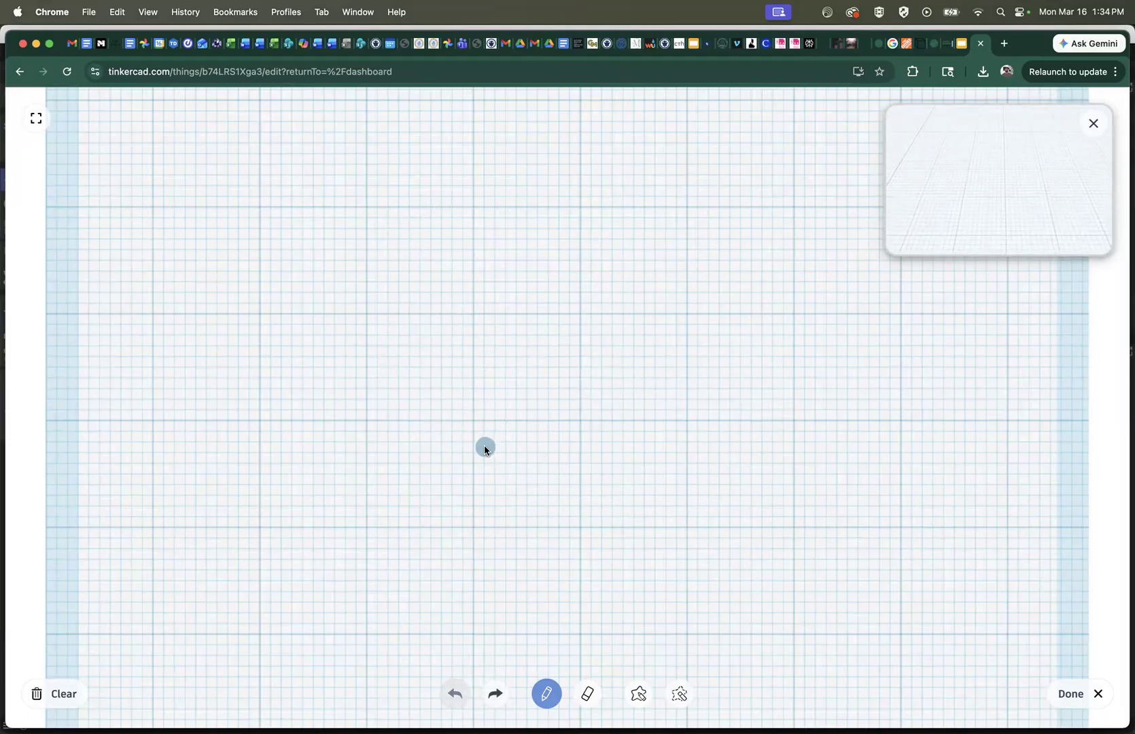
mouse_move(409, 347)
left_mouse_down()
mouse_move(509, 344)
mouse_move(451, 301)
mouse_move(382, 418)
mouse_move(549, 413)
mouse_move(526, 315)
left_mouse_up()
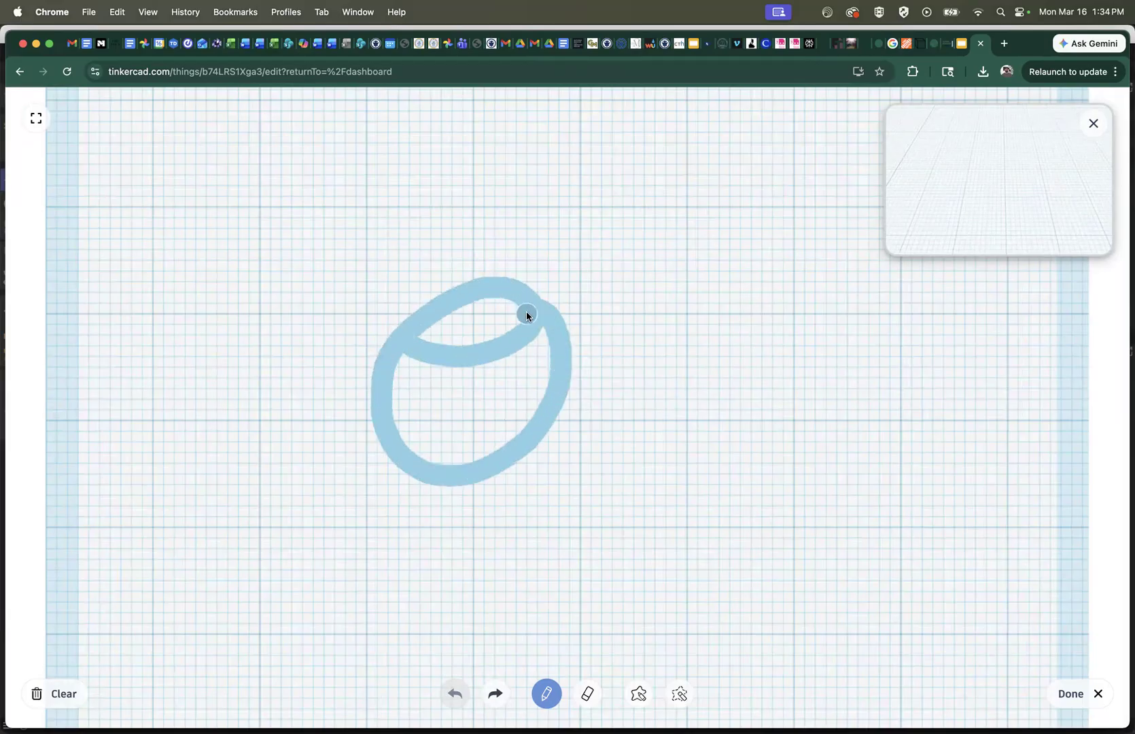
mouse_move(565, 354)
left_mouse_down()
mouse_move(652, 323)
mouse_move(597, 411)
mouse_move(619, 426)
mouse_move(737, 433)
left_mouse_up()
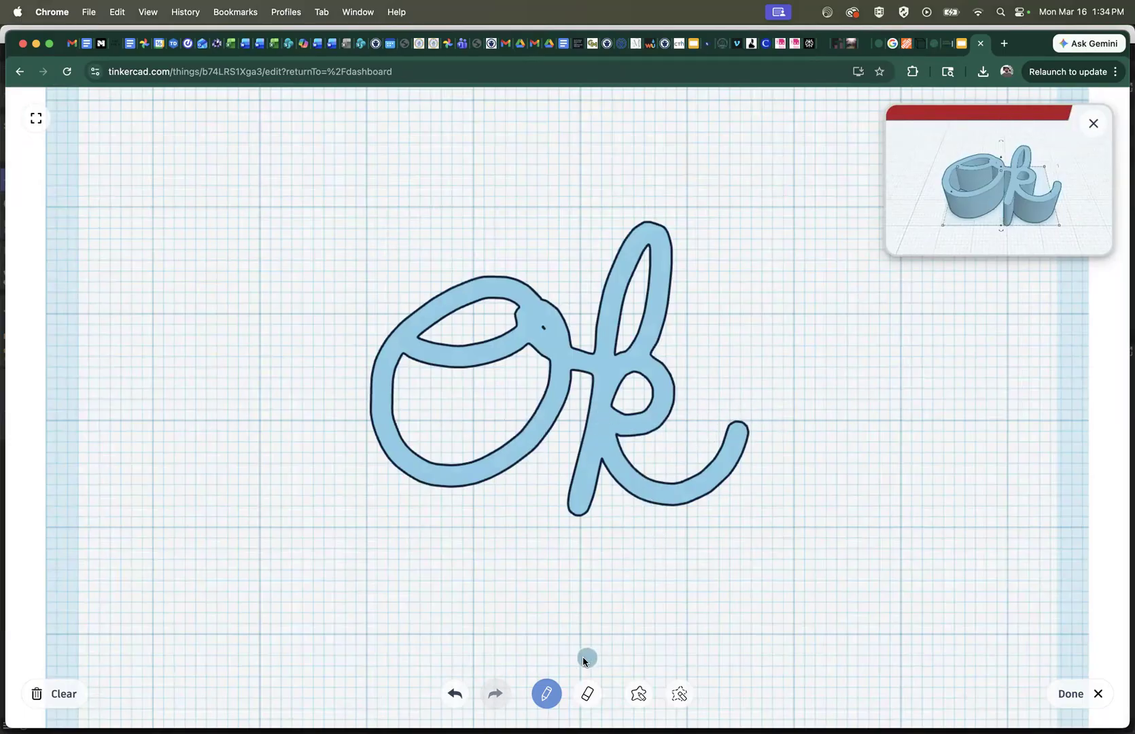
Erase the filled spot at the upper end of the O to open a small loop, and thicken the k's curved tail
left_click(588, 693)
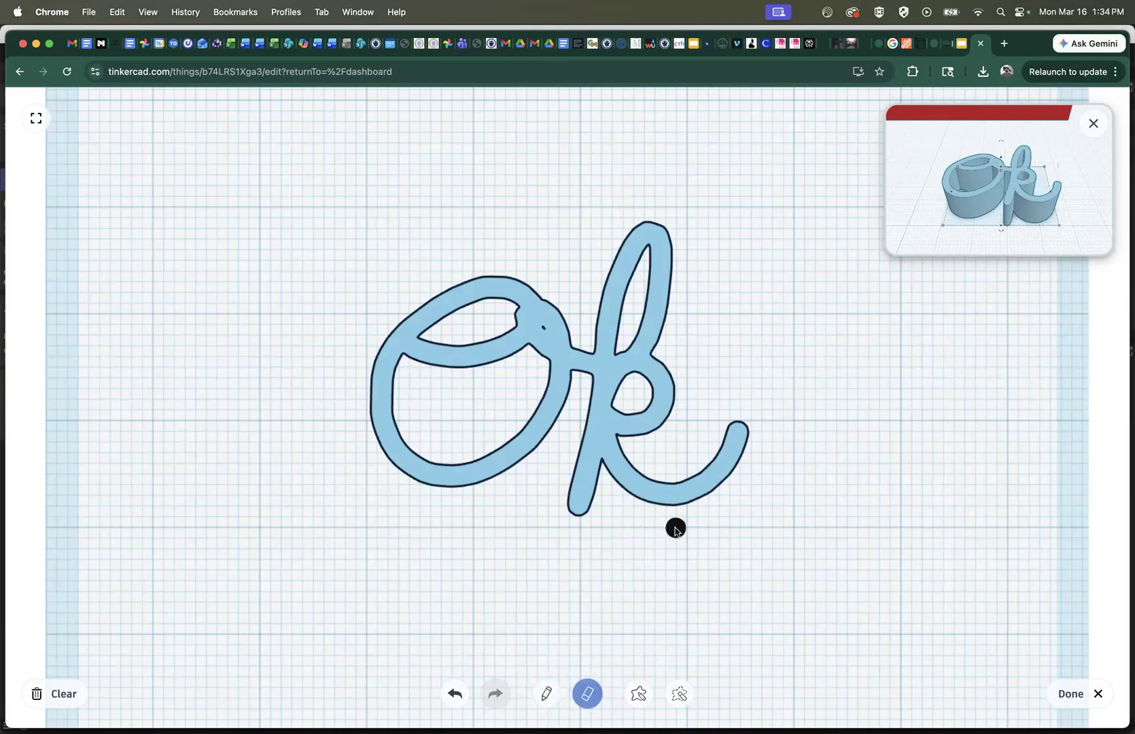
left_click(543, 329)
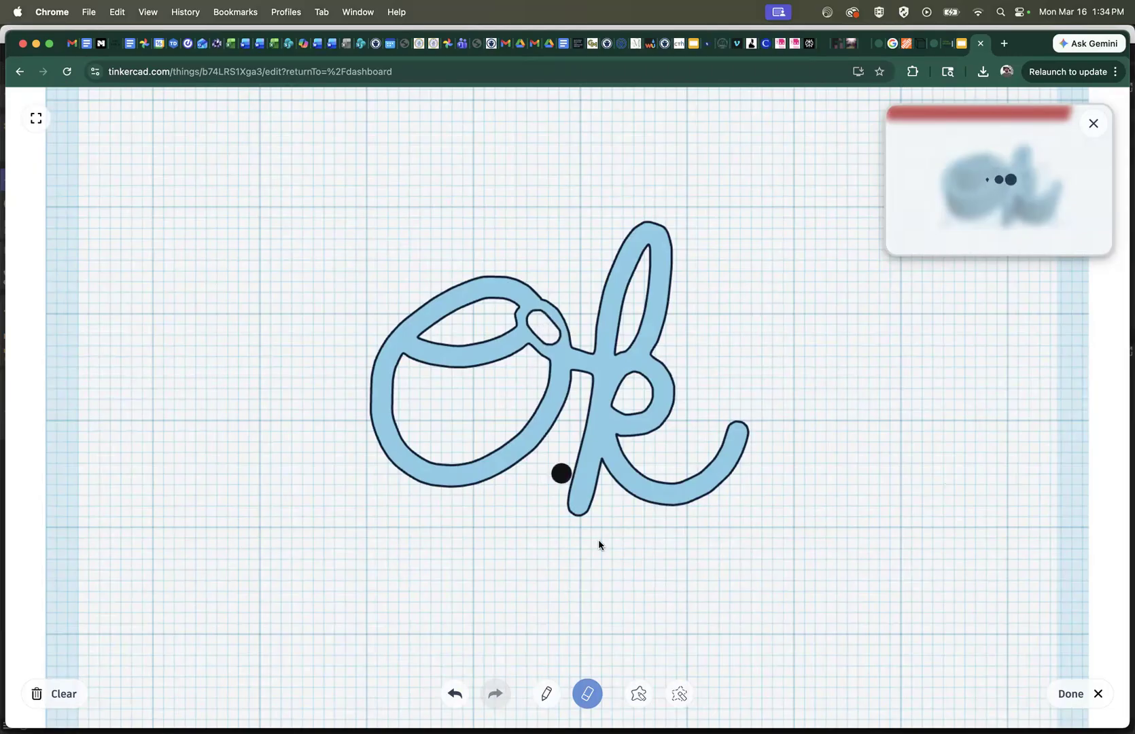
left_click(546, 693)
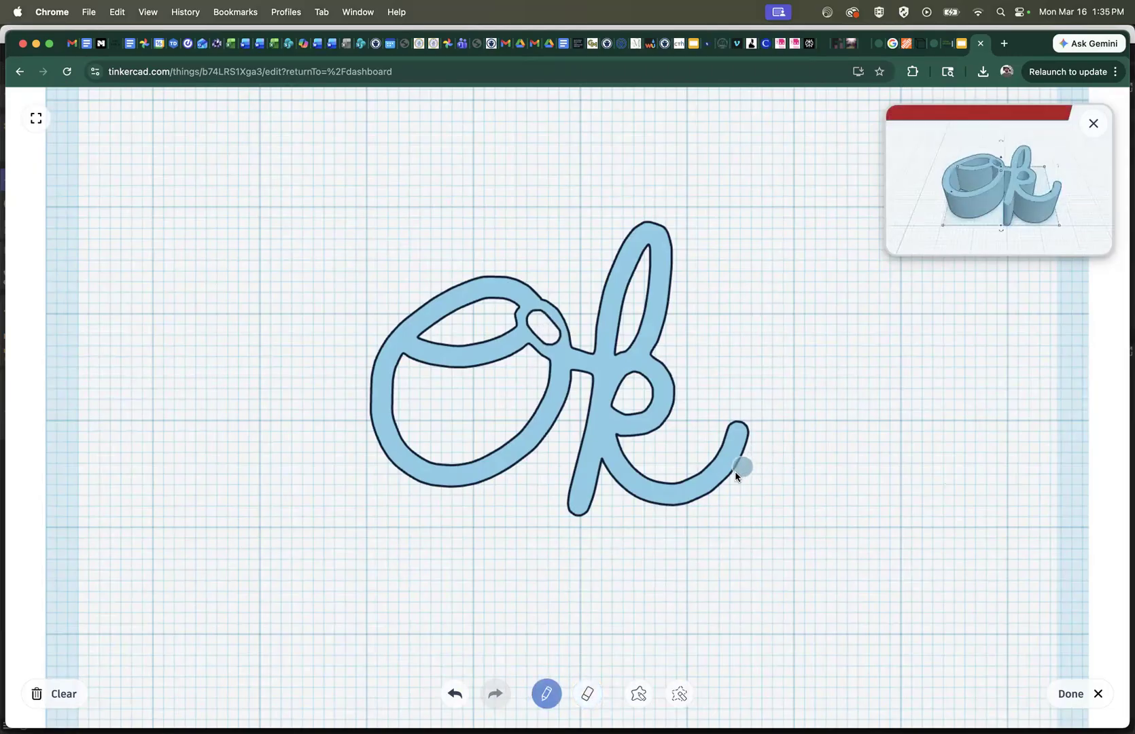
left_click_drag(719, 488, 749, 440)
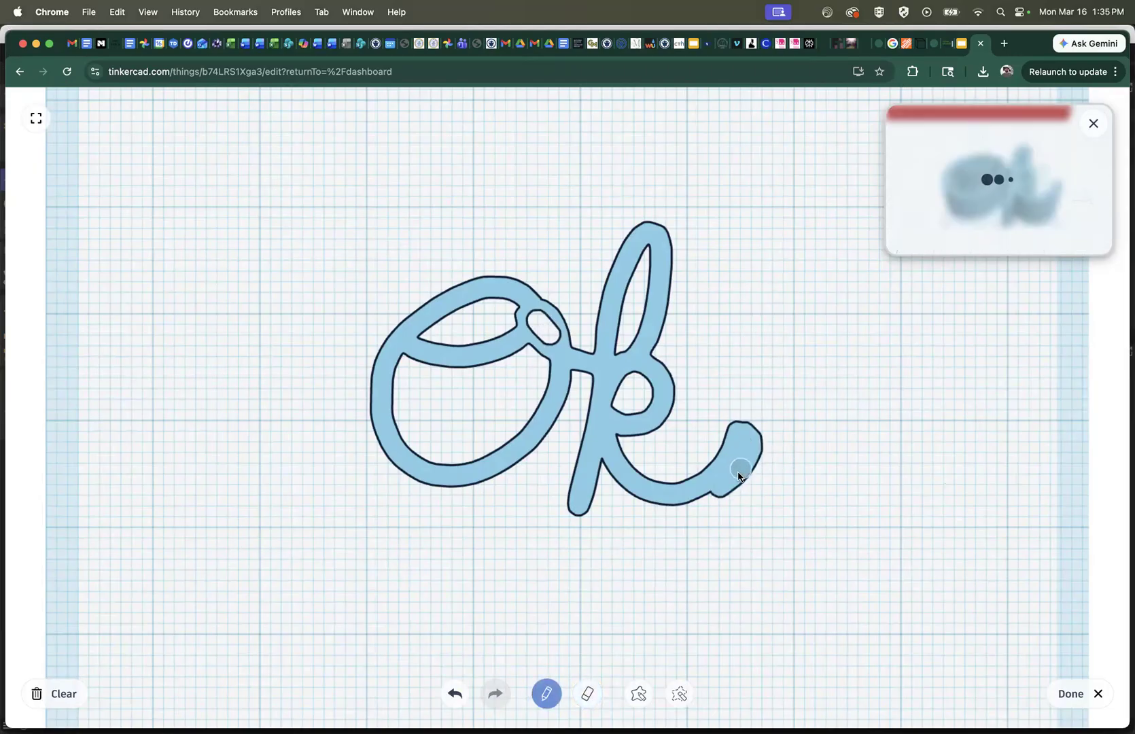
left_click_drag(718, 489, 694, 496)
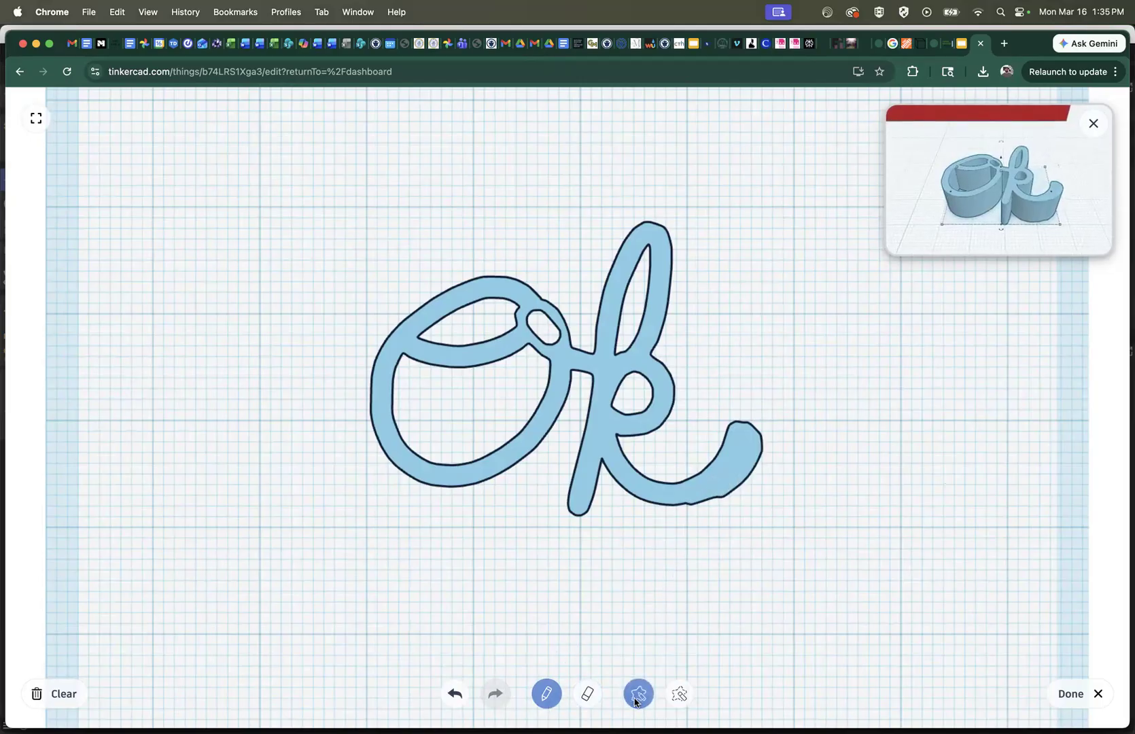
Smooth the bumpy lower edge of the k's curved tail with the Eraser and finish editing the scribble
left_click(588, 694)
left_click_drag(681, 514, 798, 452)
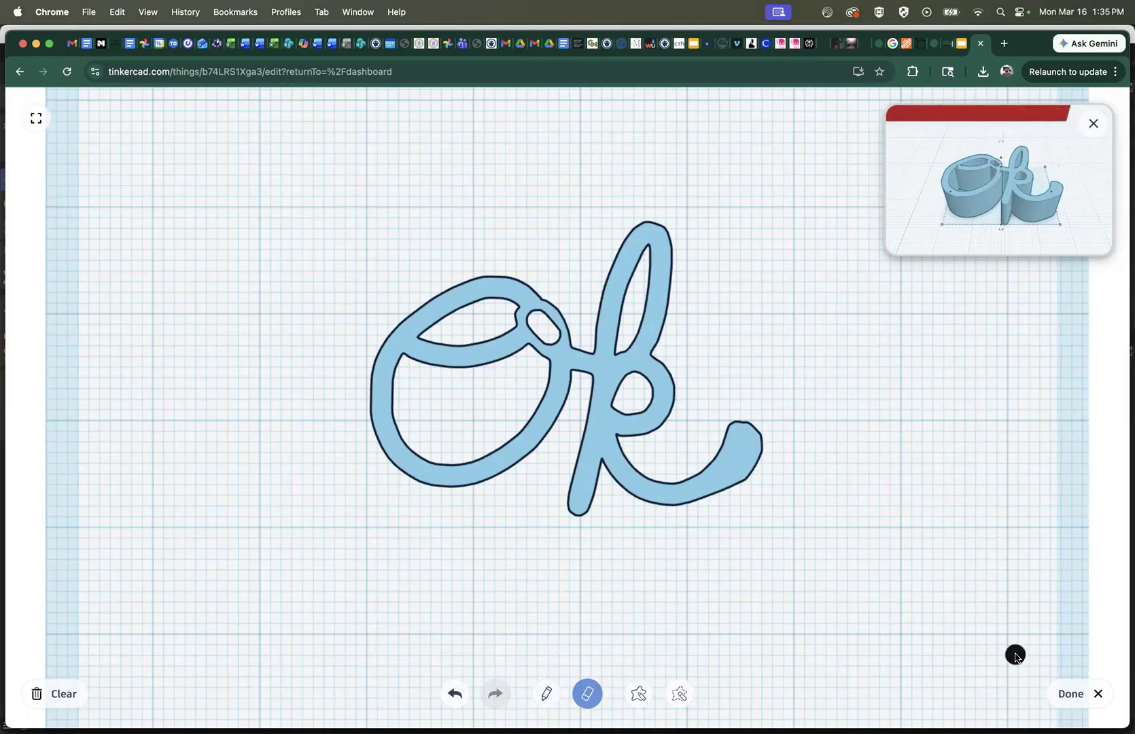
left_click(1072, 696)
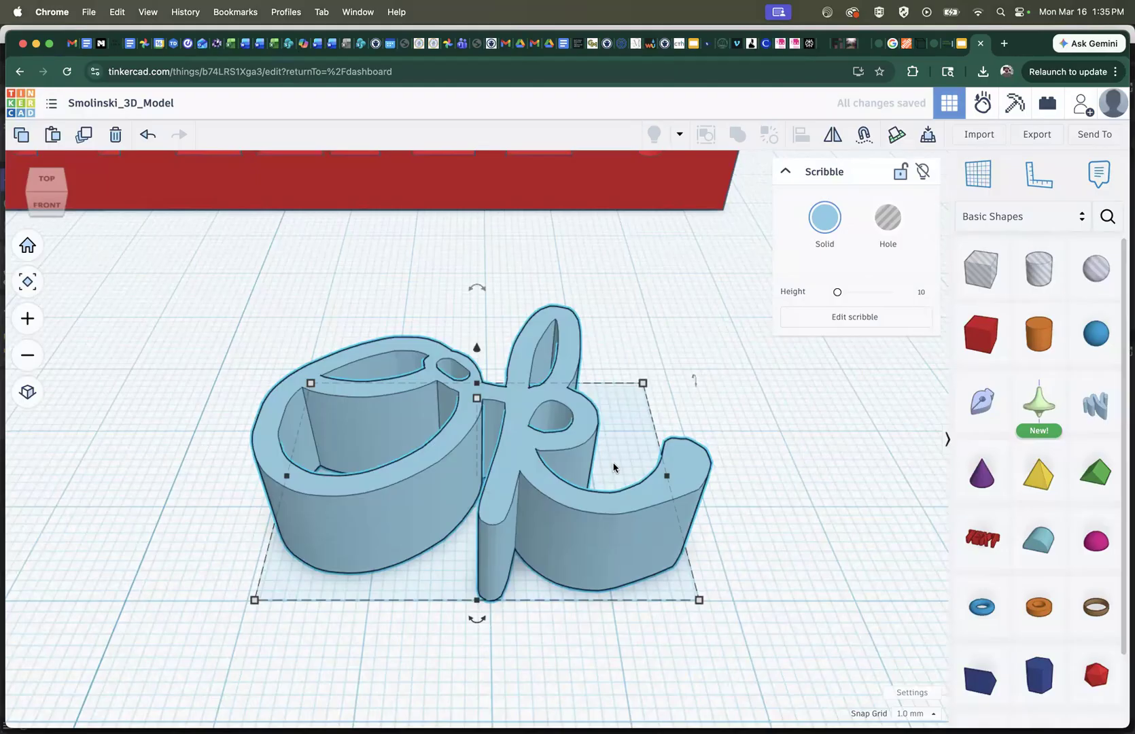
Rotate the Ok scribble a quarter turn so that it stands upright, facing the same way as the engraved WHAT? letters
scroll(614, 467, "down", 6)
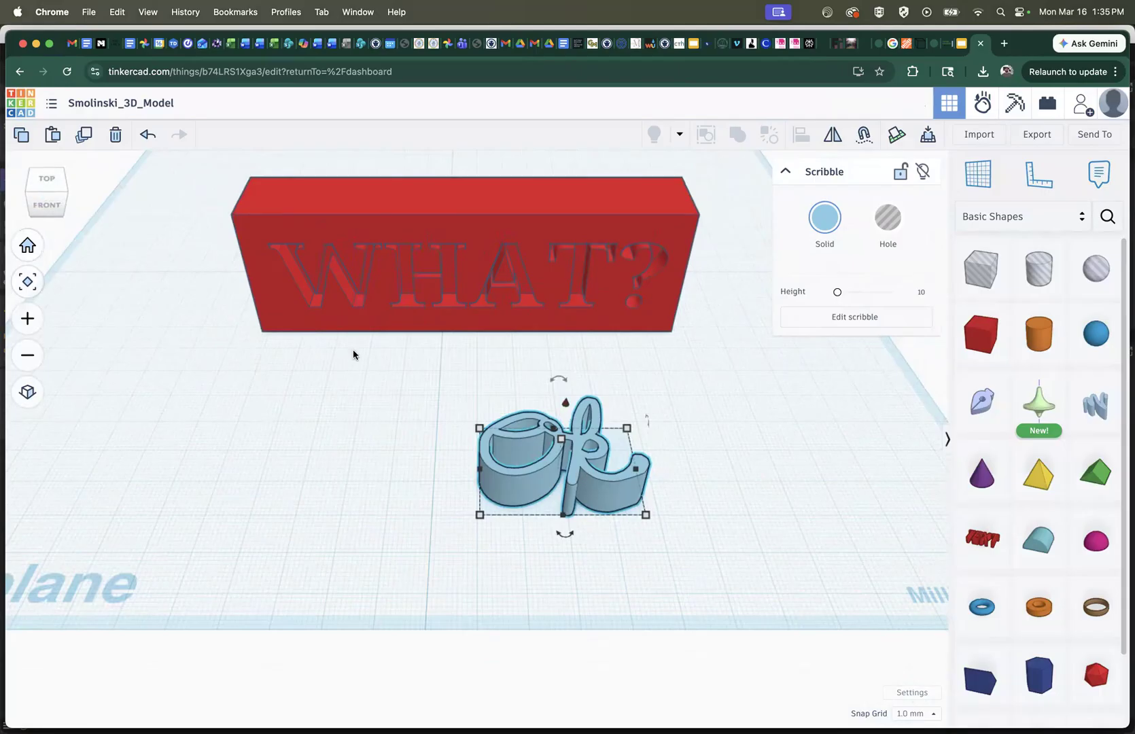
left_click_drag(55, 200, 82, 198)
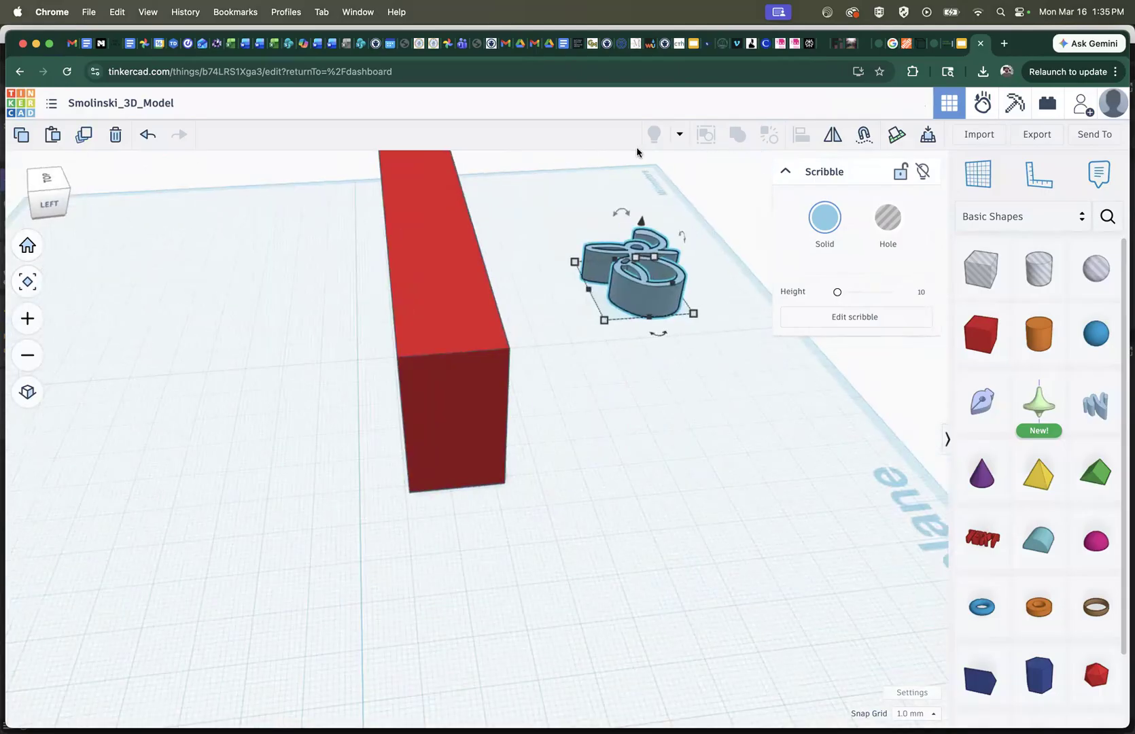
mouse_move(622, 215)
left_click_drag(628, 216, 664, 236)
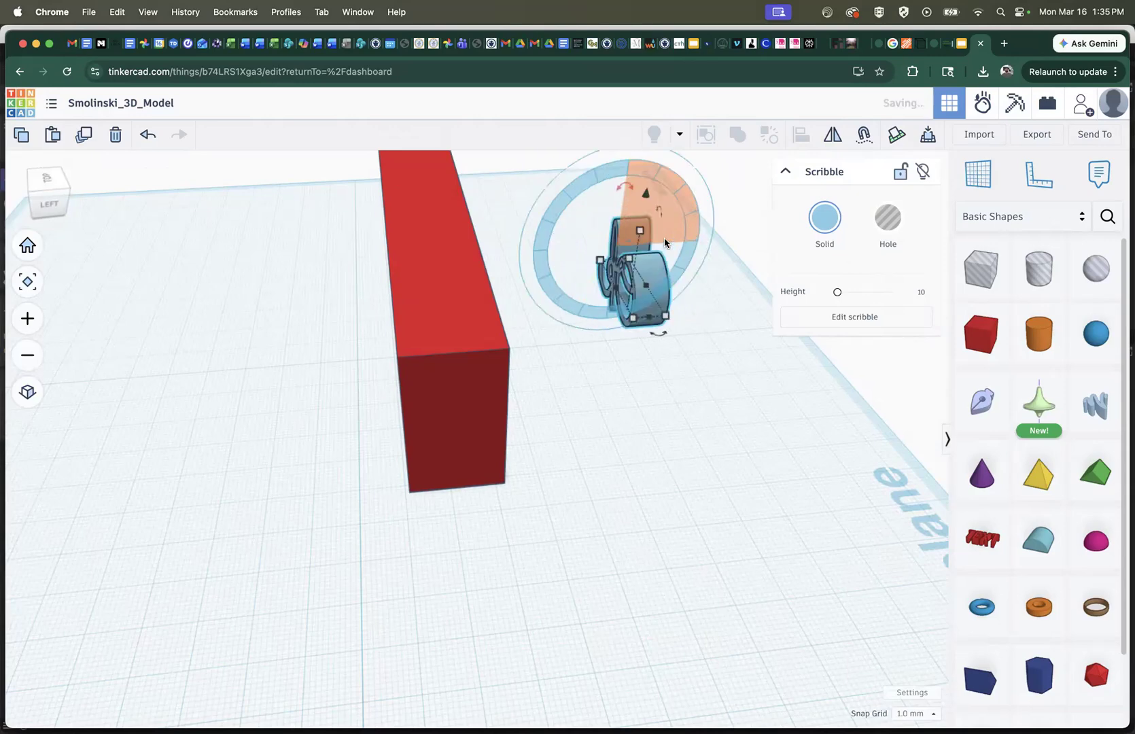
Move the upright Ok scribble to the WHAT? block, raise it 35 mm, and shift it 7 mm sideways and 9 mm back onto the top
left_click_drag(636, 293, 466, 350)
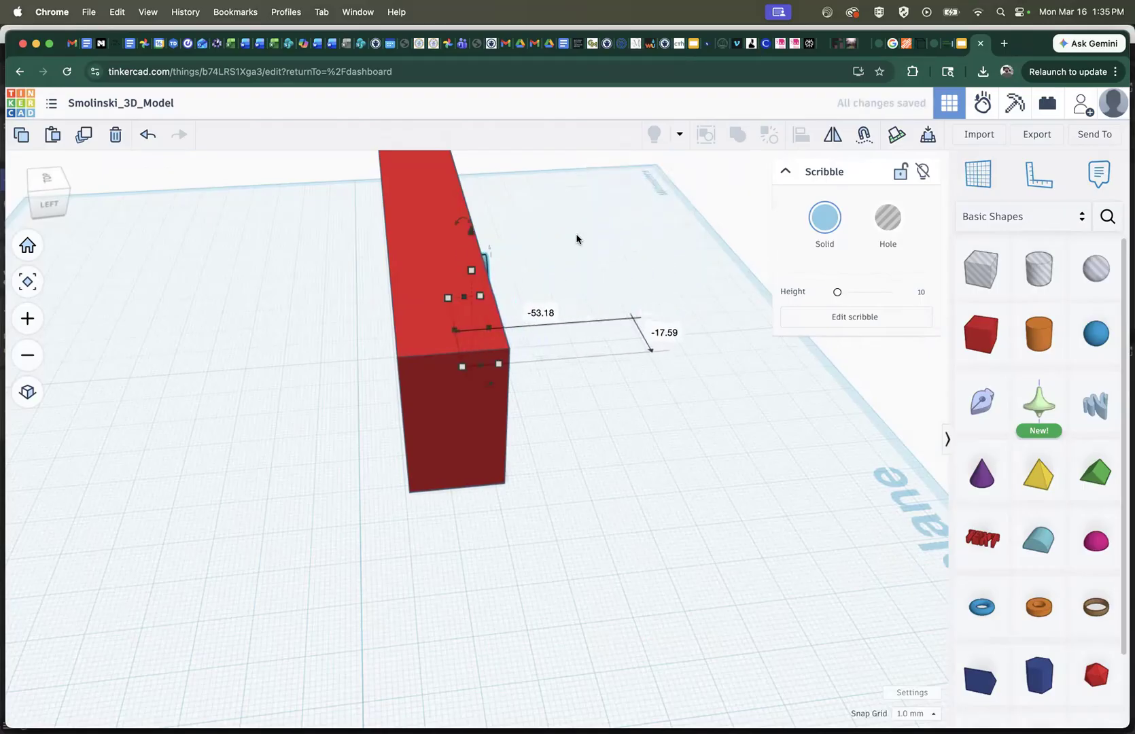
left_click_drag(57, 202, 11, 190)
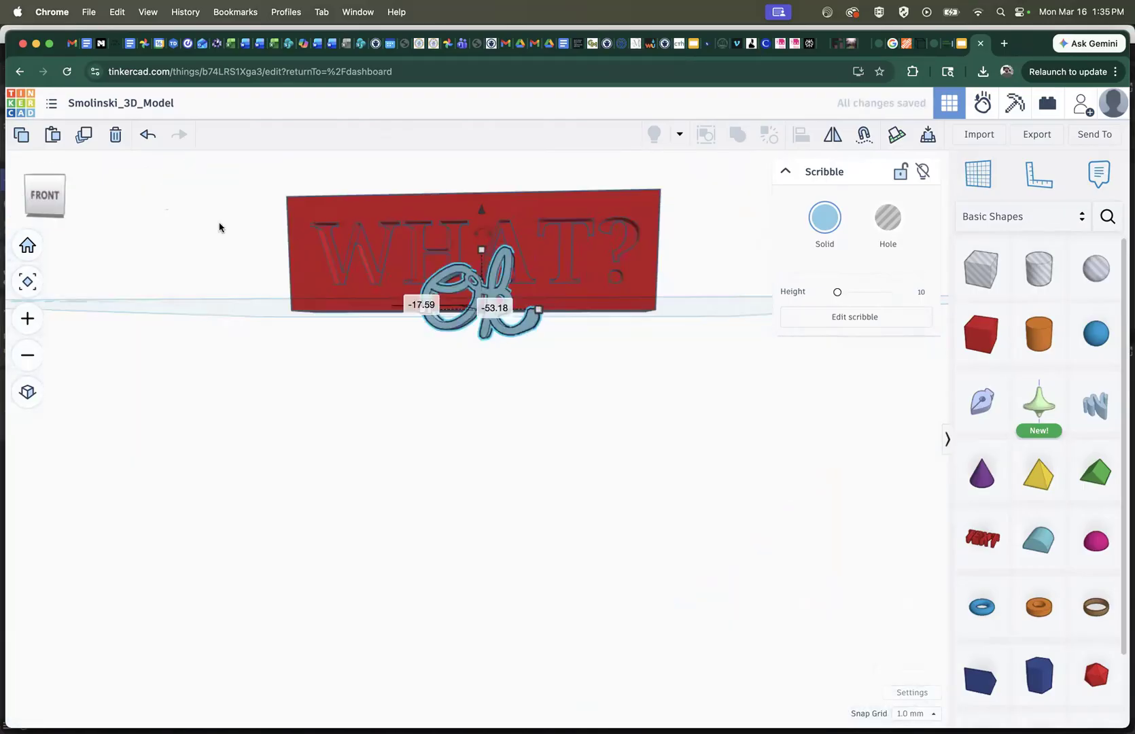
left_click_drag(483, 216, 478, 63)
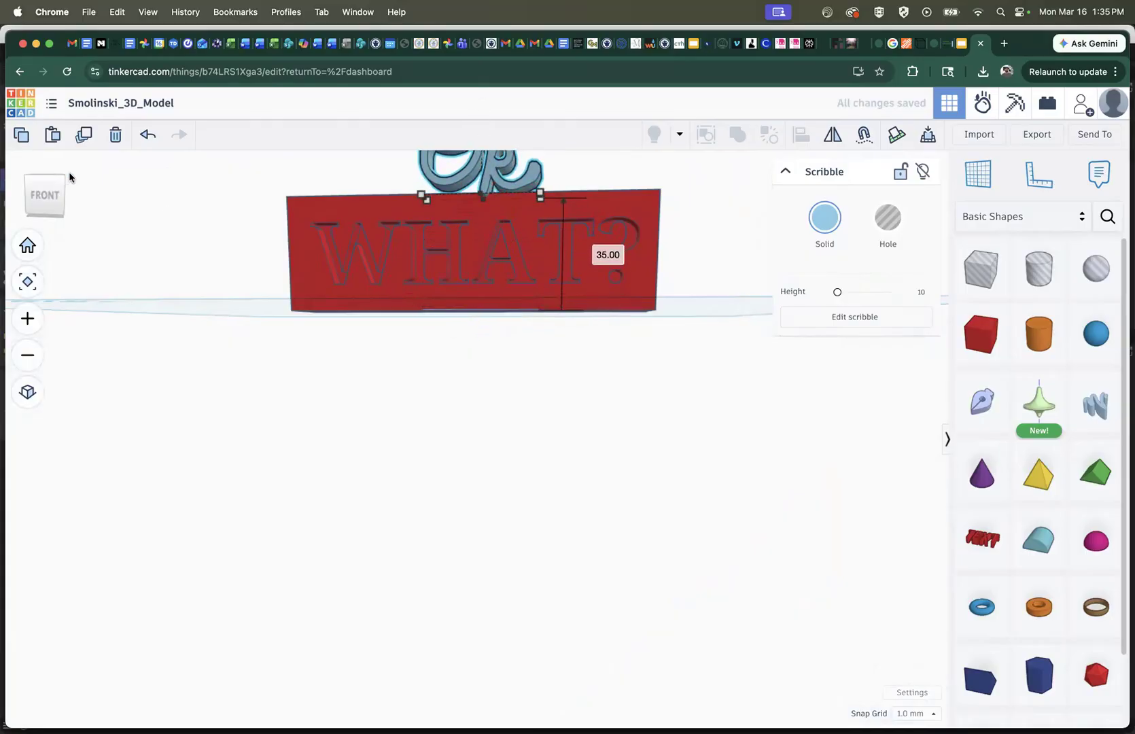
left_click_drag(51, 193, 60, 211)
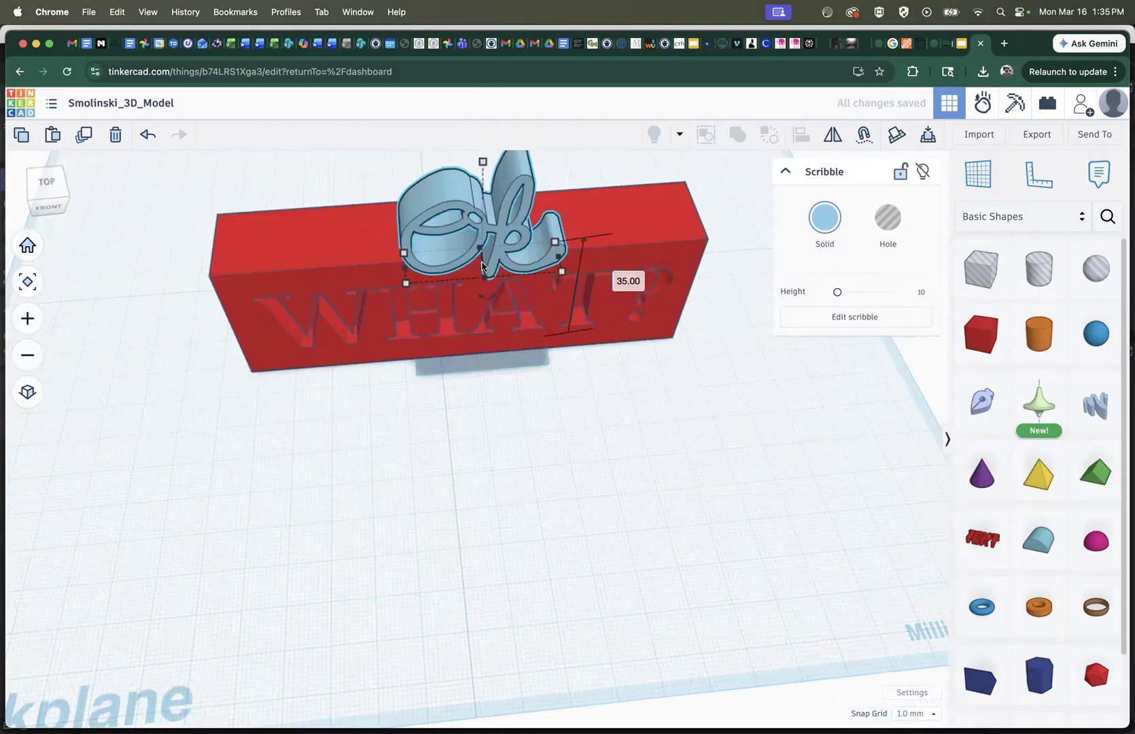
left_click_drag(413, 226, 428, 177)
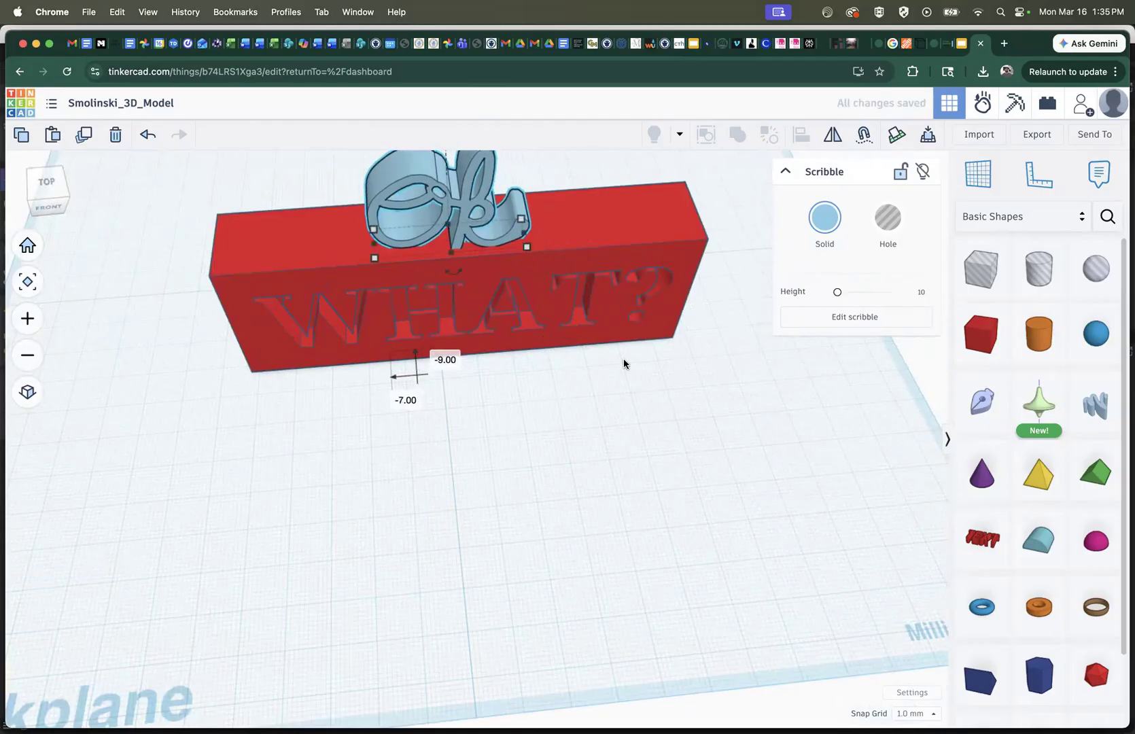
Make the Ok scribble taller and resize its base to 65 mm wide and 10 mm deep on top of the block
scroll(525, 428, "down", 5)
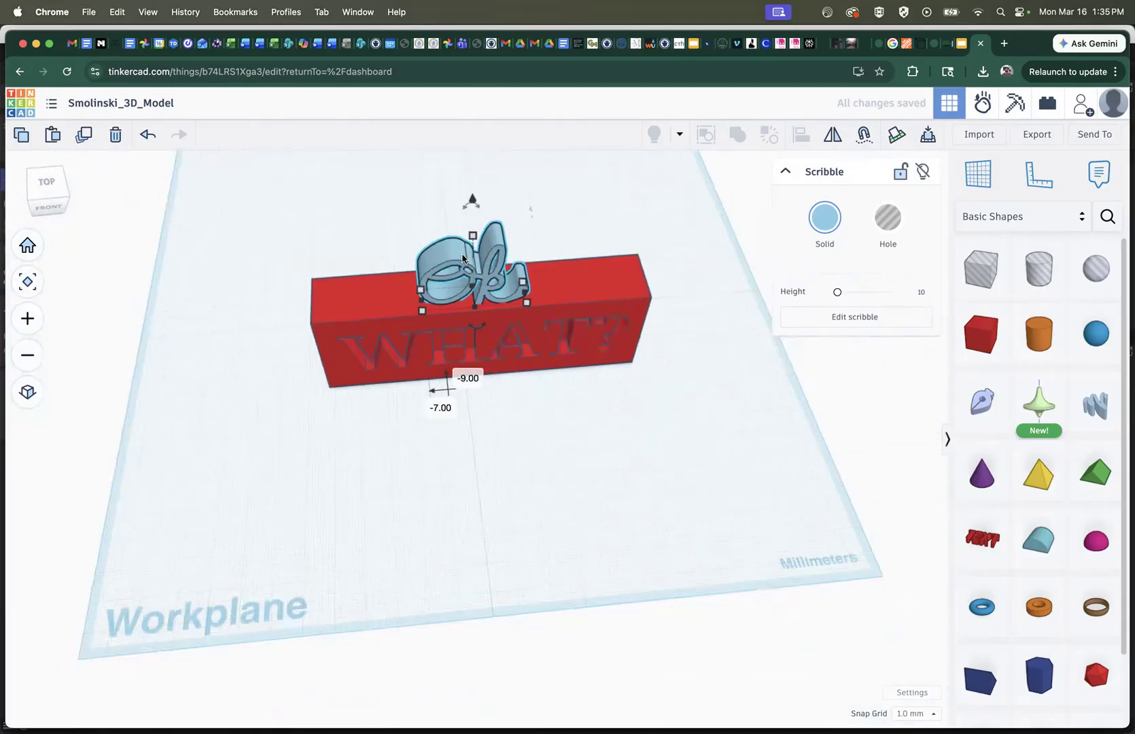
left_click_drag(474, 236, 472, 195)
left_click_drag(528, 305, 578, 300)
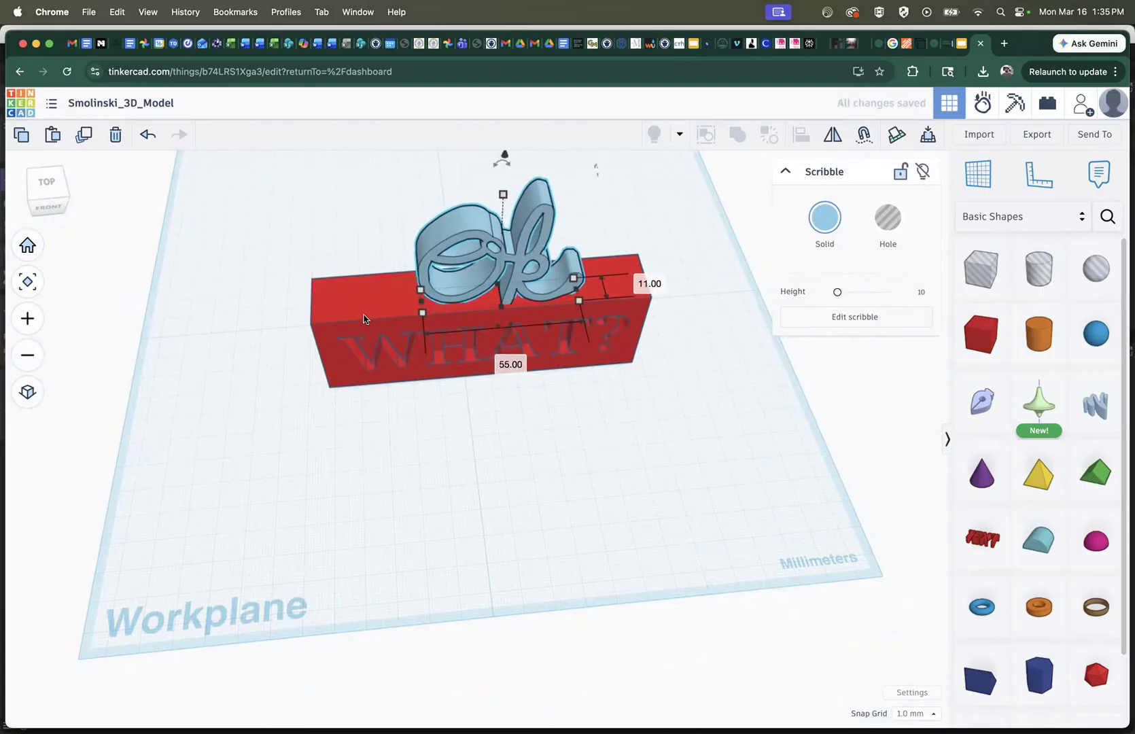
left_click_drag(411, 314, 392, 314)
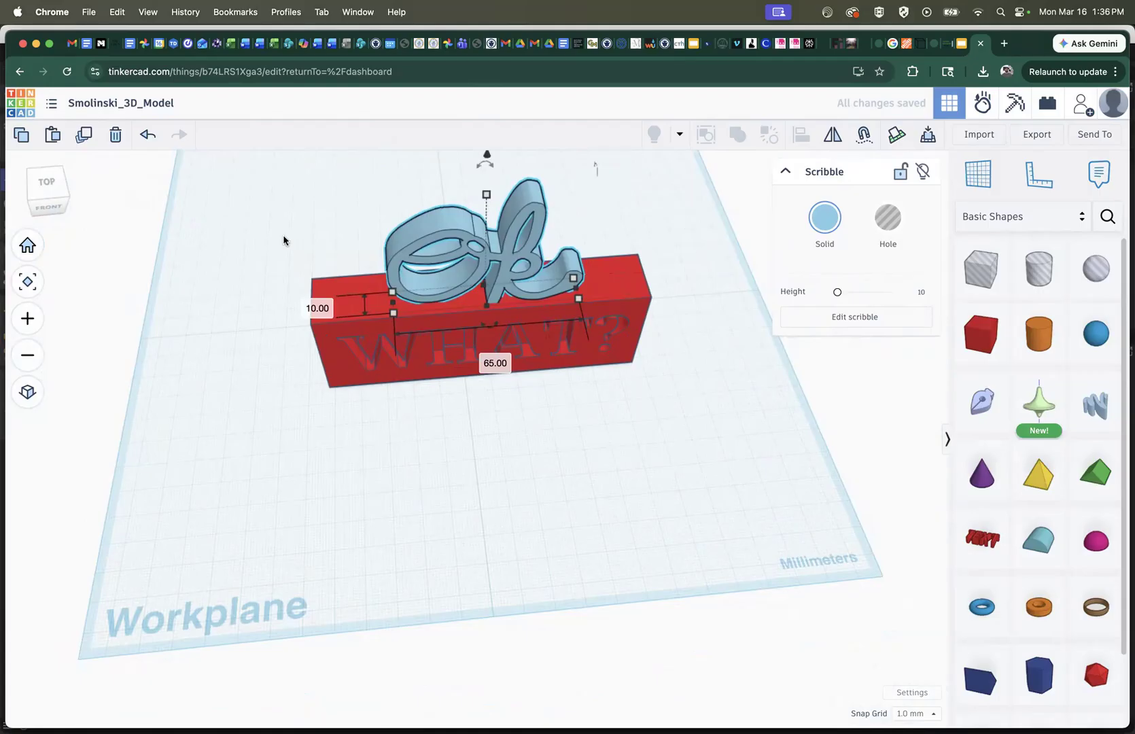
Try tilting the Ok scribble slightly in the front view, and undo the rotation
left_click(51, 208)
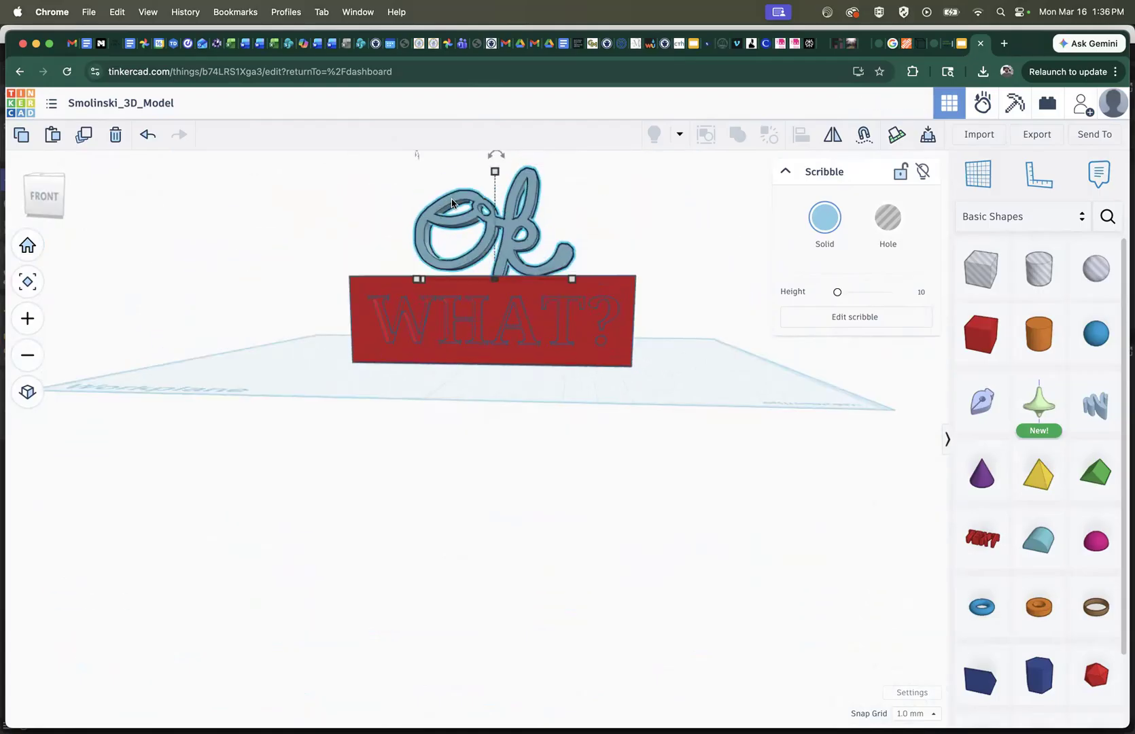
left_click_drag(500, 156, 502, 158)
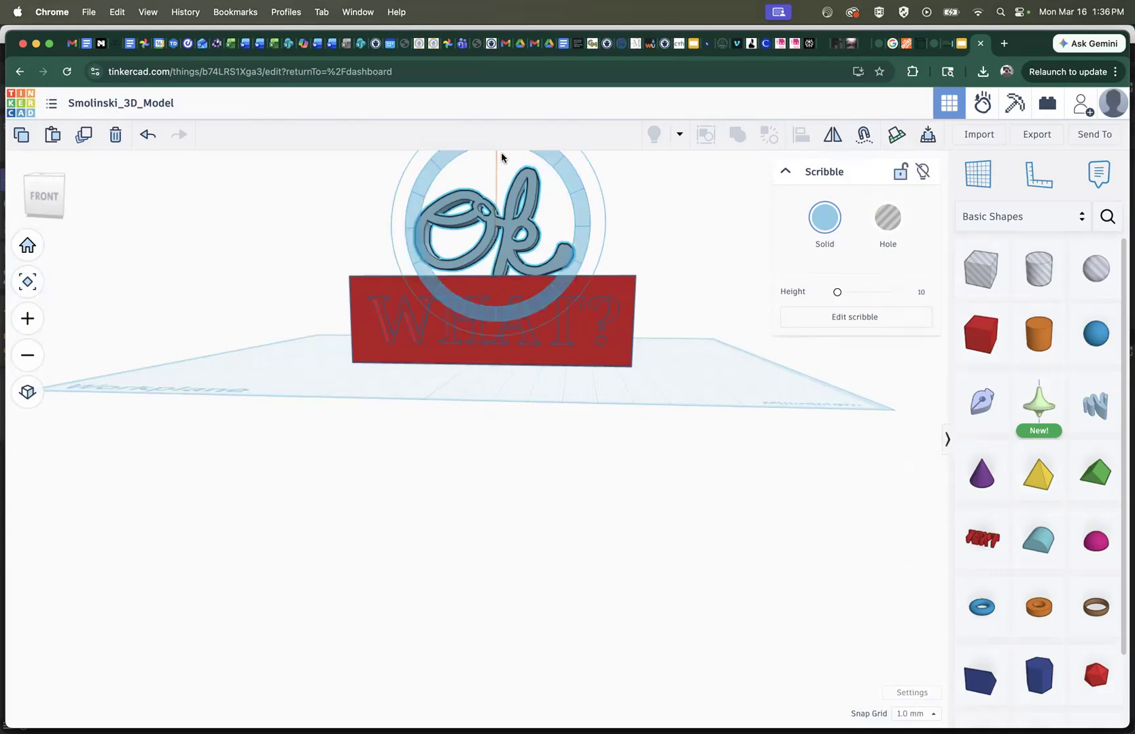
left_click_drag(492, 155, 485, 160)
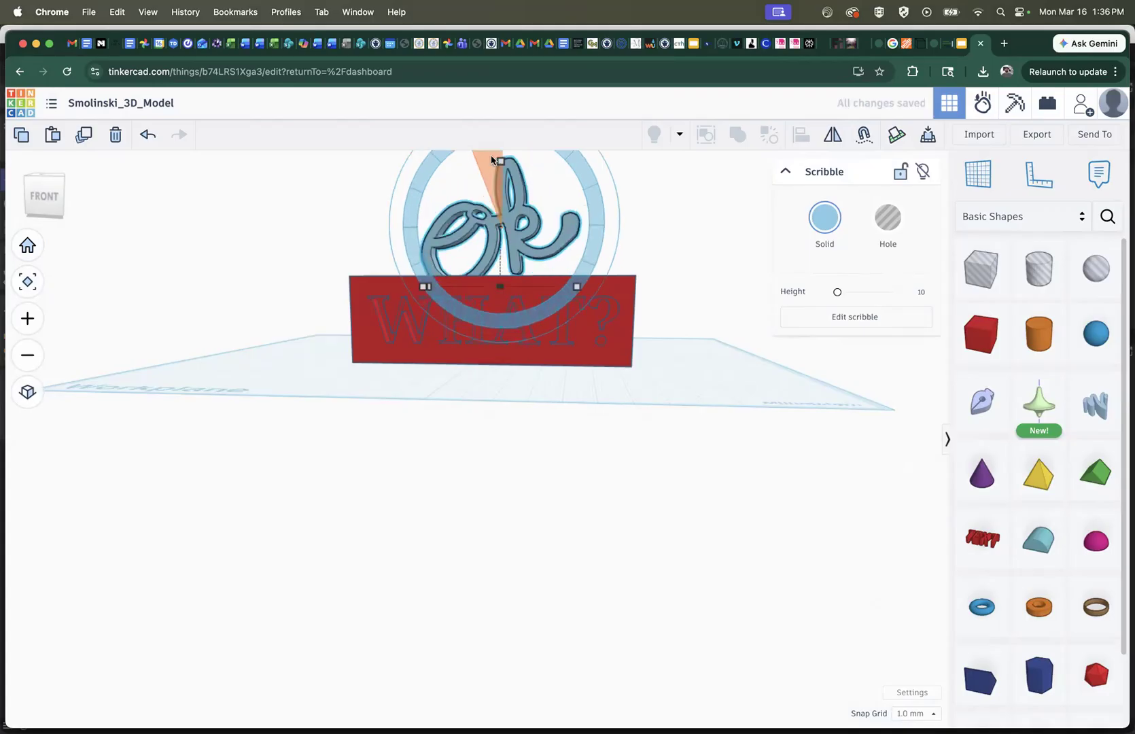
key("super+z")
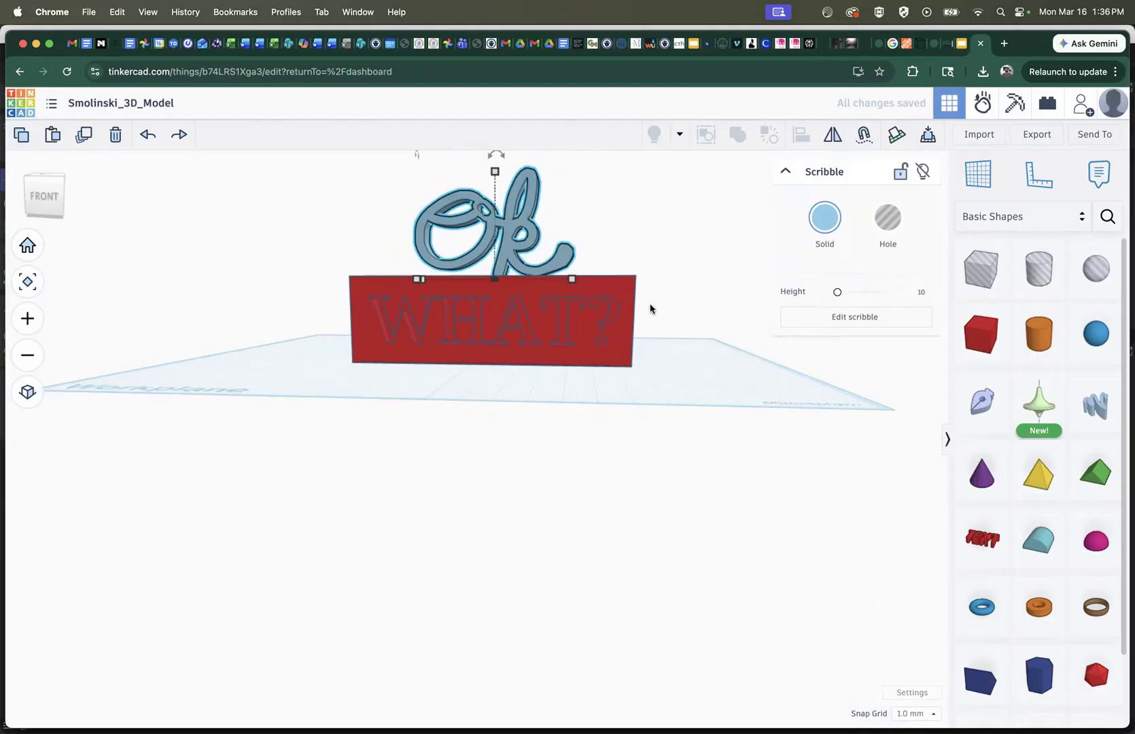
Select the Ok scribble together with the WHAT? block and combine them into one union group
left_click_drag(614, 176, 427, 350)
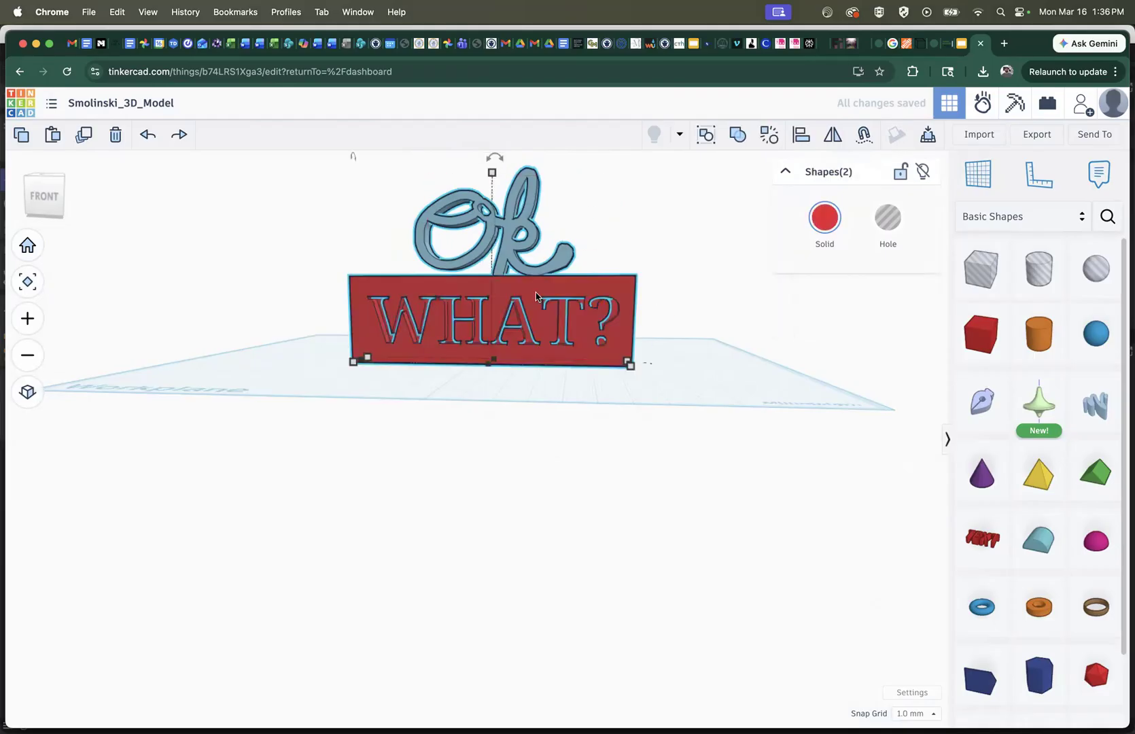
left_click(737, 134)
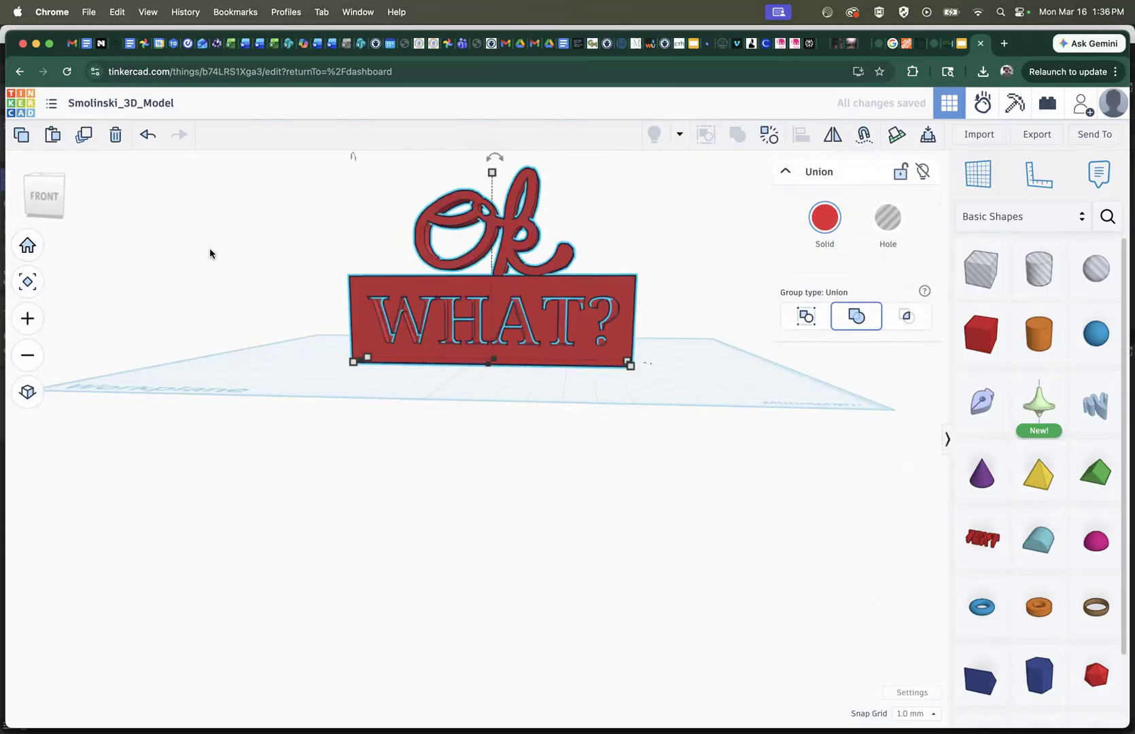
left_click(44, 212)
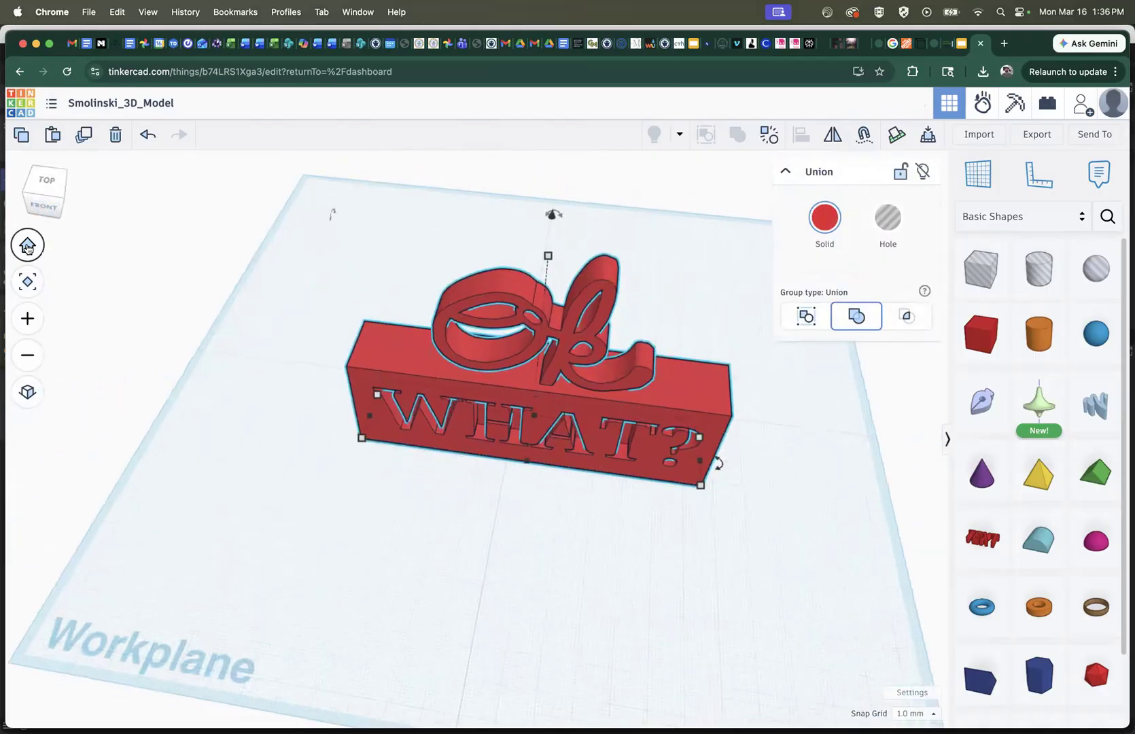
Export the selected Ok WHAT? monument as an STL file for 3D printing
left_click(27, 244)
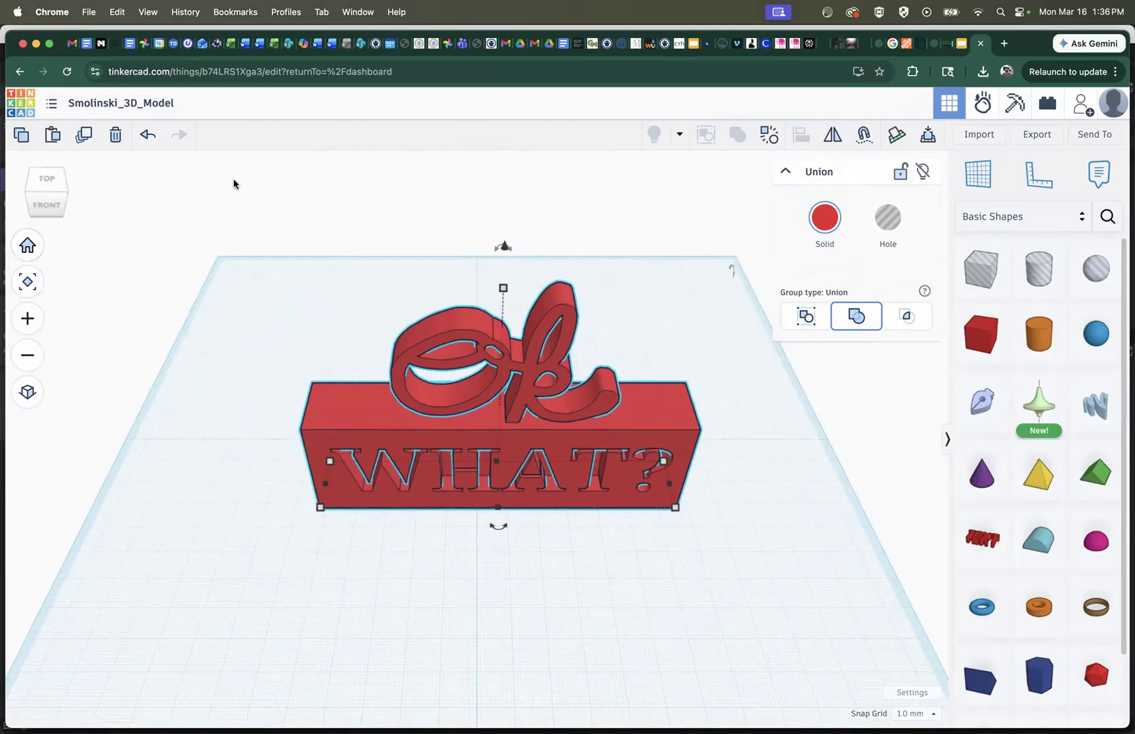
left_click(1034, 135)
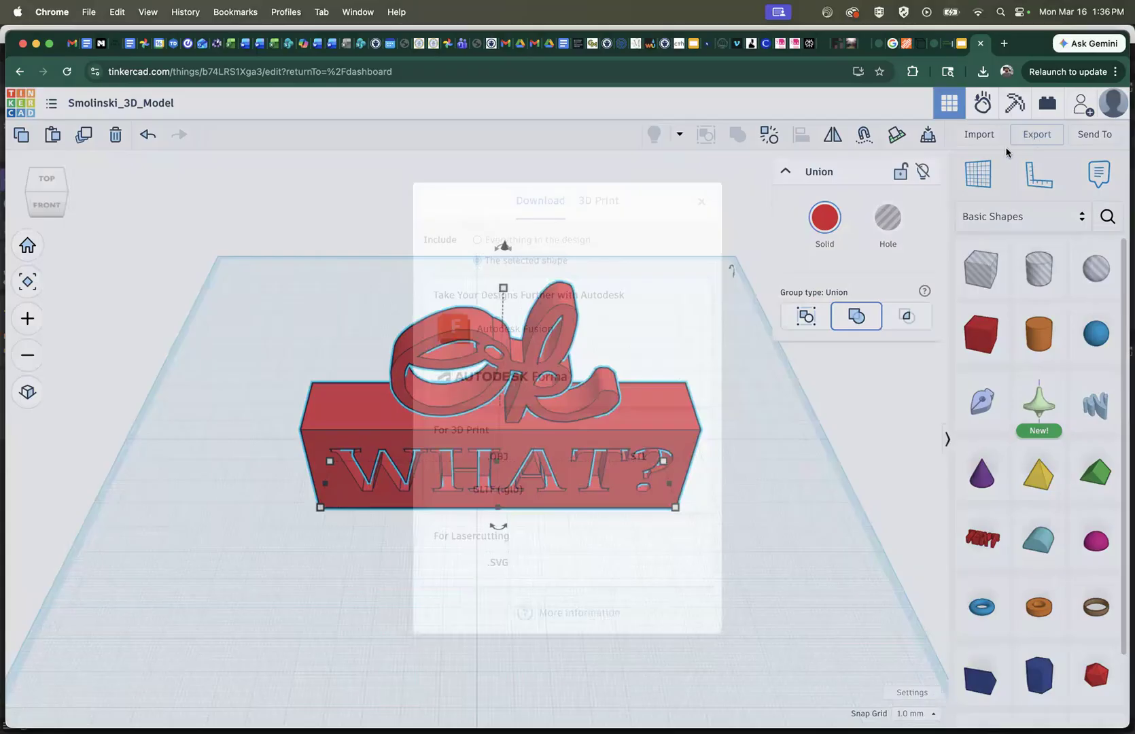
left_click(634, 456)
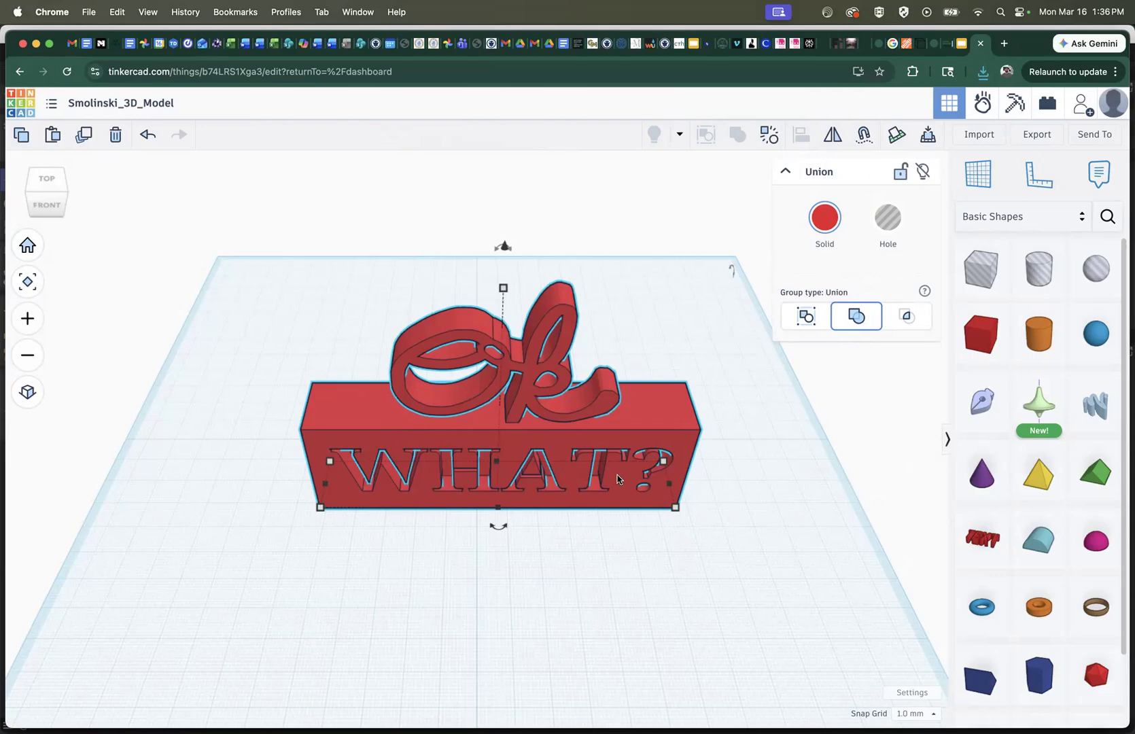
Switch to Cinema 4D and enlarge the render view to examine the BORROWED monument composited into the lawn photo
mouse_move(786, 713)
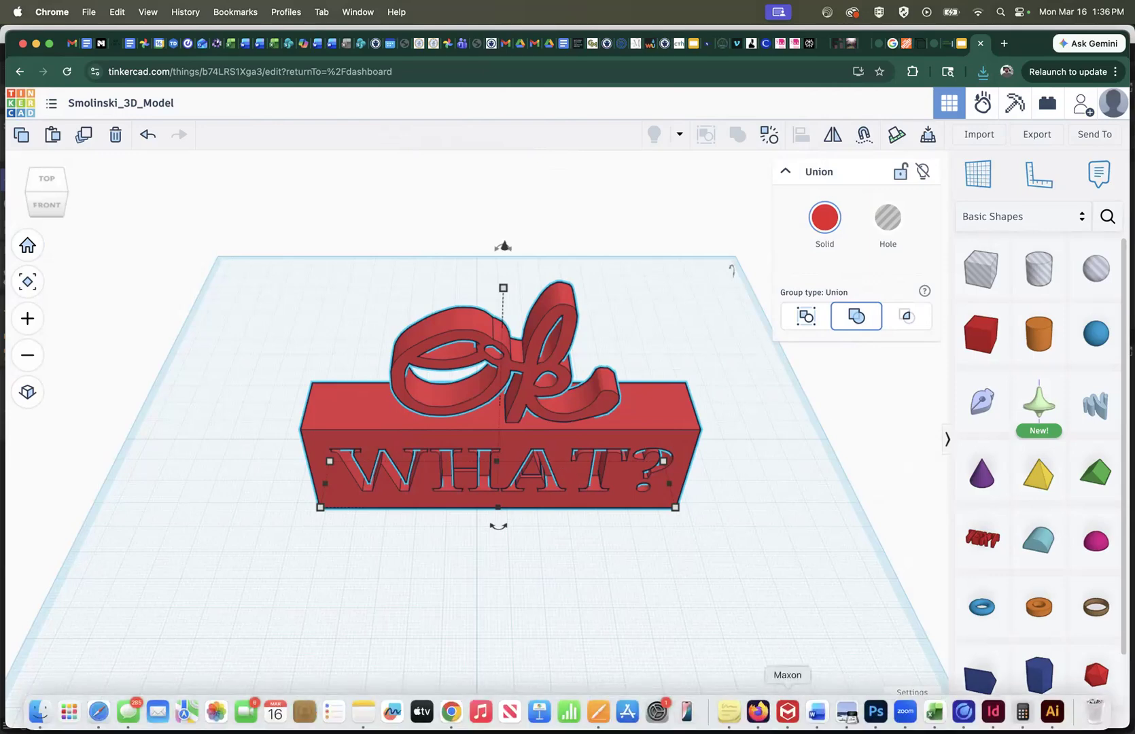
left_click(964, 712)
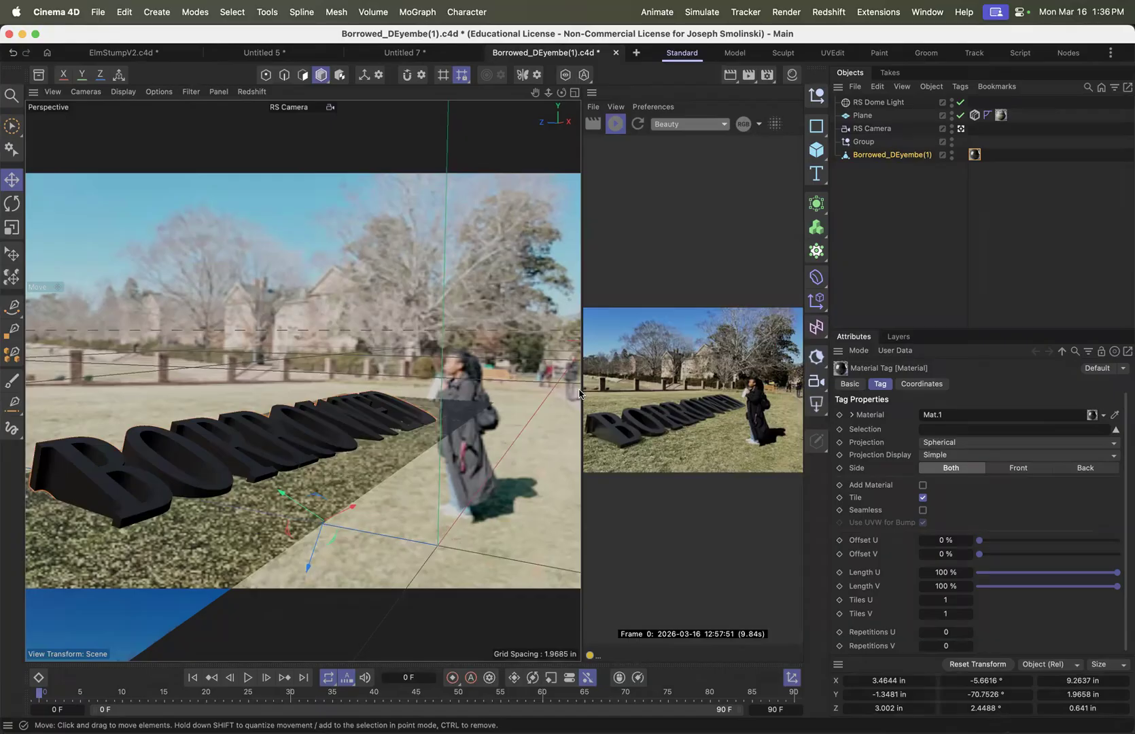
left_click_drag(580, 391, 333, 400)
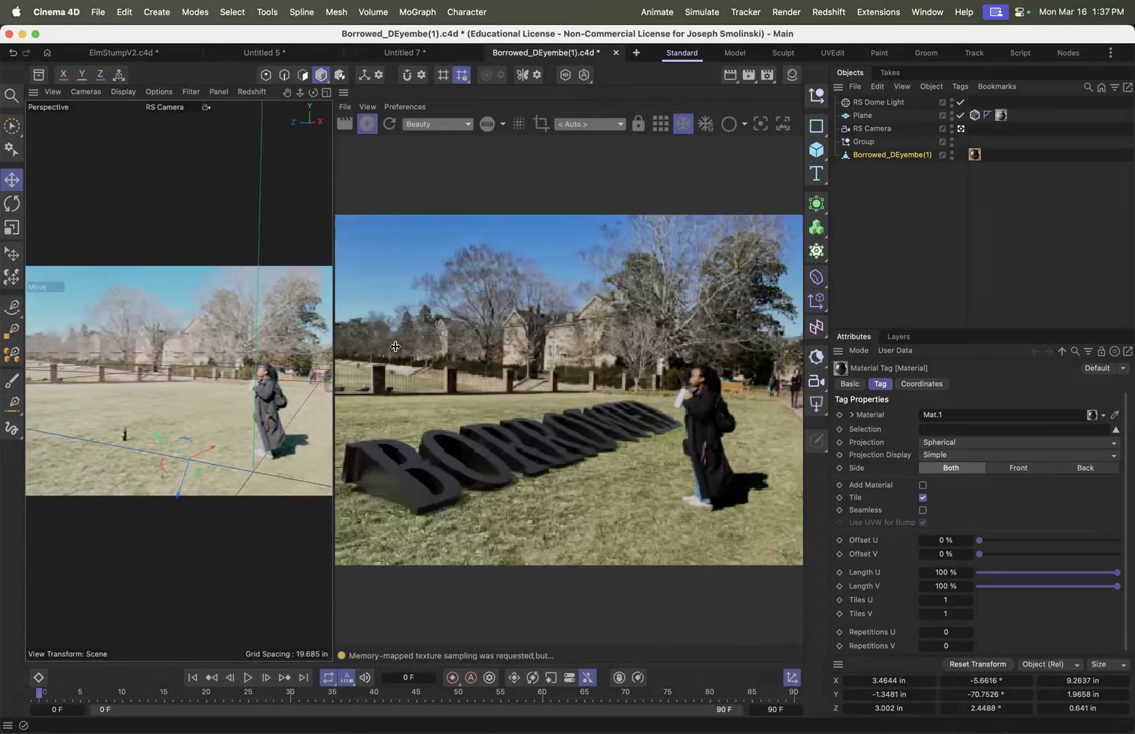
left_click_drag(333, 355, 131, 368)
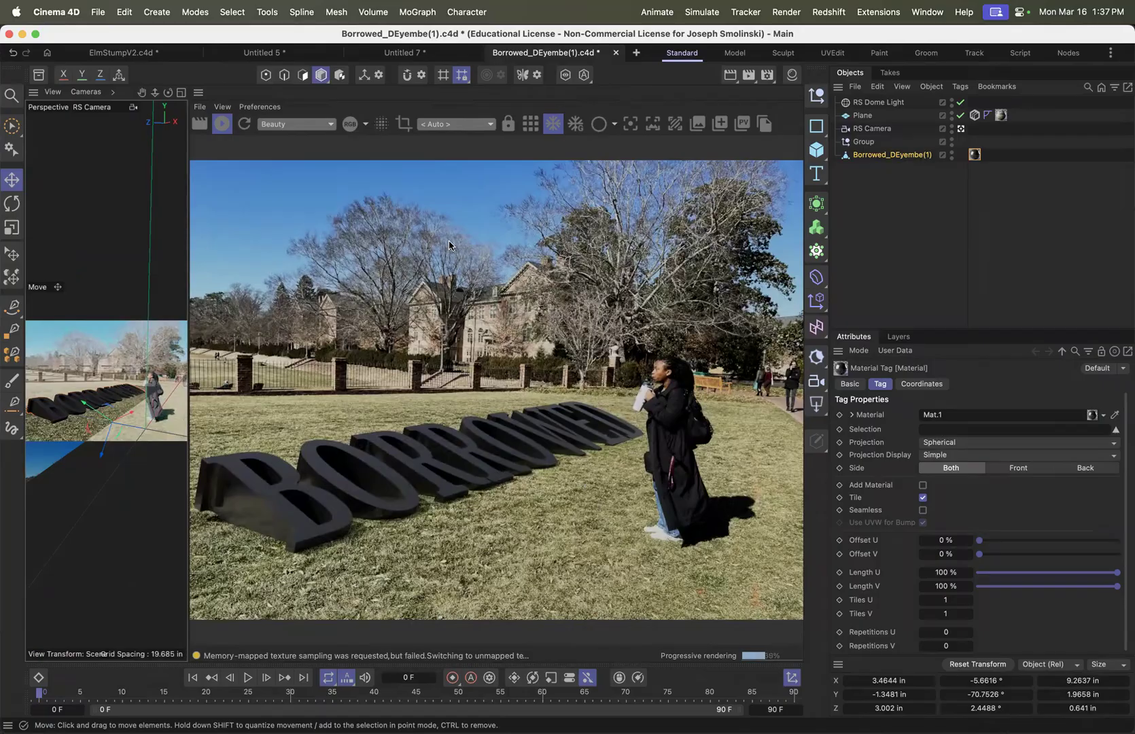
Examine the plain BORROWED model in the Untitled 7 document from another angle in an enlarged perspective viewport
left_click(421, 53)
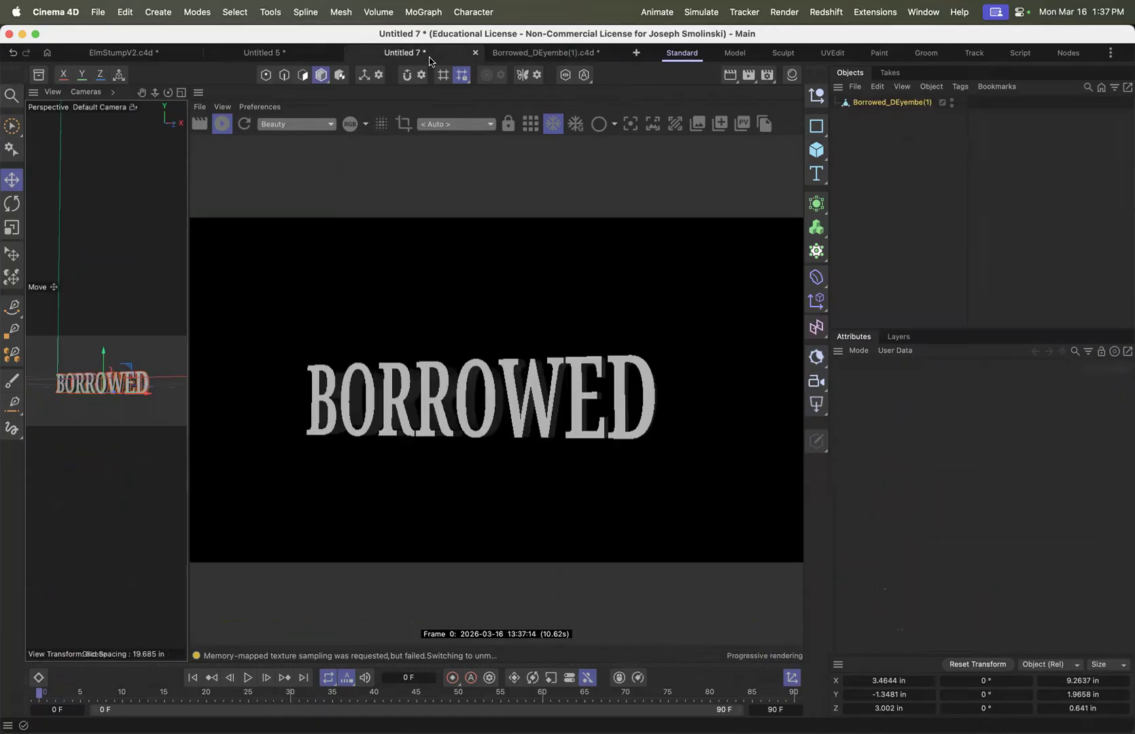
left_click_drag(190, 355, 628, 357)
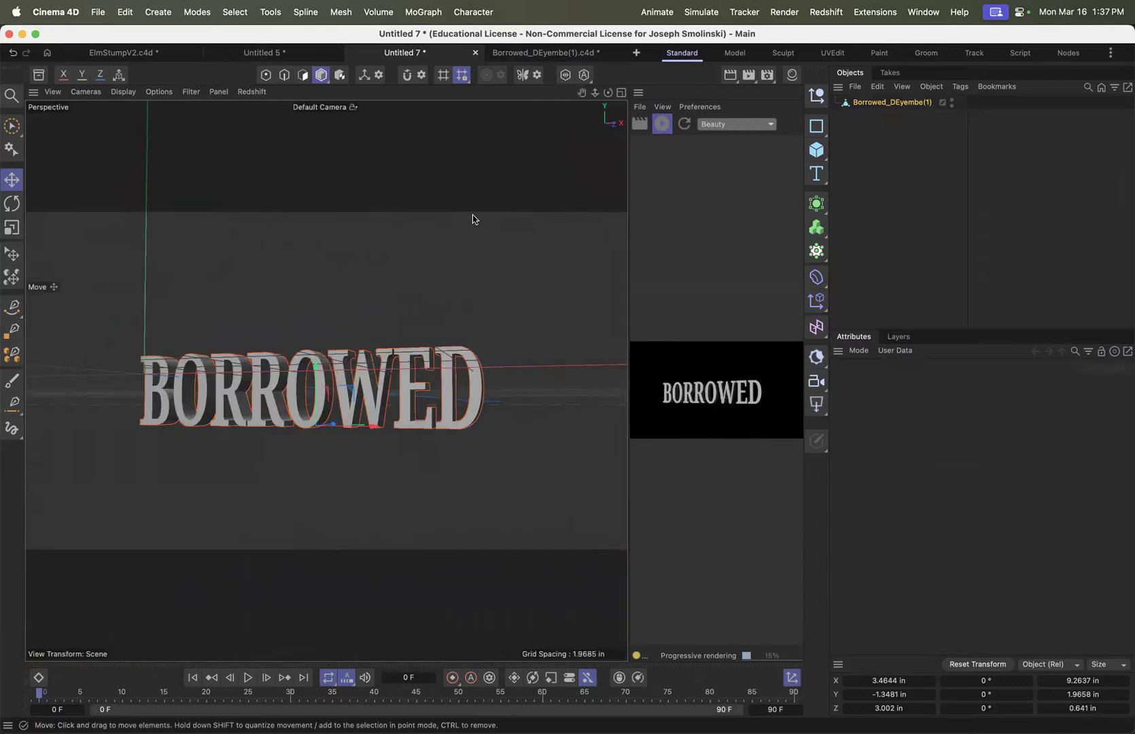
mouse_move(608, 93)
left_mouse_down()
mouse_move(652, 113)
mouse_move(610, 95)
mouse_move(656, 79)
mouse_move(608, 97)
left_mouse_up()
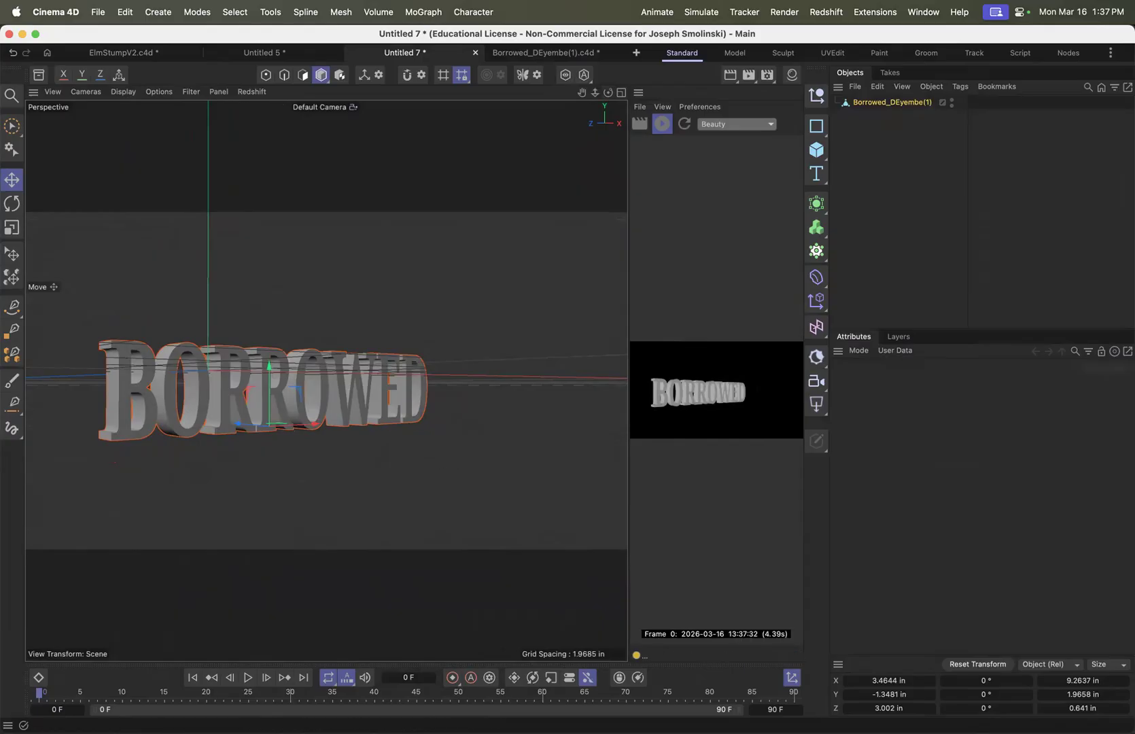
In the Borrowed_DEyembe(1).c4d scene, hide the BORROWED model and the Plane in the viewport, and enlarge the render view
left_click(544, 52)
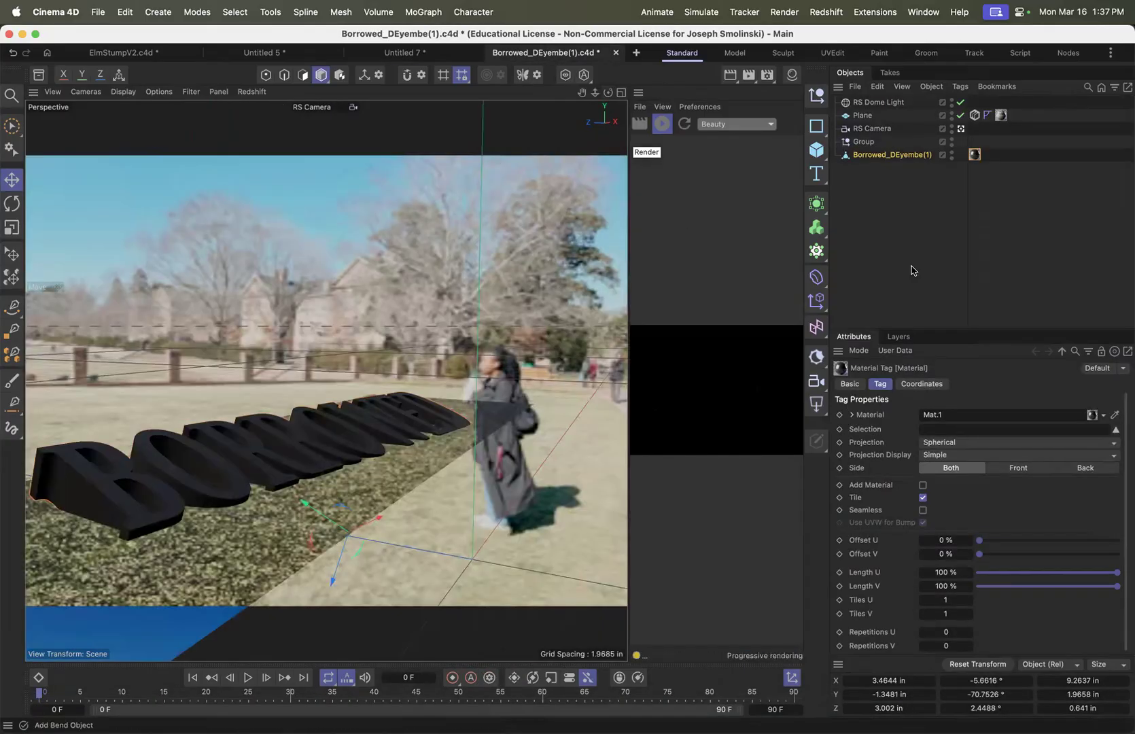
left_click(952, 154)
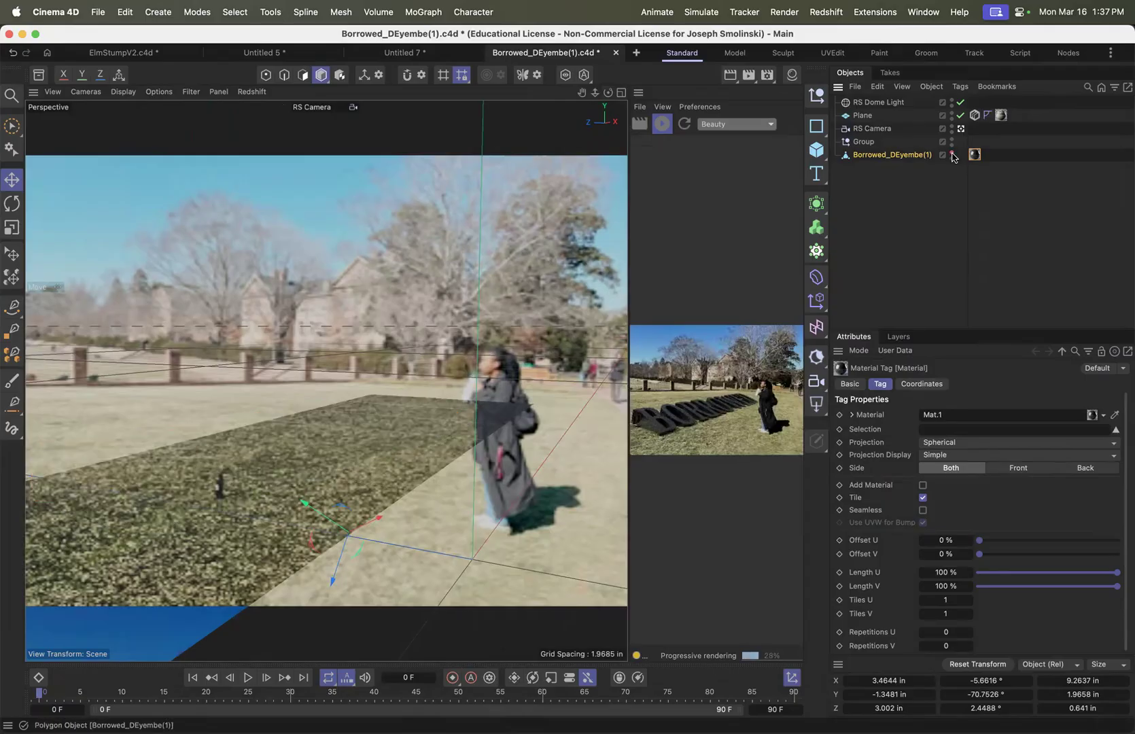
left_click(951, 112)
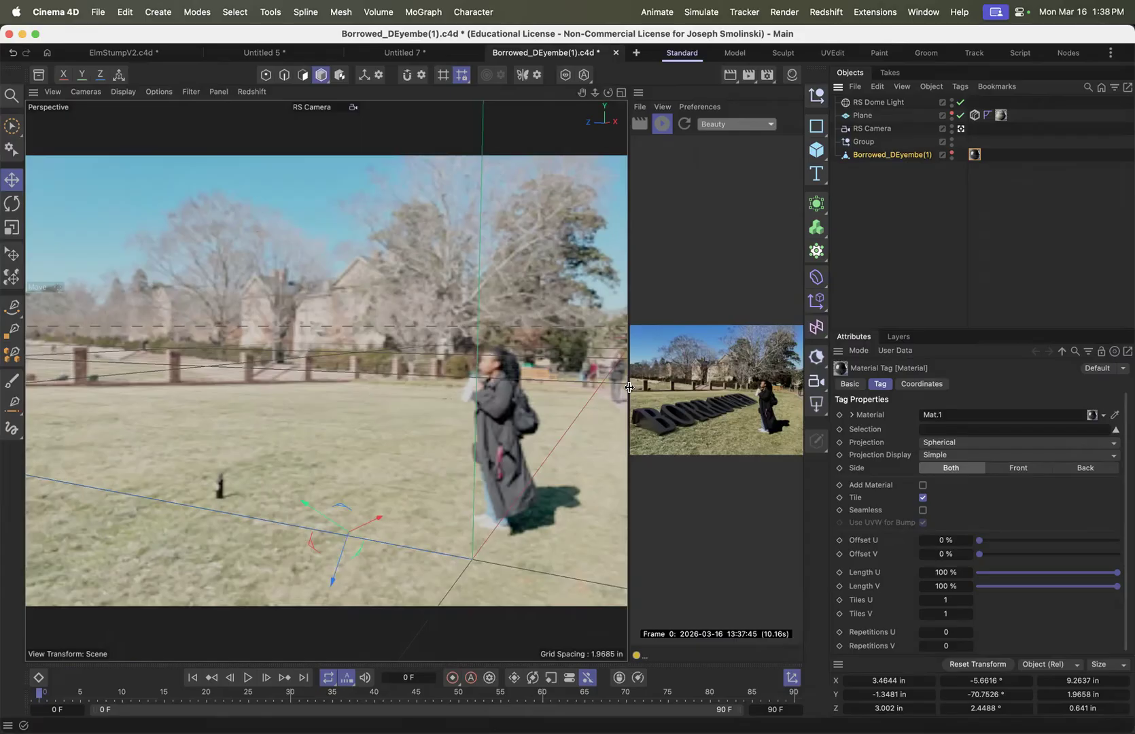
left_click_drag(629, 388, 265, 408)
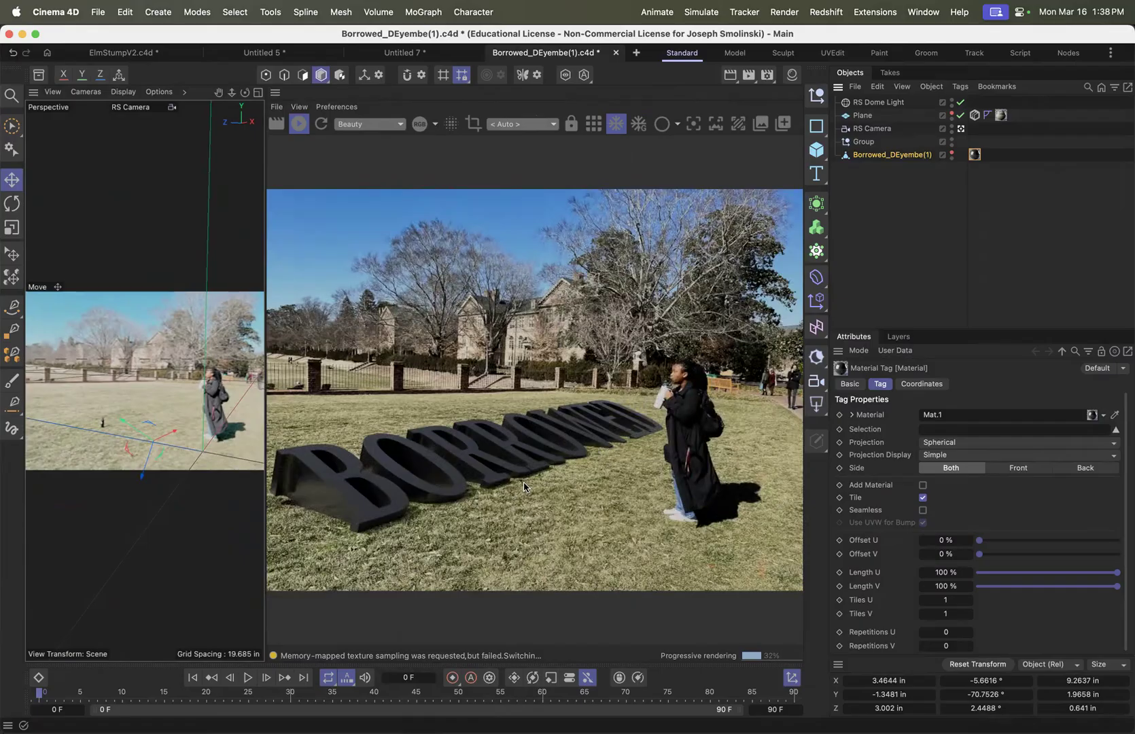
Switch back to Chrome and open the Text Monuments presentation at the Your Voice Matters before-and-after slide
mouse_move(538, 721)
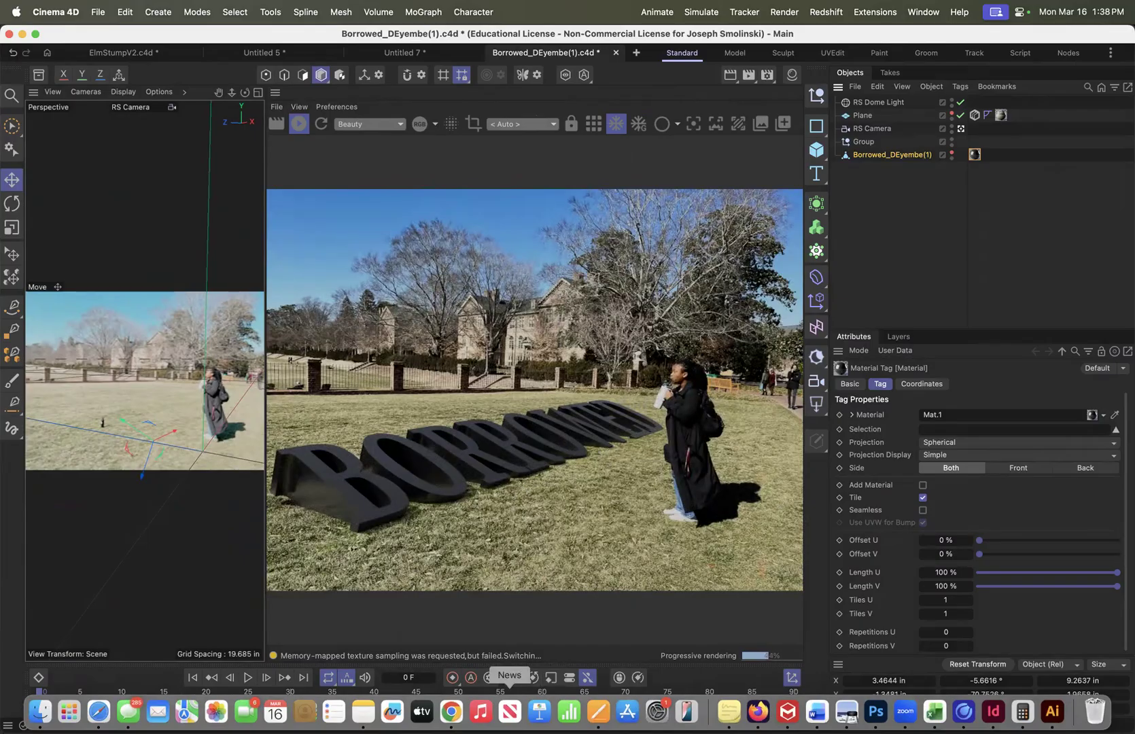
left_click(451, 710)
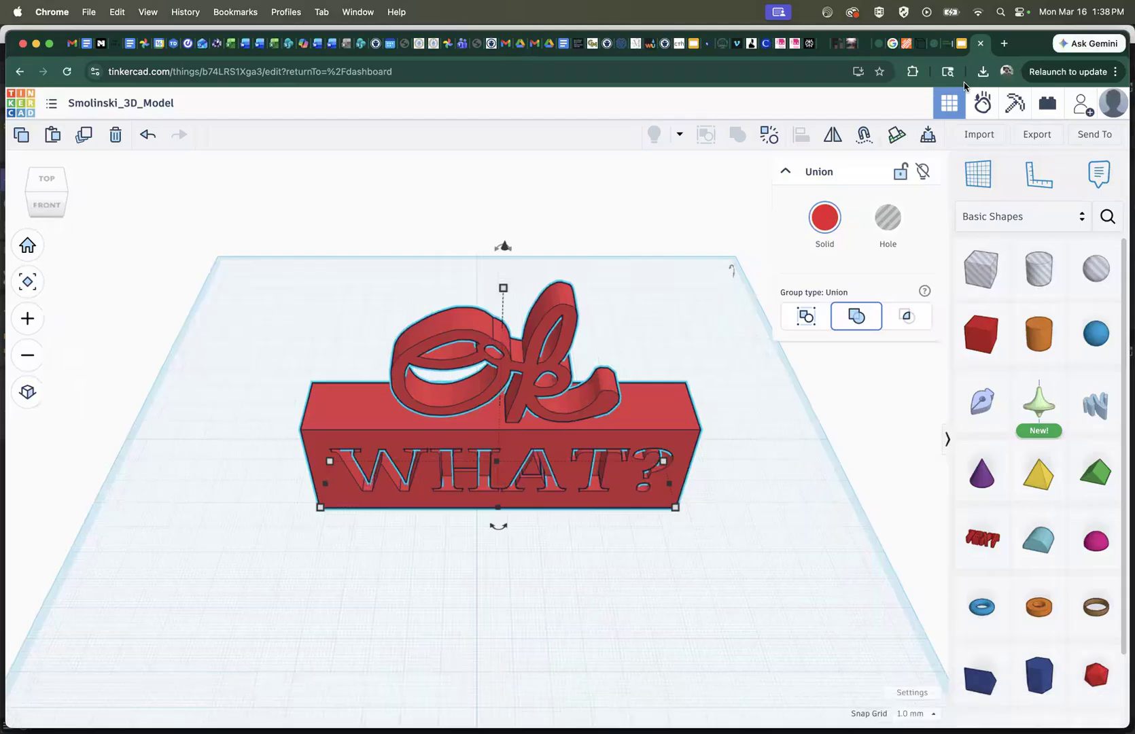
left_click(958, 45)
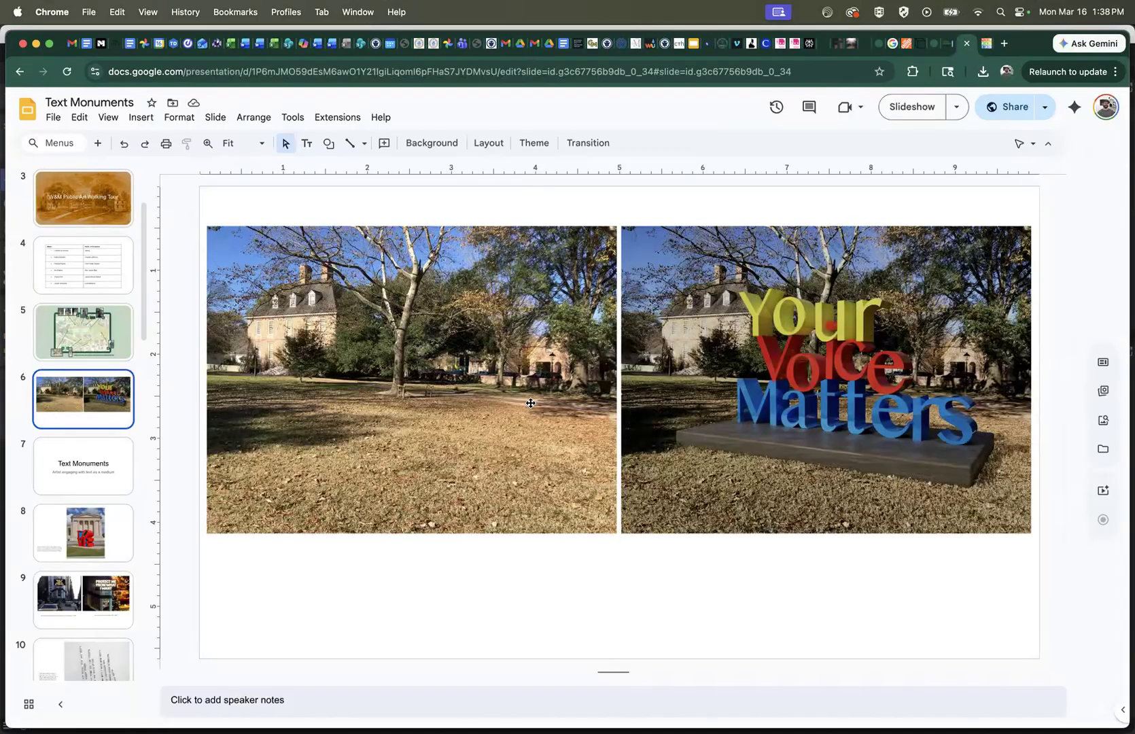